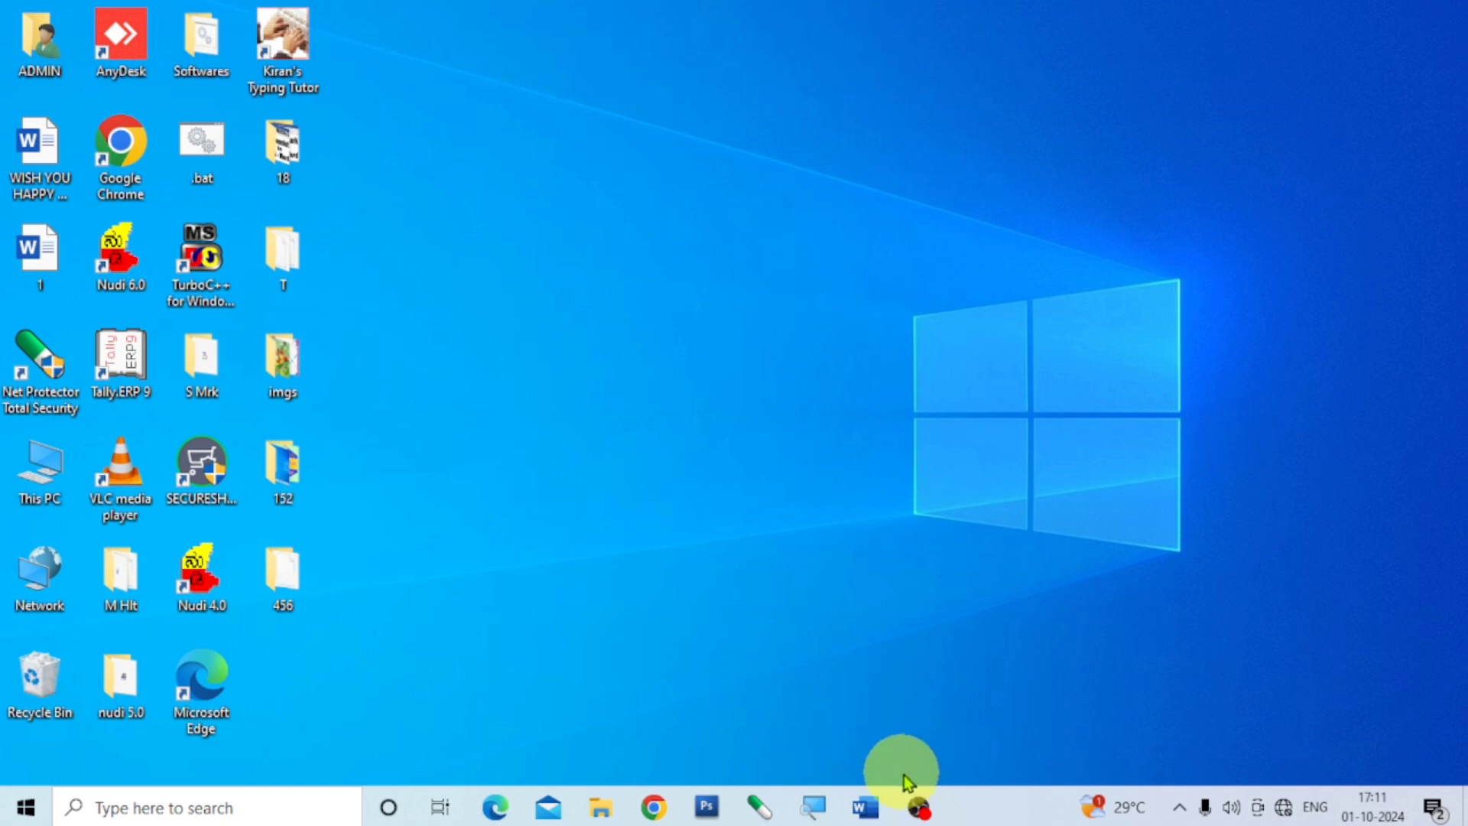
Open Word with a blank document and choose Ink to Shape among the drawing tools.
click(867, 807)
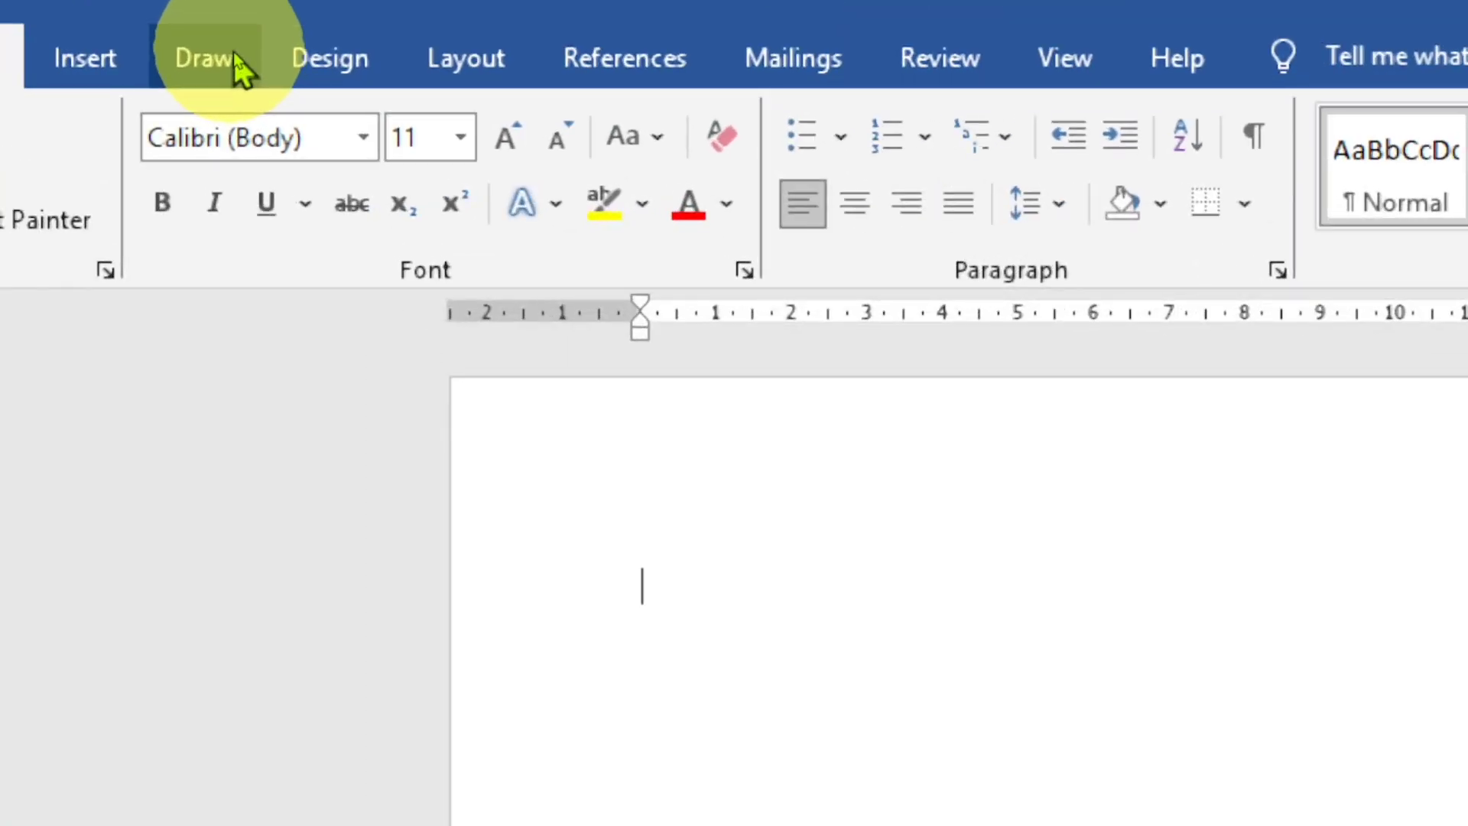
click(222, 58)
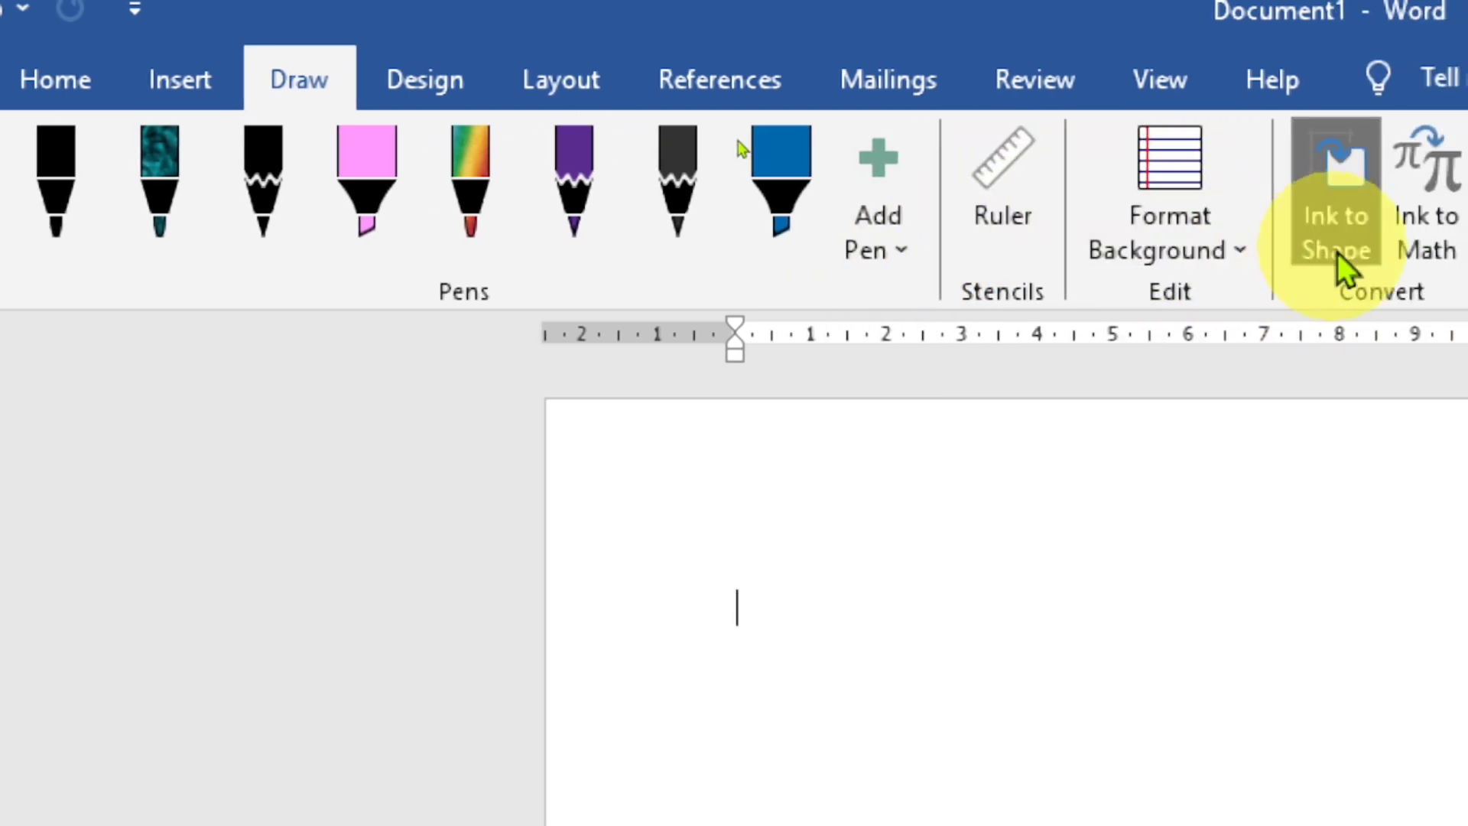
click(1337, 247)
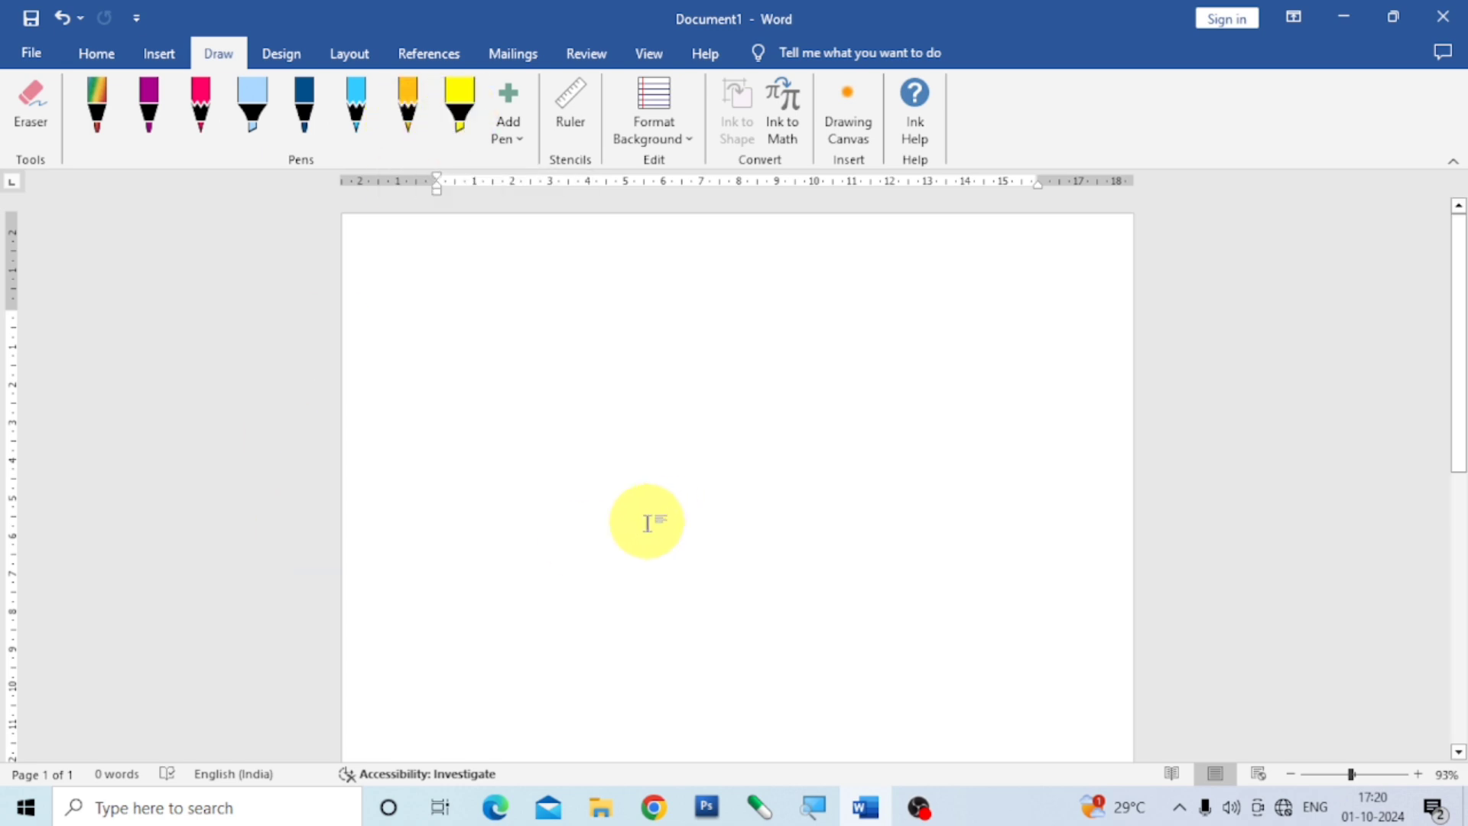
Set the first pen to purple with 2 mm thickness and draw a wavy horizontal line across the upper part of the page.
click(100, 130)
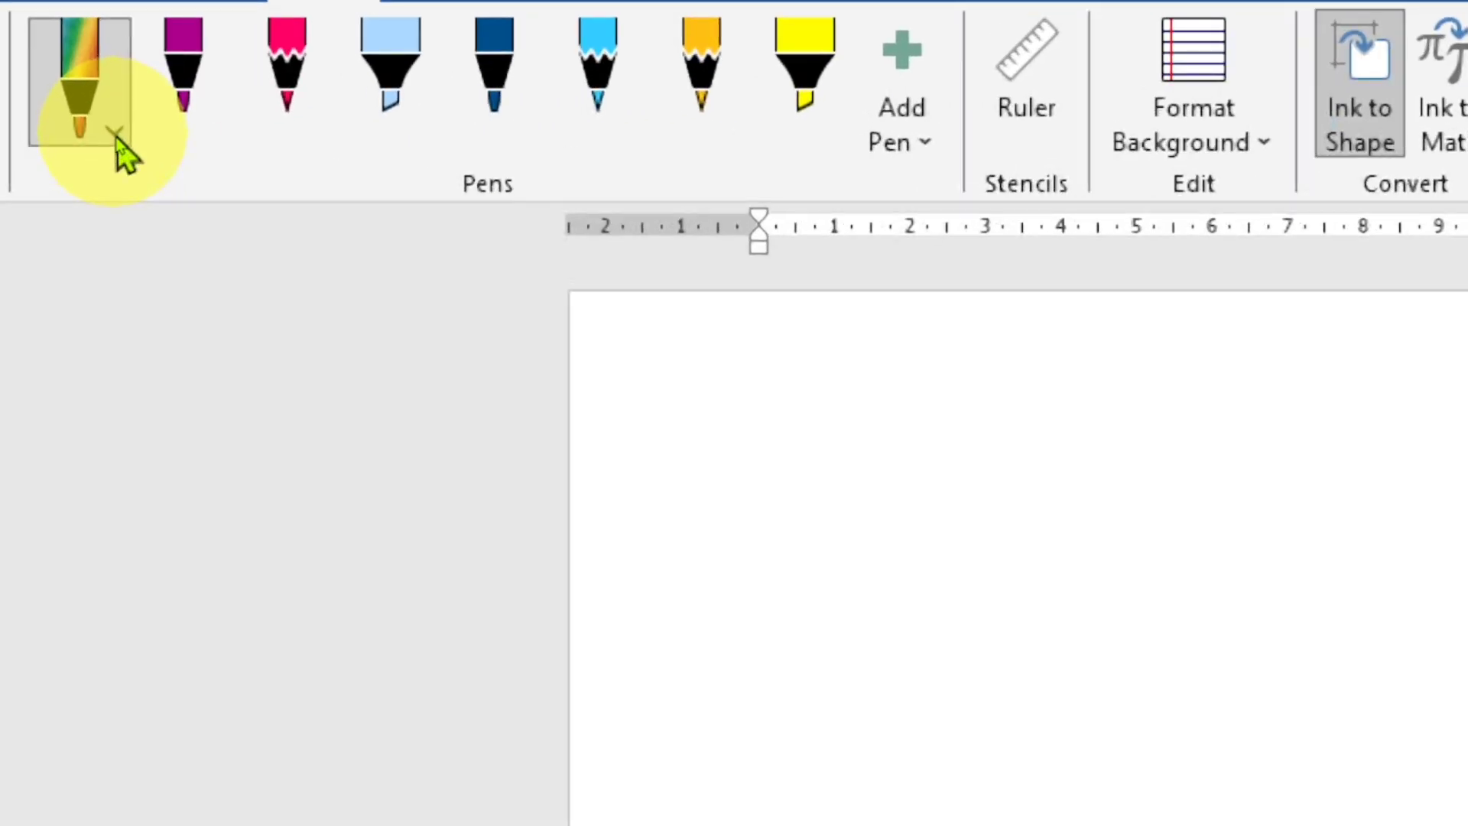
click(117, 140)
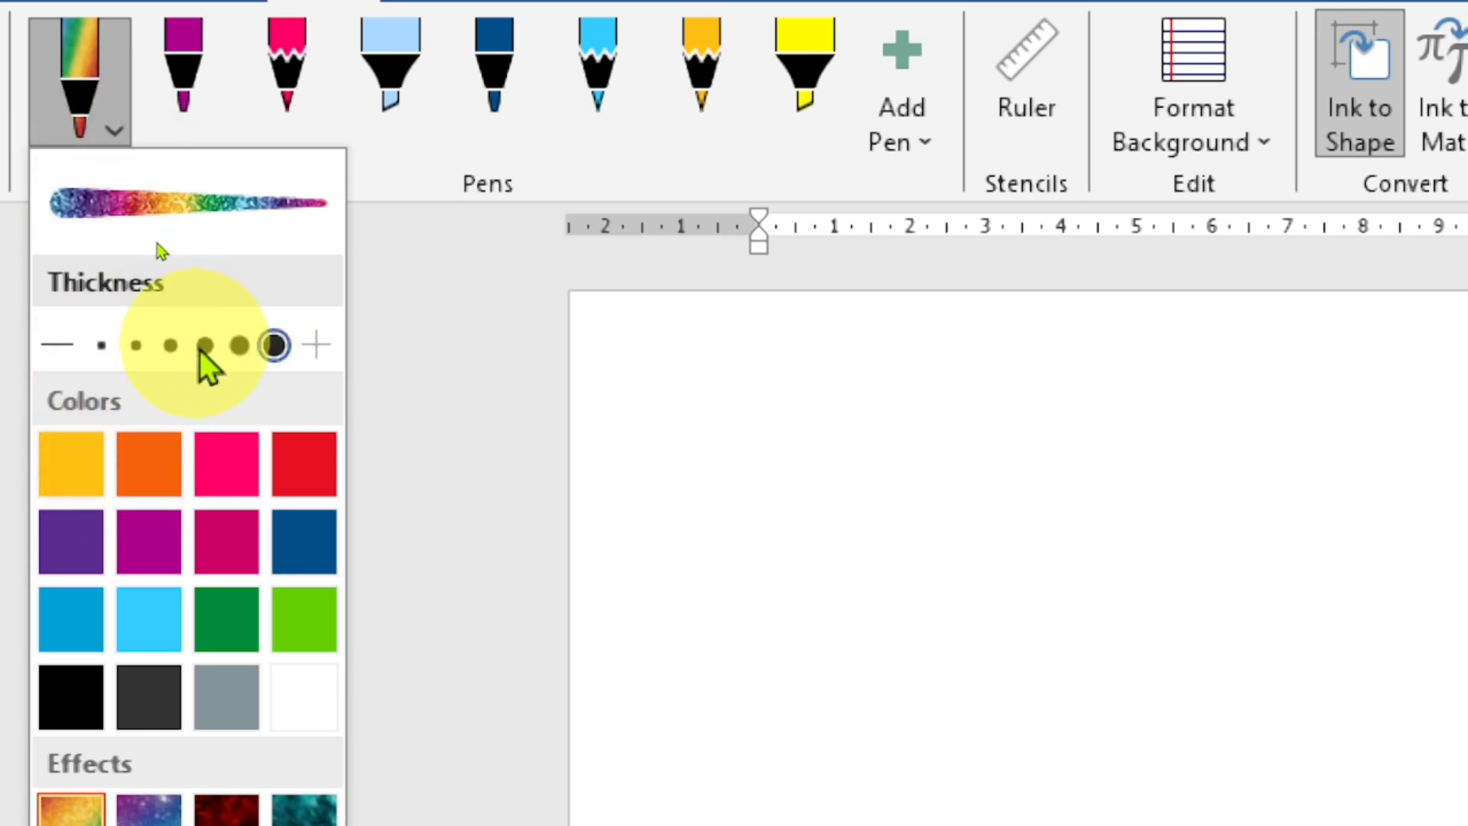
click(239, 346)
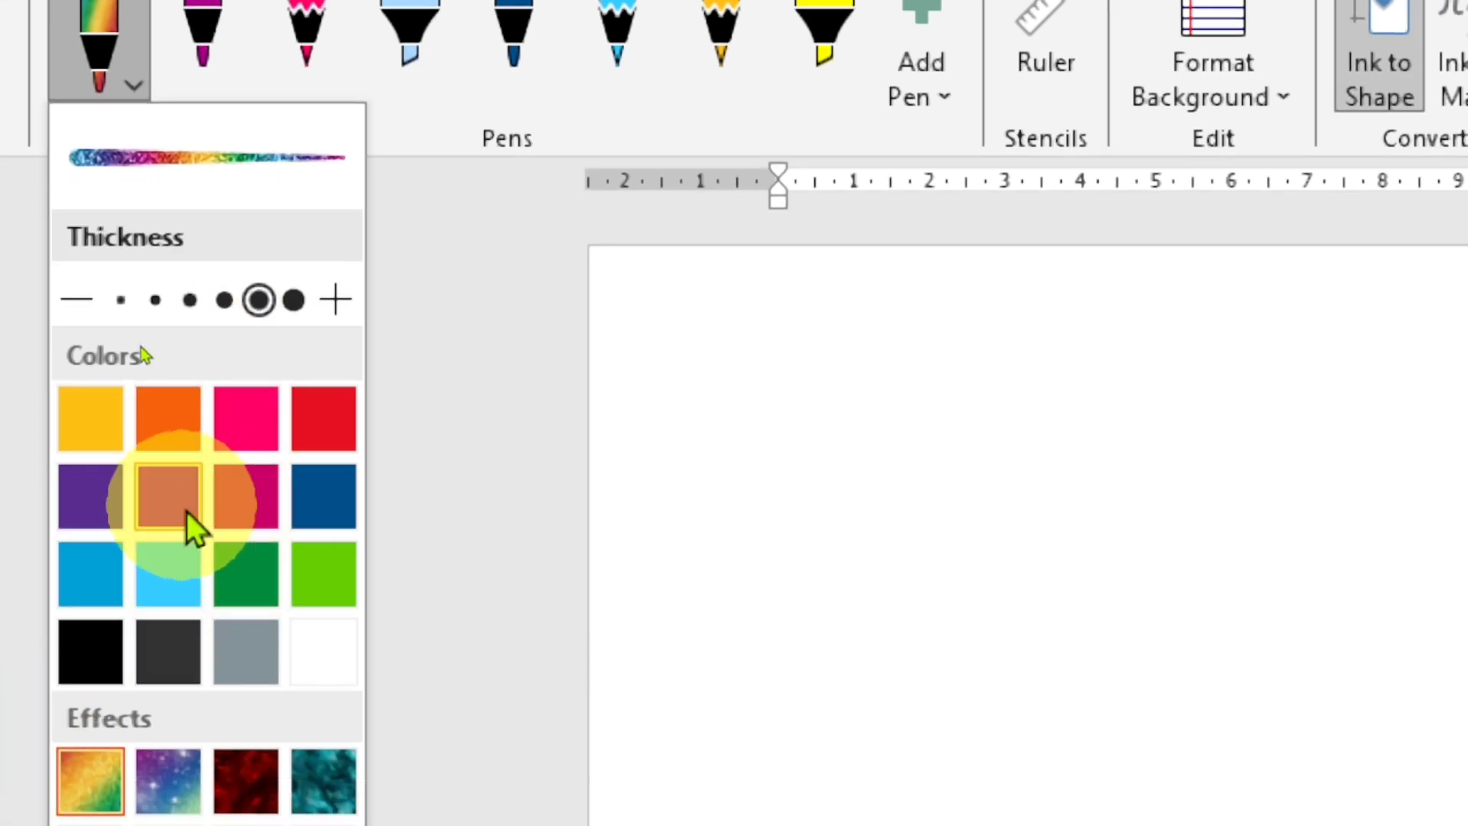
click(156, 495)
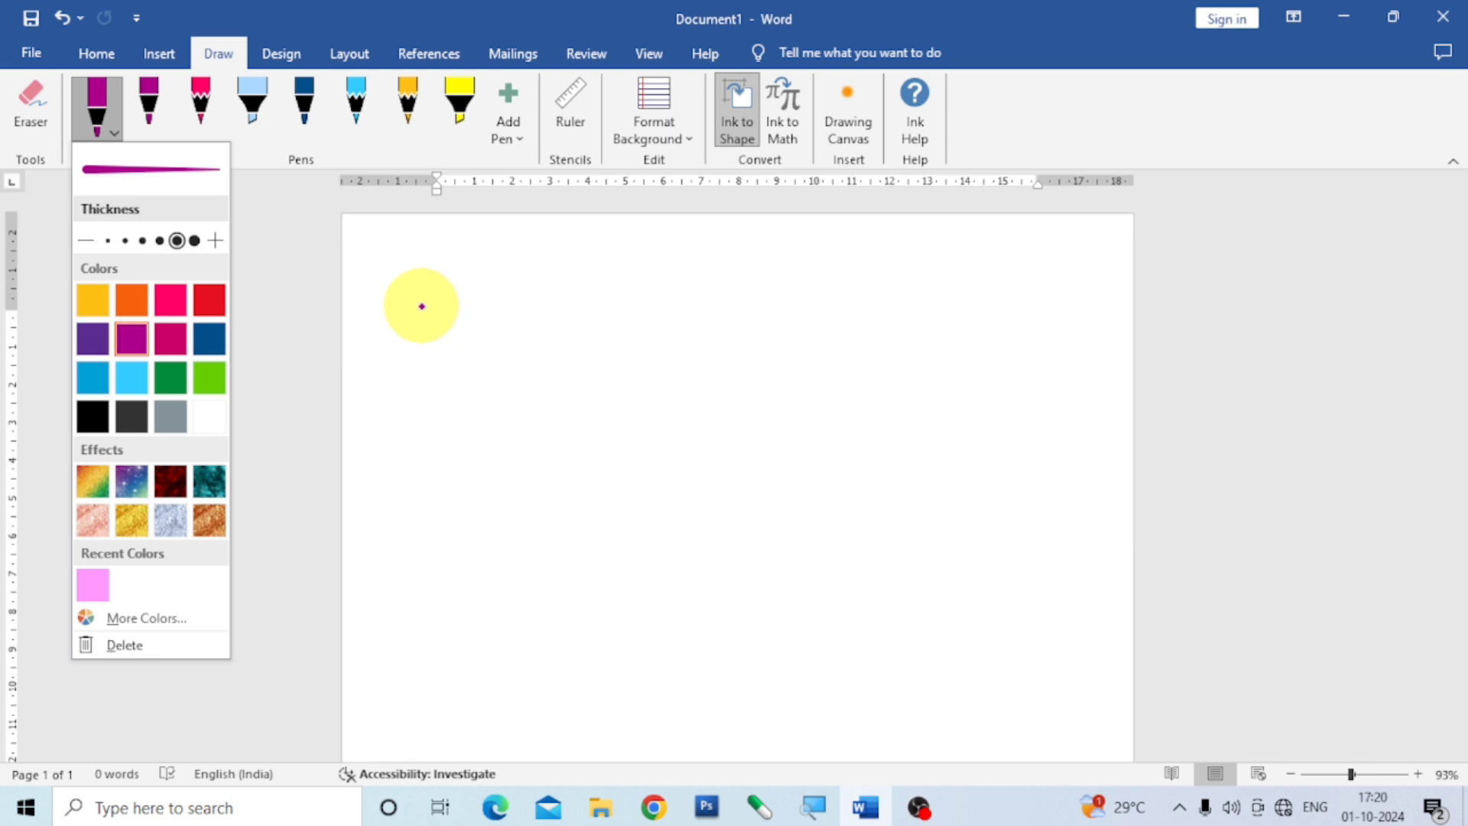
mouse_move(420, 305)
mouse_down()
mouse_move(527, 310)
mouse_move(634, 280)
mouse_move(837, 298)
mouse_move(1075, 264)
mouse_up()
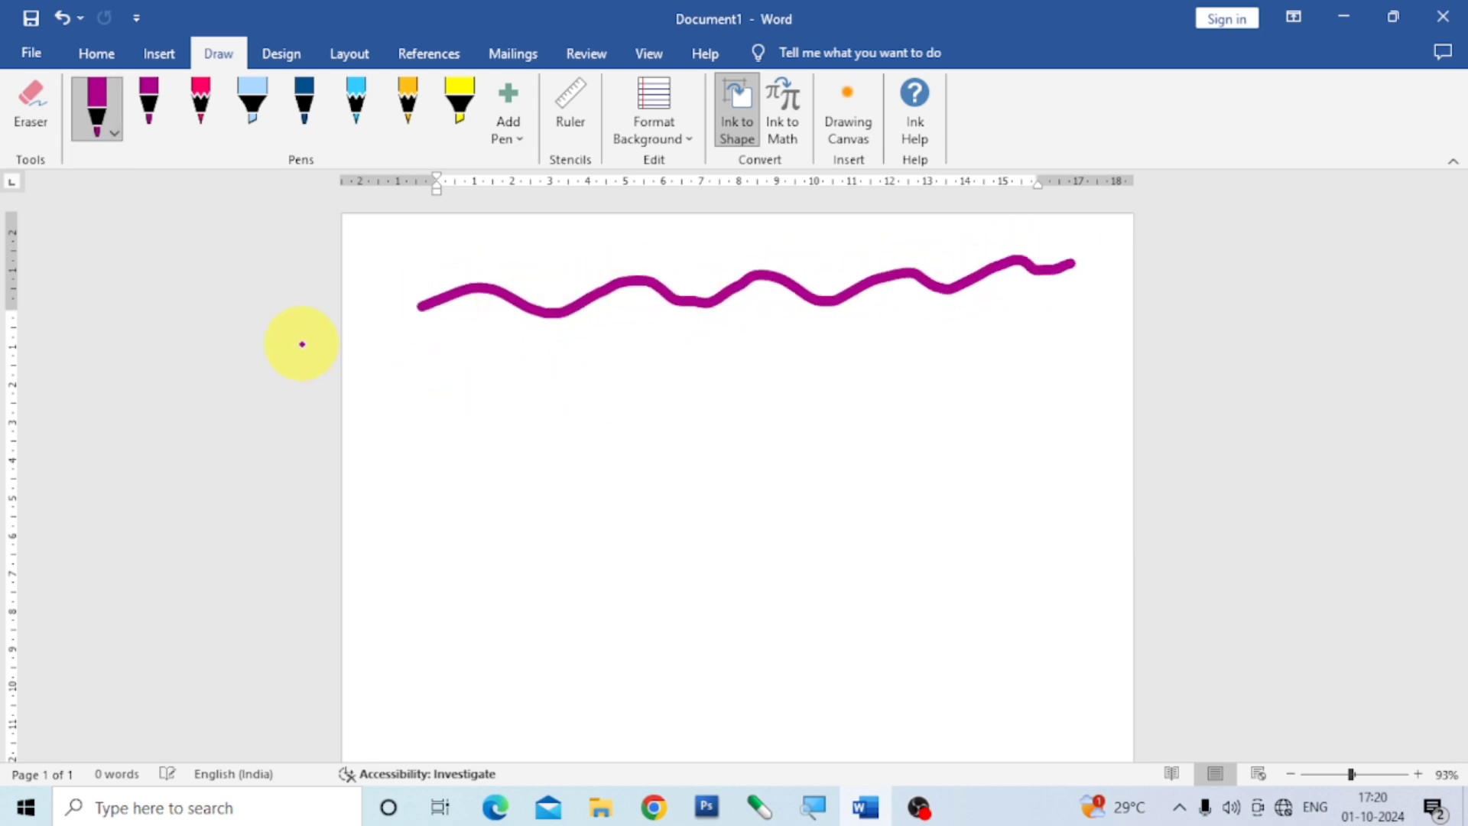
Give the first pen the rainbow glitter effect at 3.5 mm thickness and draw several wavy strokes over the purple line.
click(112, 132)
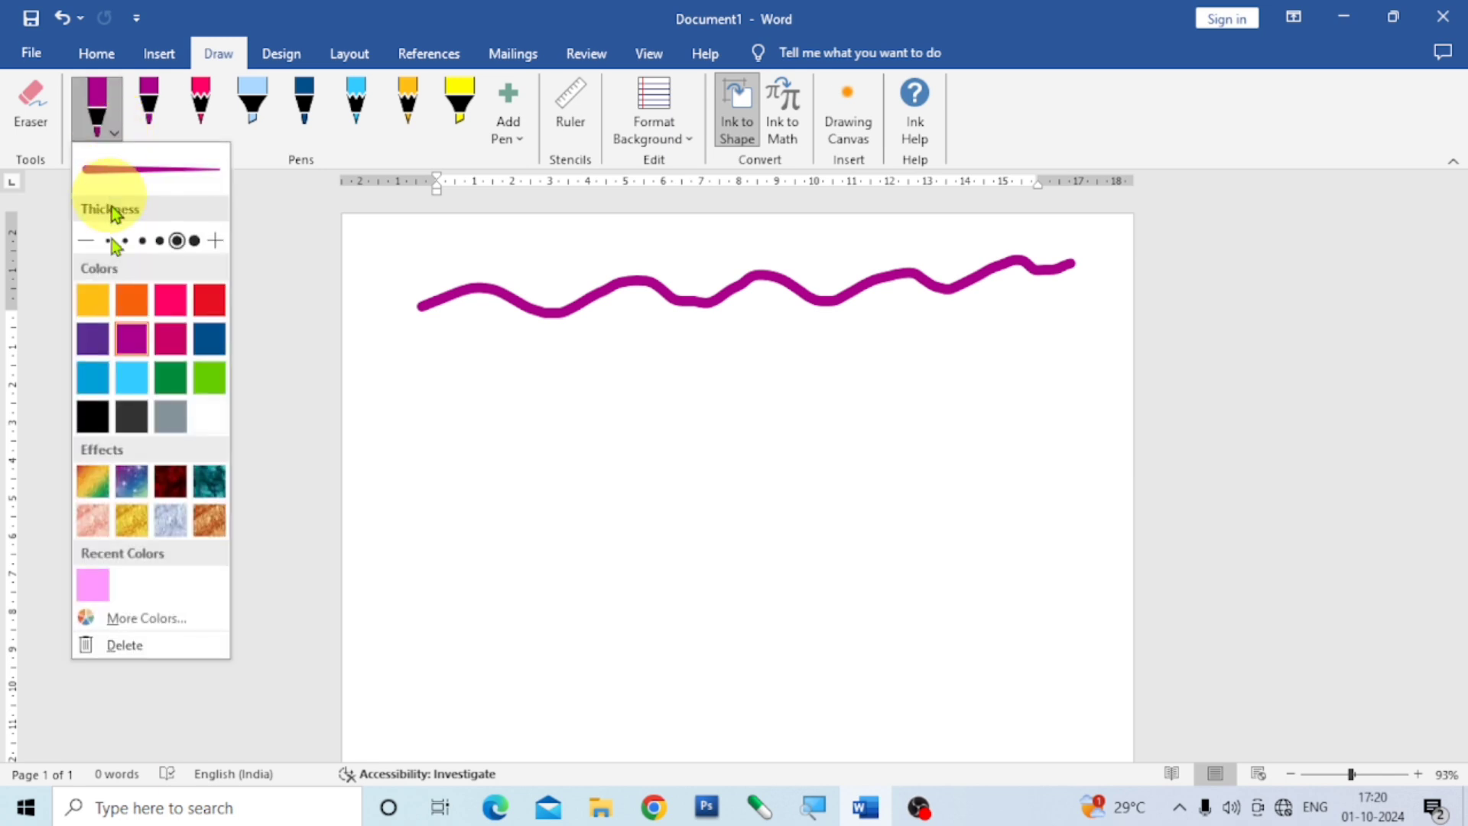
click(100, 481)
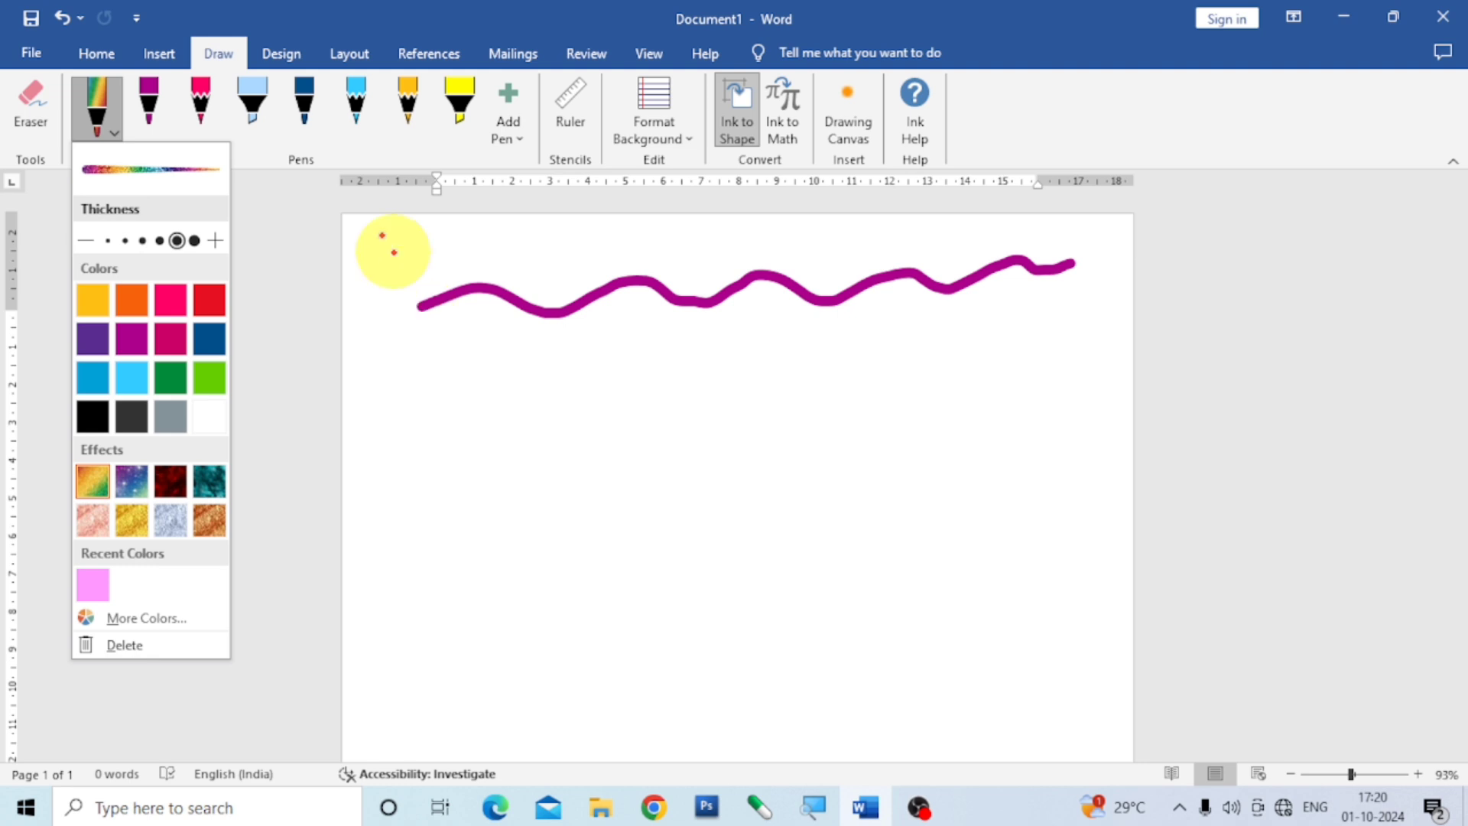
click(194, 241)
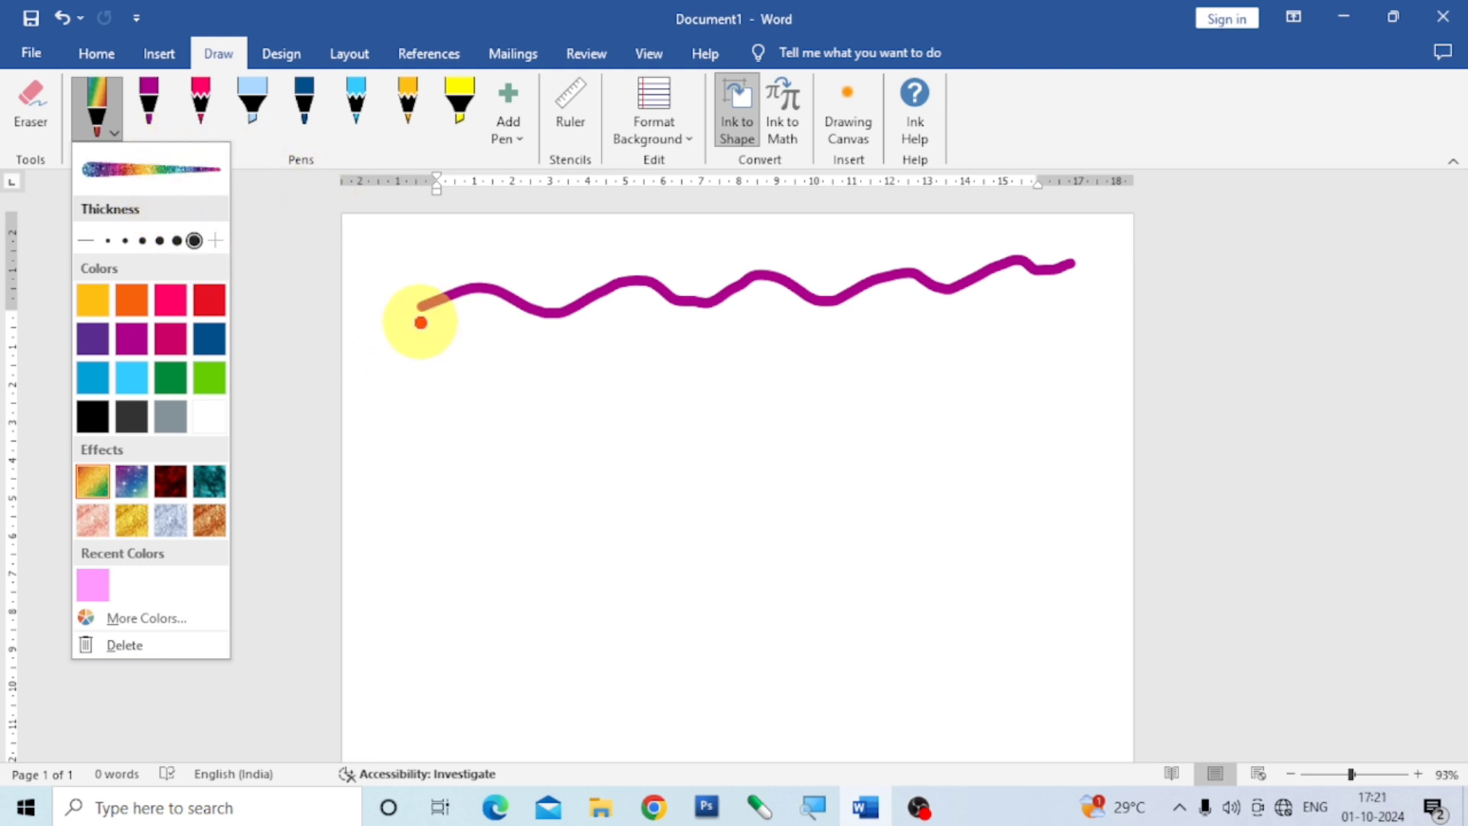
mouse_move(418, 308)
mouse_down()
mouse_move(596, 296)
mouse_move(840, 307)
mouse_move(1084, 269)
mouse_up()
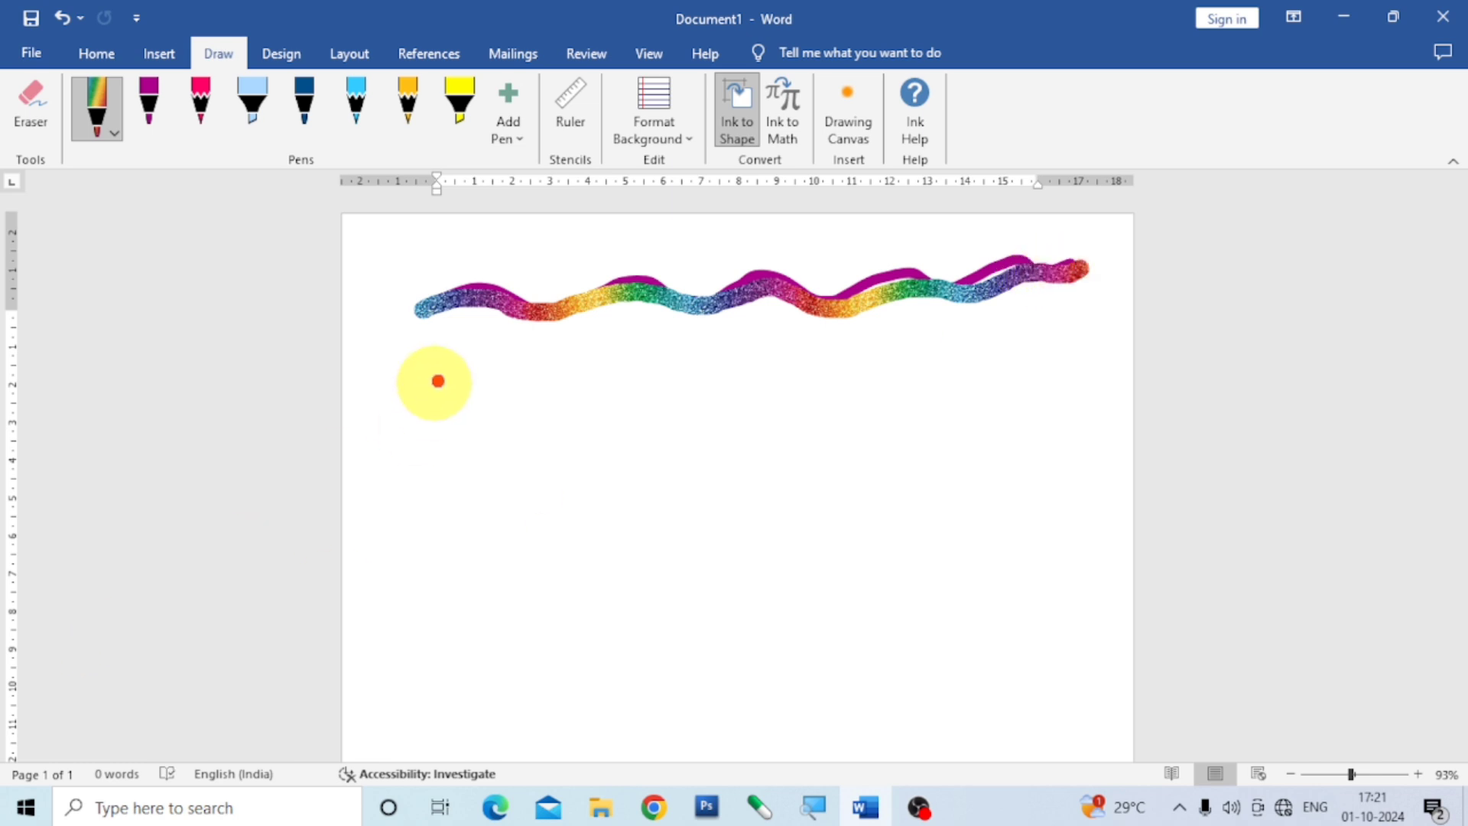
mouse_move(422, 330)
mouse_down()
mouse_move(685, 318)
mouse_move(751, 298)
mouse_move(984, 297)
mouse_move(1079, 266)
mouse_up()
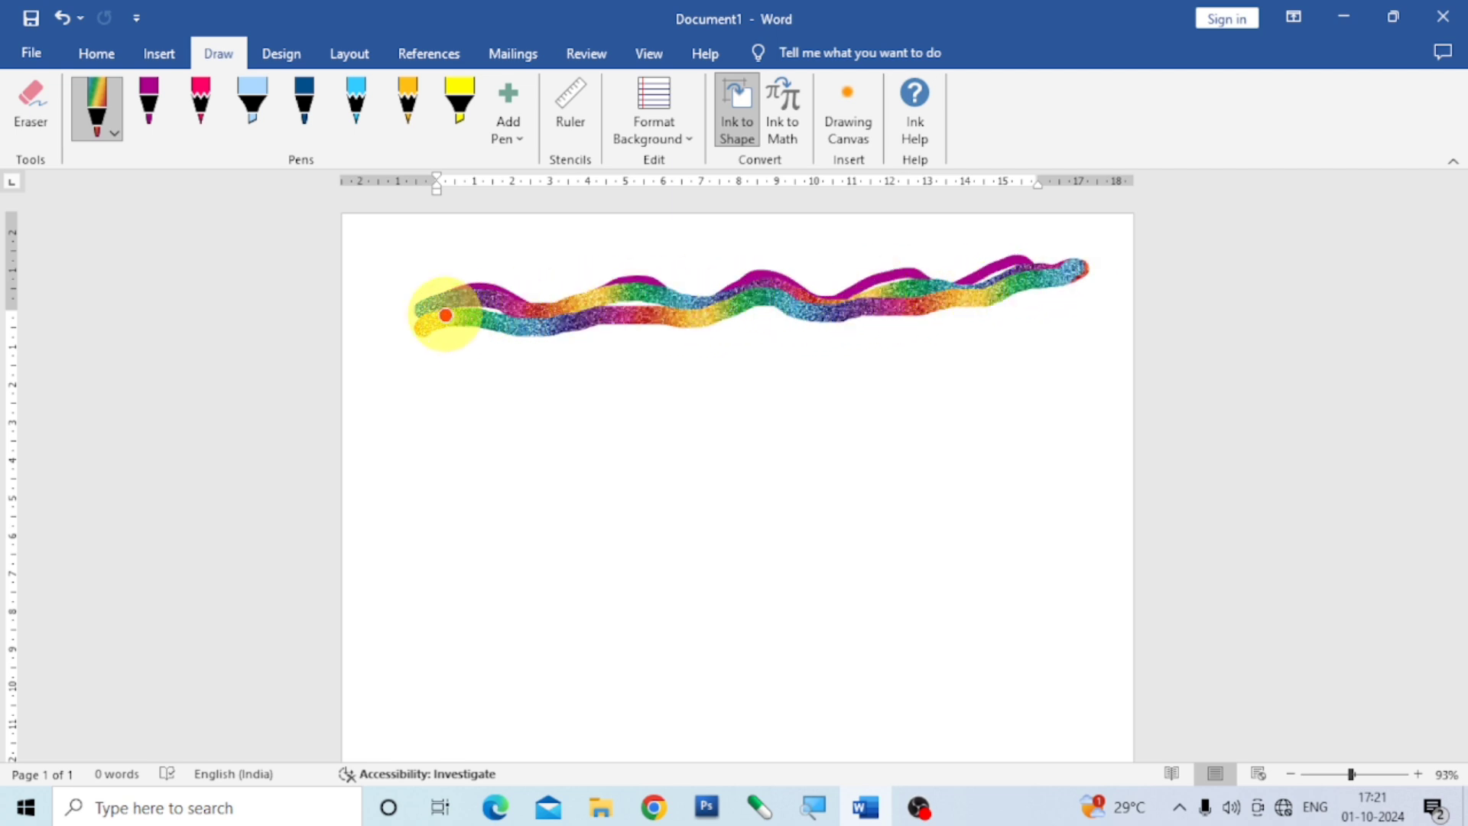
mouse_move(446, 315)
mouse_down()
mouse_move(627, 298)
mouse_move(686, 310)
mouse_up()
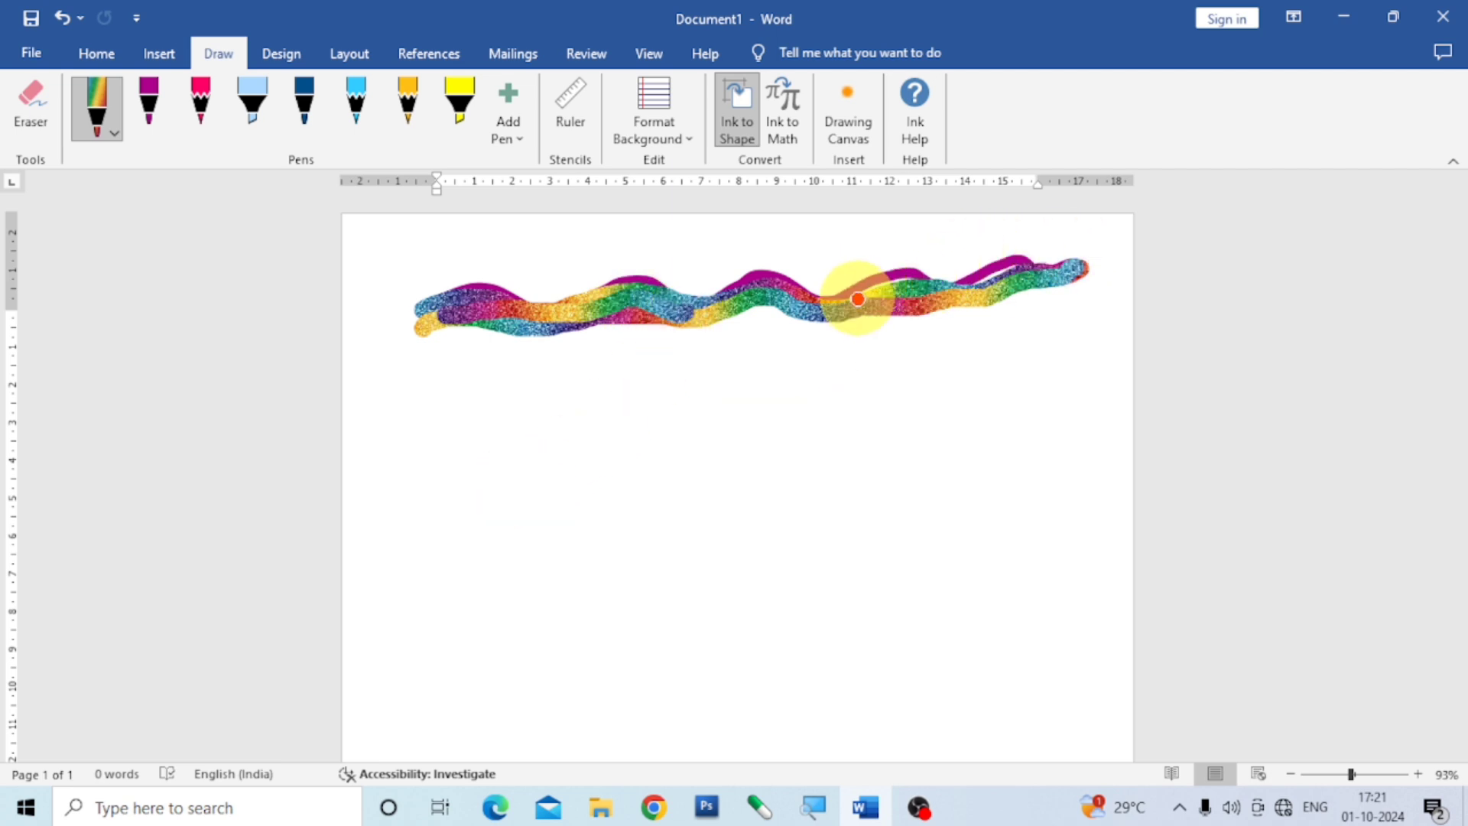
mouse_move(858, 299)
mouse_down()
mouse_move(954, 268)
mouse_move(1020, 276)
mouse_up()
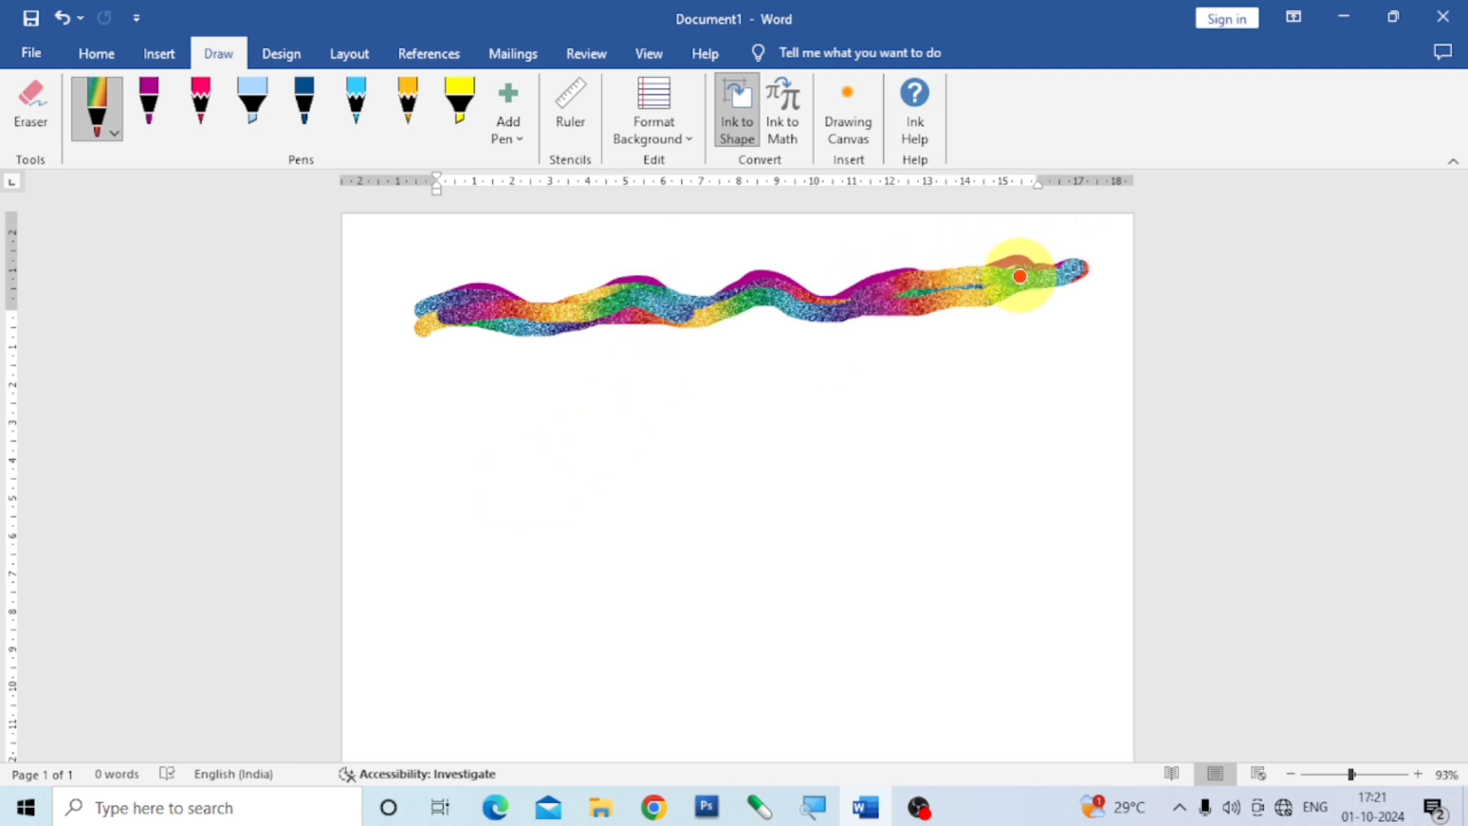
Draw a rainbow figure below the wavy band, with two winding vertical strokes, an arm on each side and a short stroke on top.
mouse_move(645, 398)
mouse_down()
mouse_move(619, 443)
mouse_move(678, 572)
mouse_move(651, 690)
mouse_up()
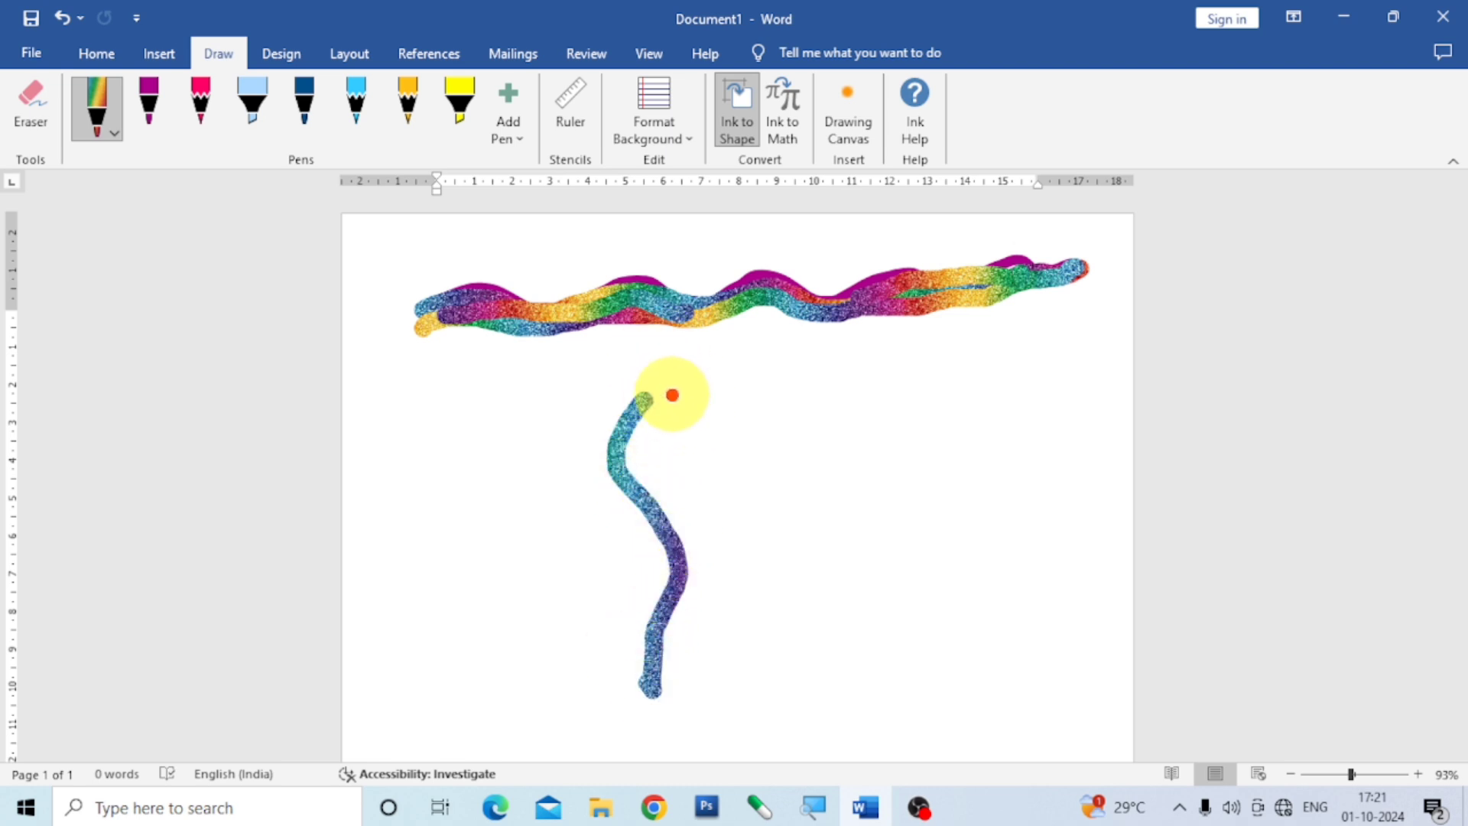
mouse_move(672, 395)
mouse_down()
mouse_move(600, 461)
mouse_move(678, 530)
mouse_move(652, 585)
mouse_move(664, 641)
mouse_move(703, 677)
mouse_move(680, 688)
mouse_up()
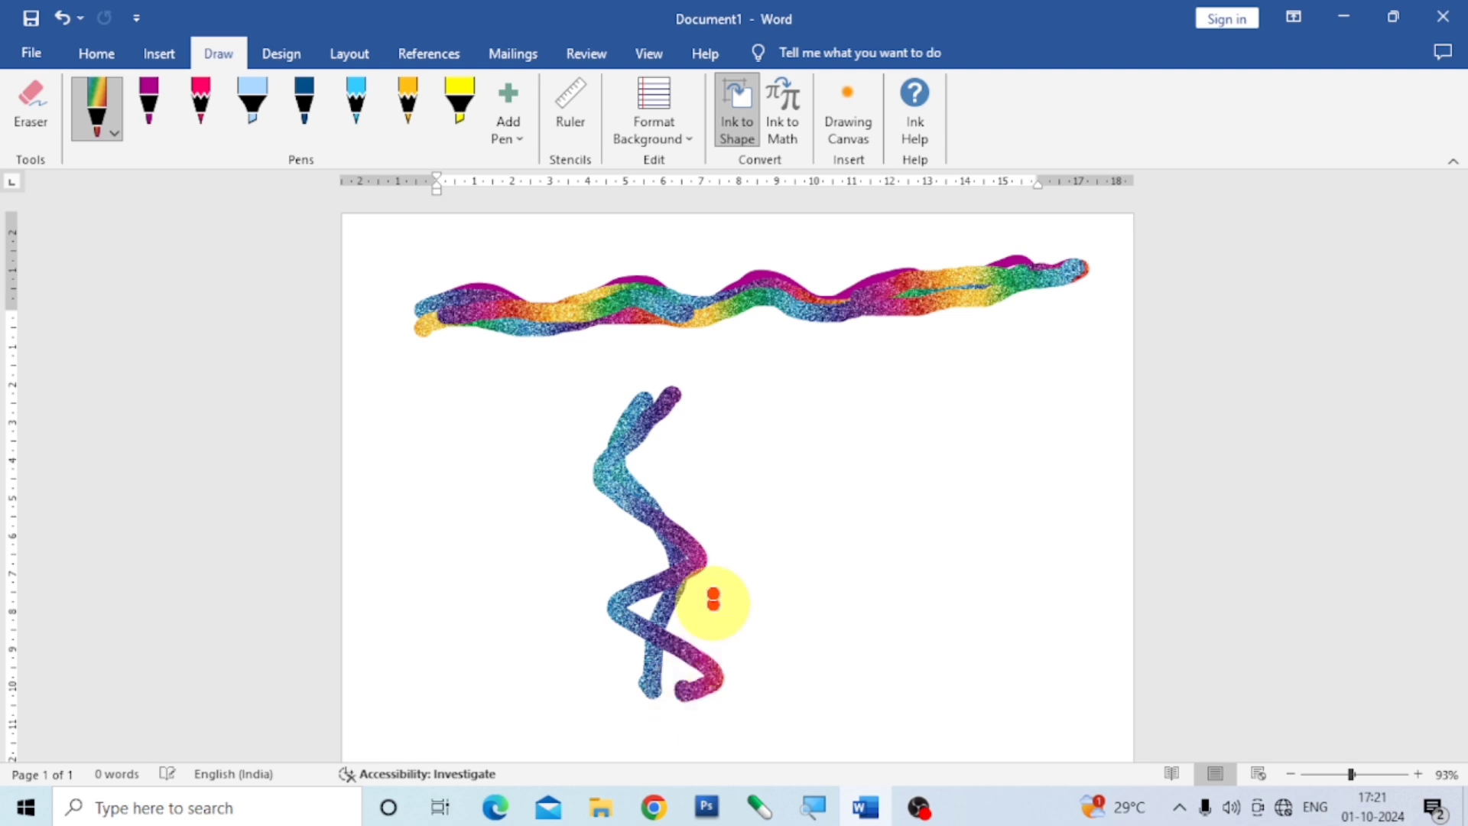
drag(632, 400, 492, 413)
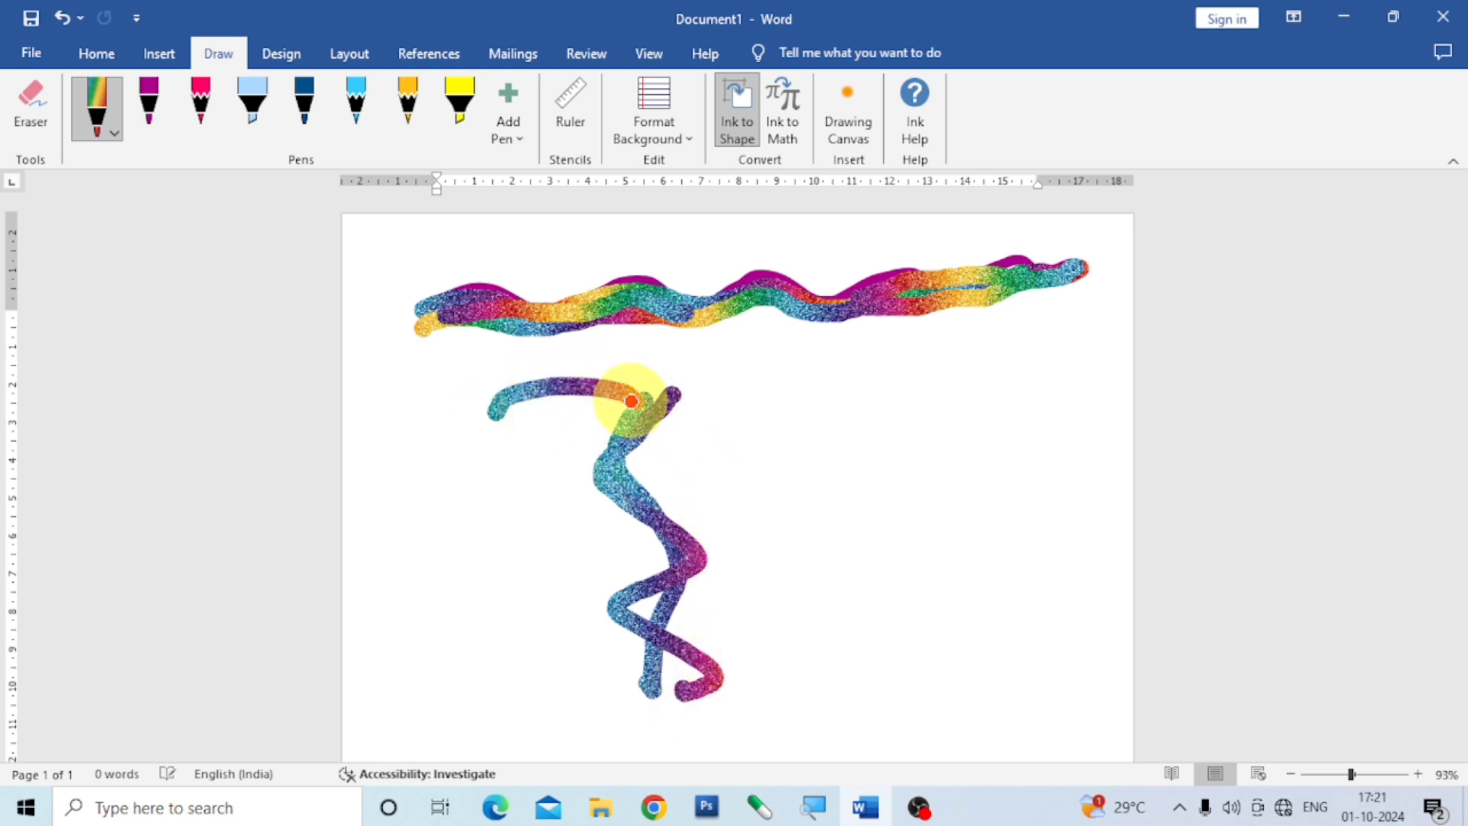
drag(631, 401, 760, 393)
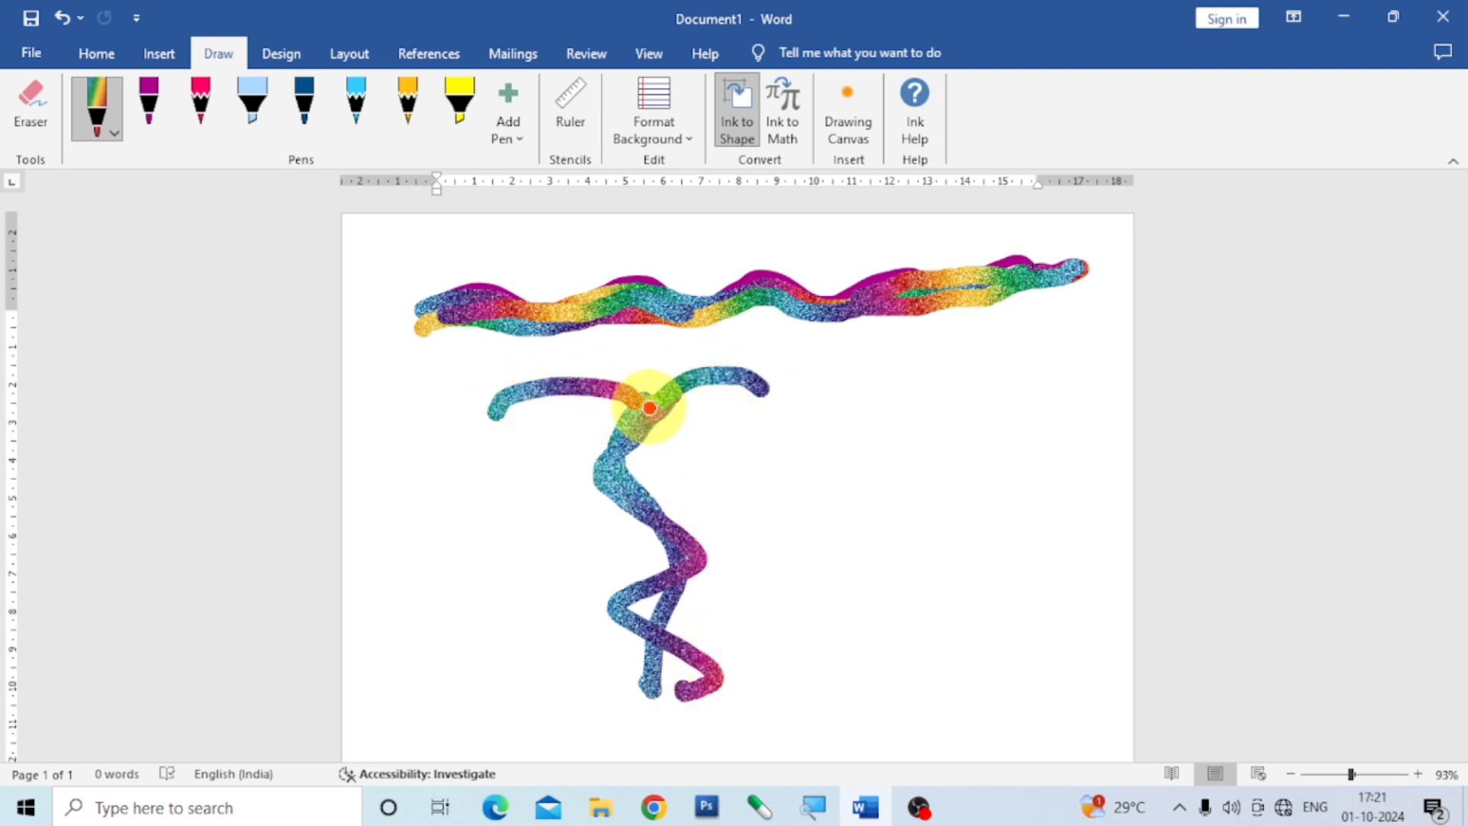
mouse_move(649, 407)
mouse_down()
mouse_move(664, 339)
mouse_move(662, 353)
mouse_up()
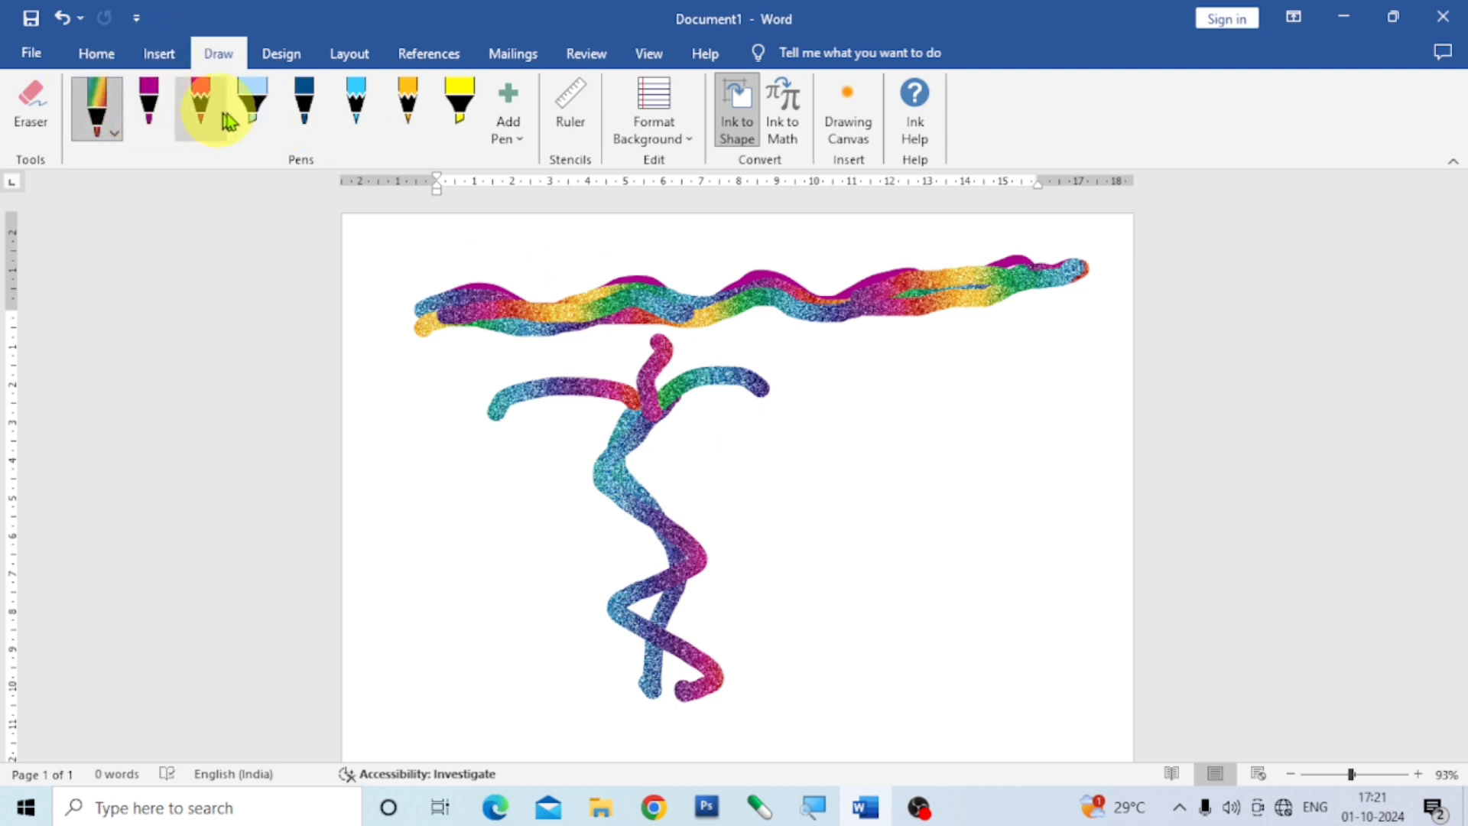
Set the second pen to Light Blue and draw a large curved 2-like shape beside the rainbow figure.
click(158, 119)
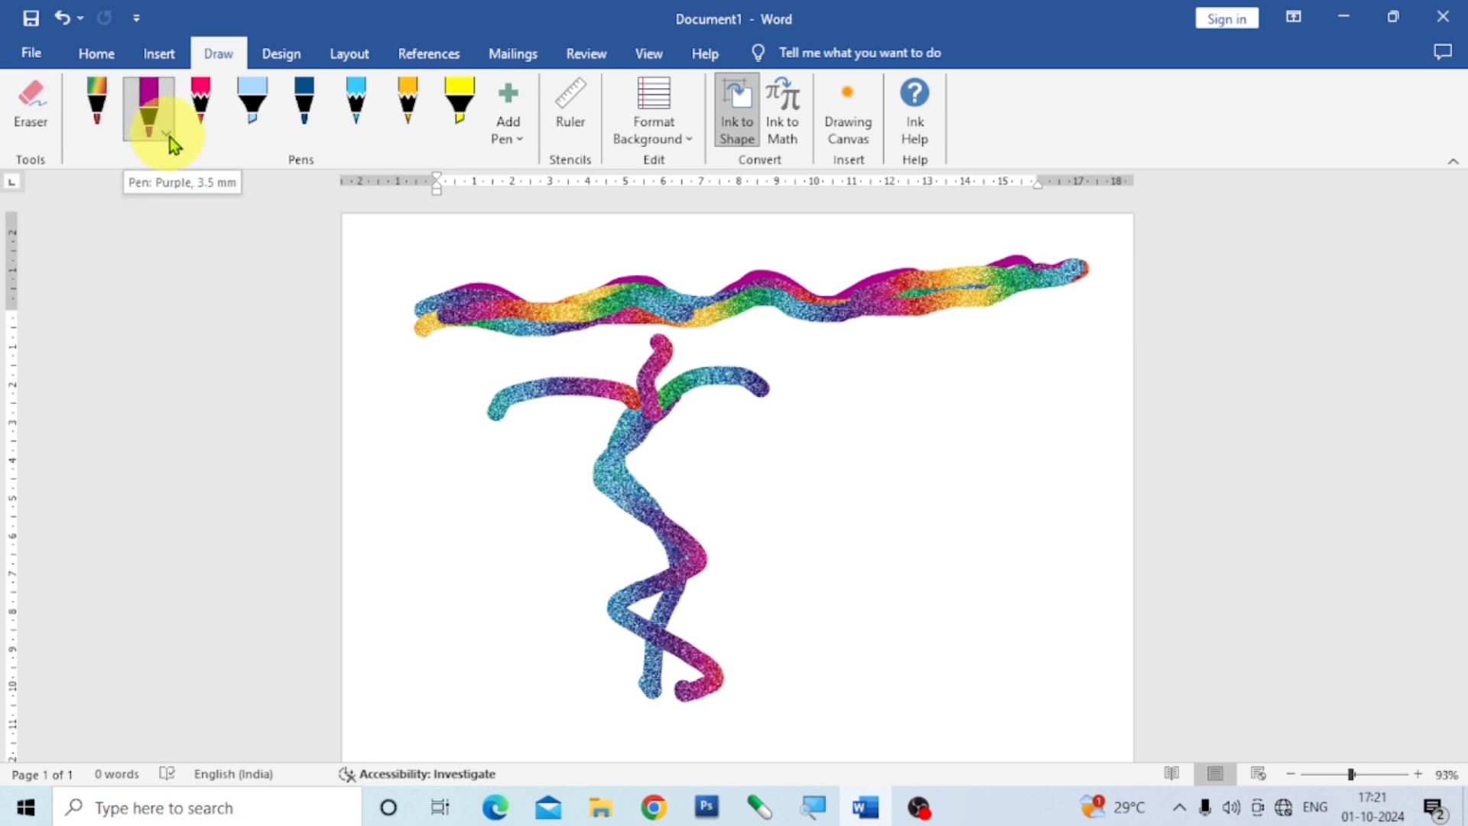
click(166, 135)
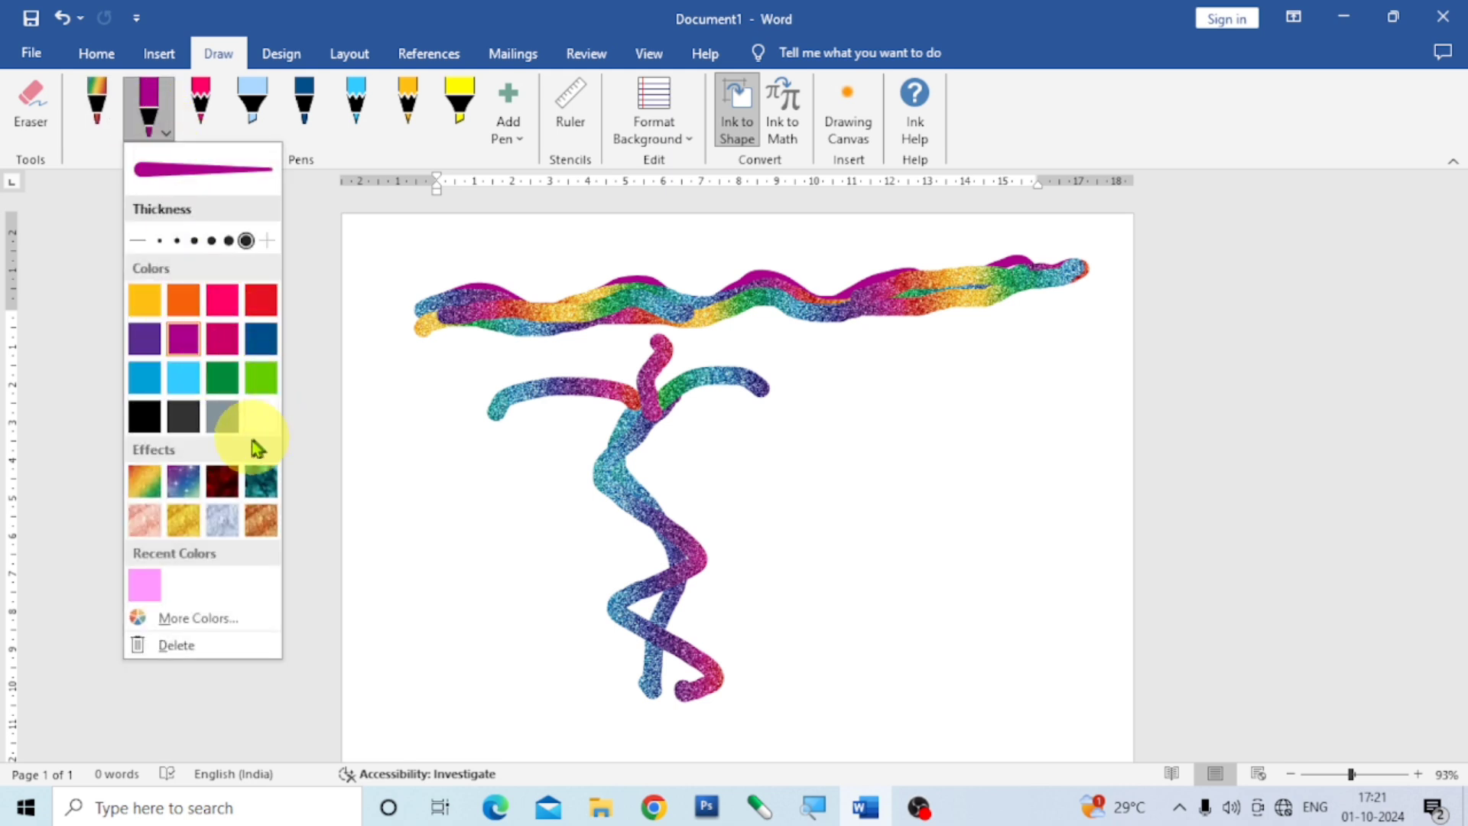
click(185, 379)
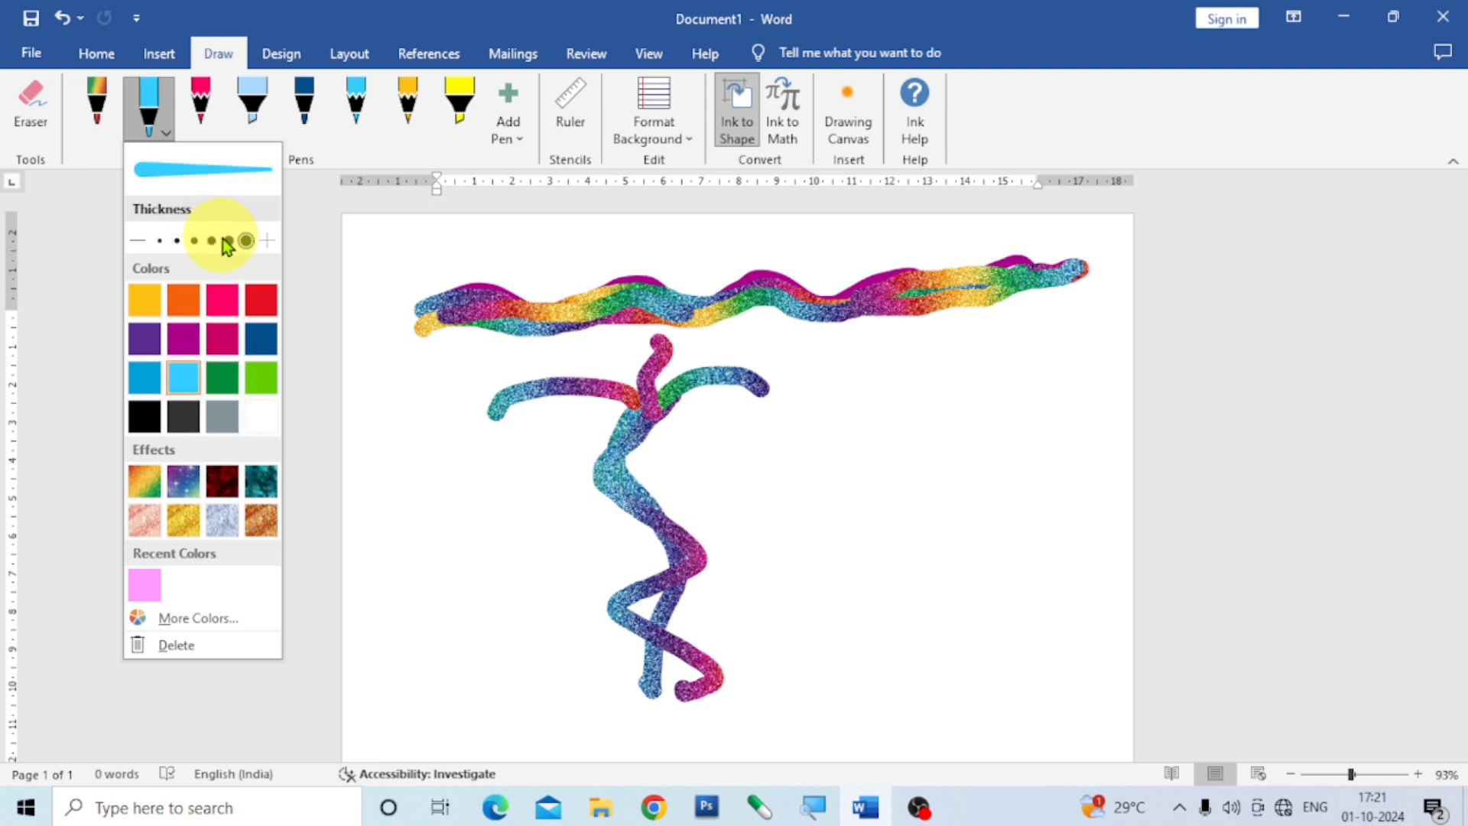
click(905, 447)
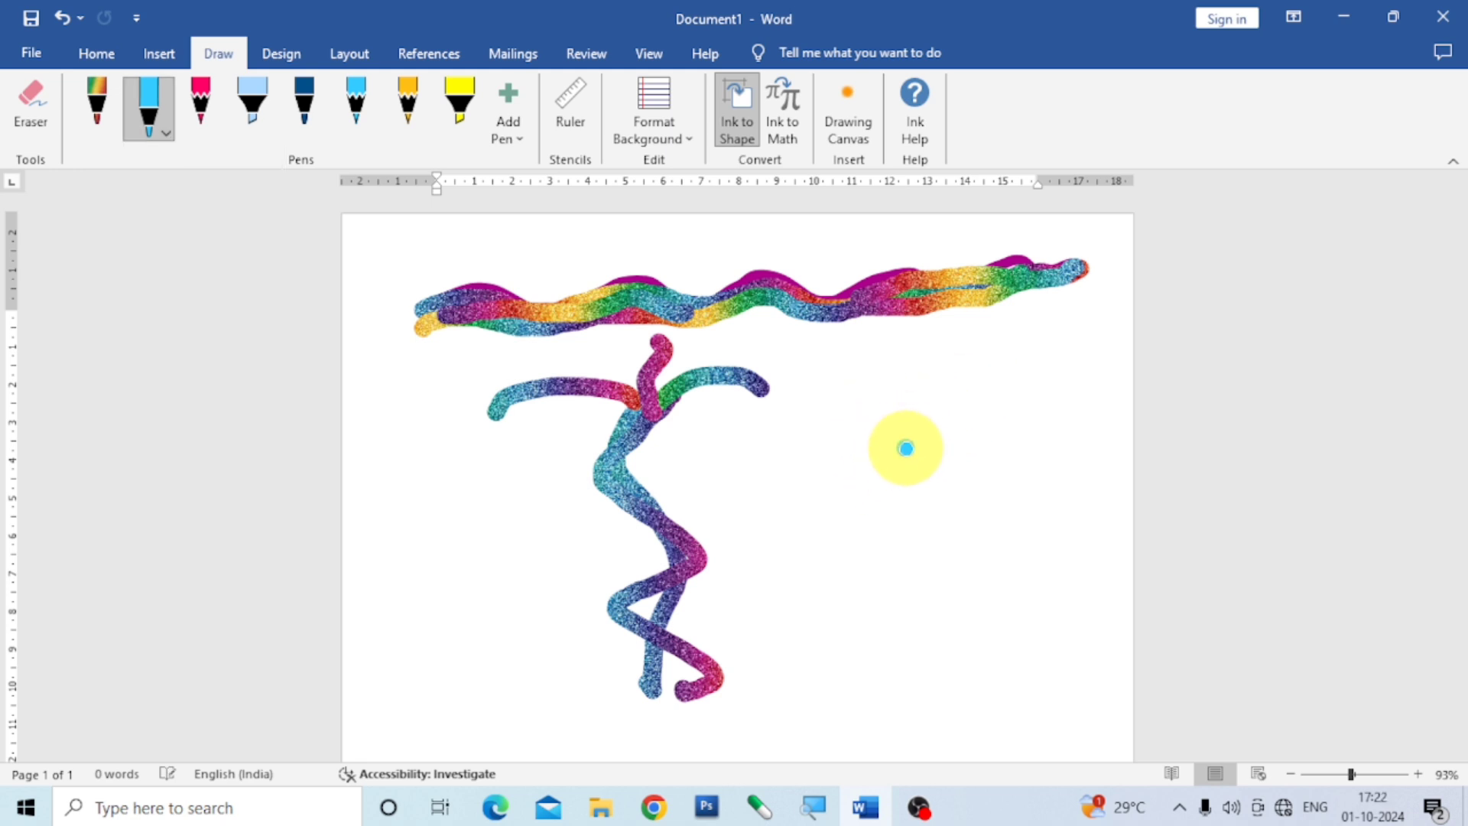
mouse_move(906, 448)
mouse_down()
mouse_move(879, 400)
mouse_move(915, 364)
mouse_move(953, 380)
mouse_move(965, 437)
mouse_move(880, 567)
mouse_move(910, 621)
mouse_move(984, 635)
mouse_up()
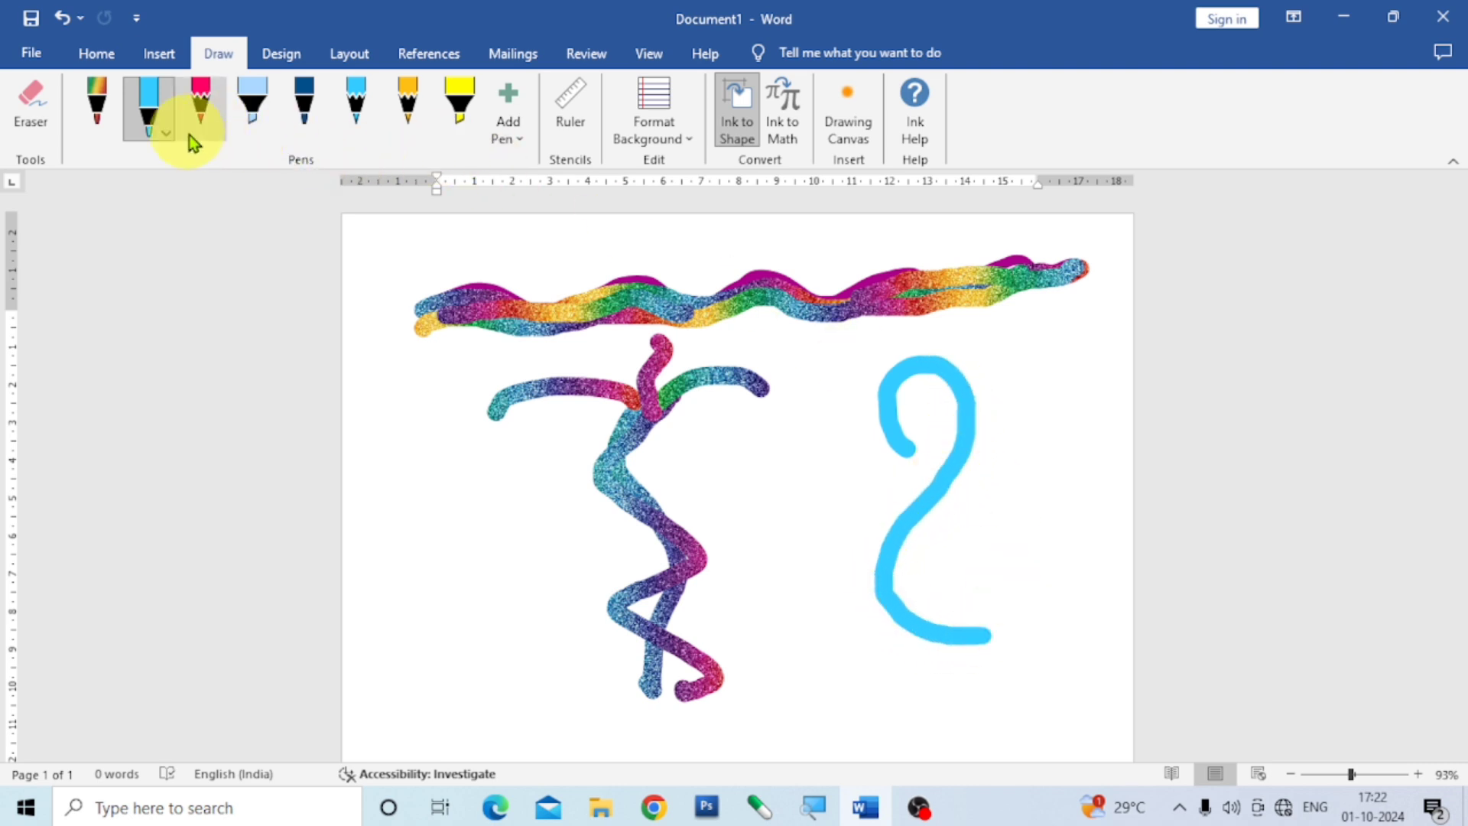
Give the second pen the starry galaxy effect and trace over the light blue 2-like shape.
click(167, 132)
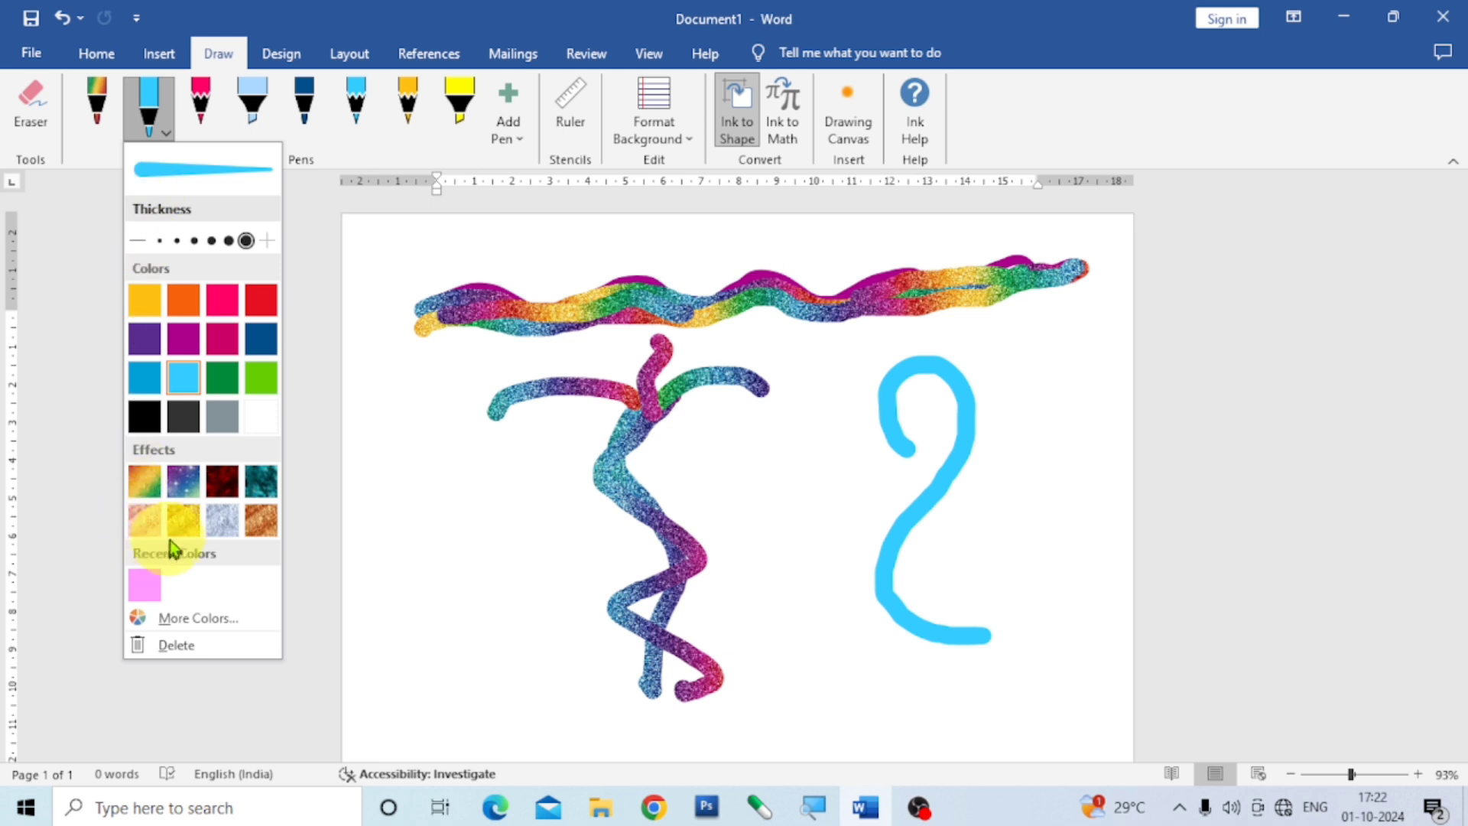
click(186, 488)
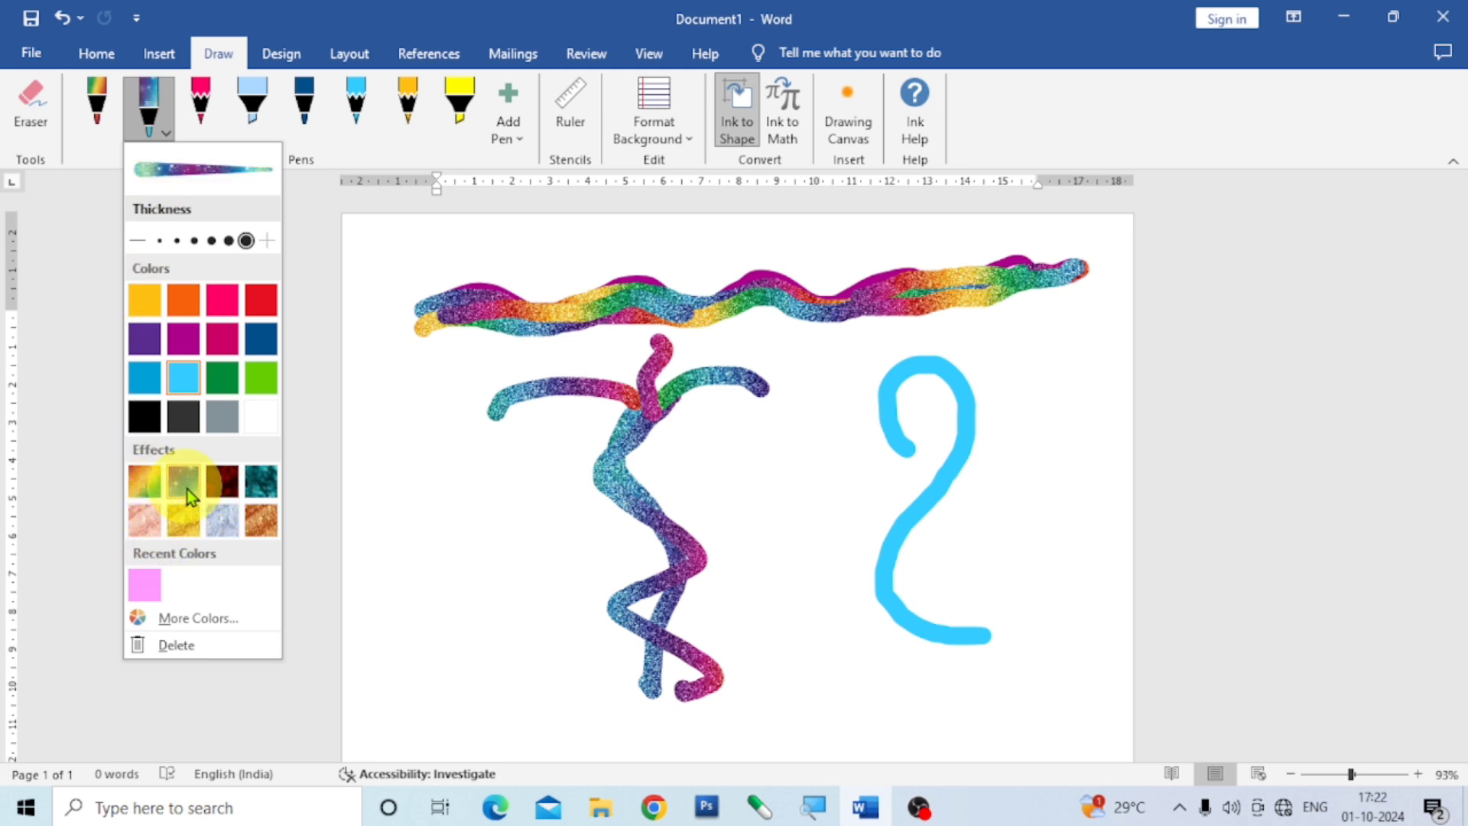
click(925, 453)
mouse_move(910, 454)
mouse_down()
mouse_move(898, 412)
mouse_move(923, 376)
mouse_move(956, 413)
mouse_move(954, 447)
mouse_move(879, 541)
mouse_move(888, 600)
mouse_move(965, 646)
mouse_move(998, 632)
mouse_up()
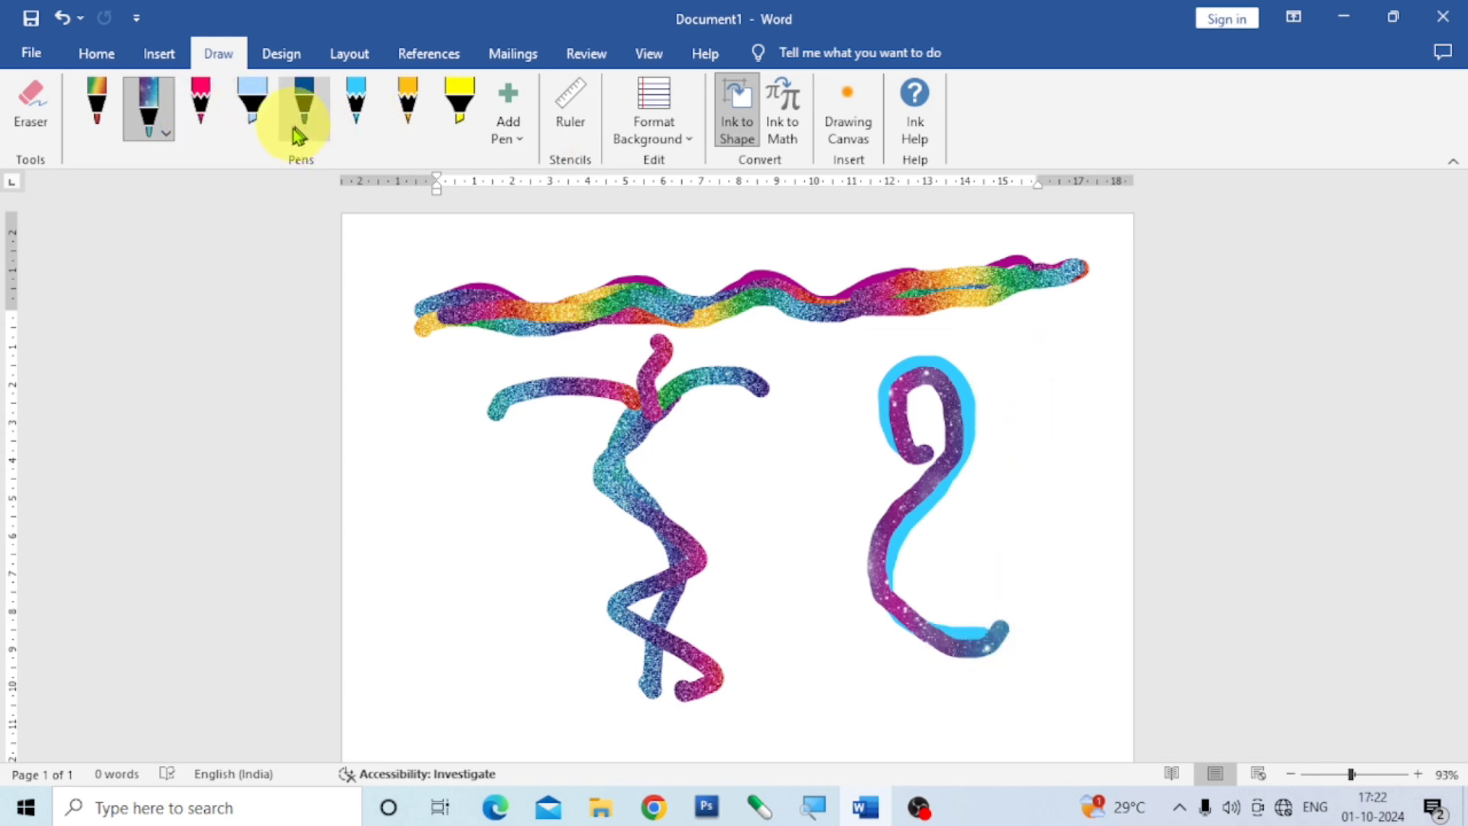
Recolor the 10 mm Pale Blue highlighter to crimson red and draw connected thick curved strokes on the other side of the rainbow figure.
click(204, 126)
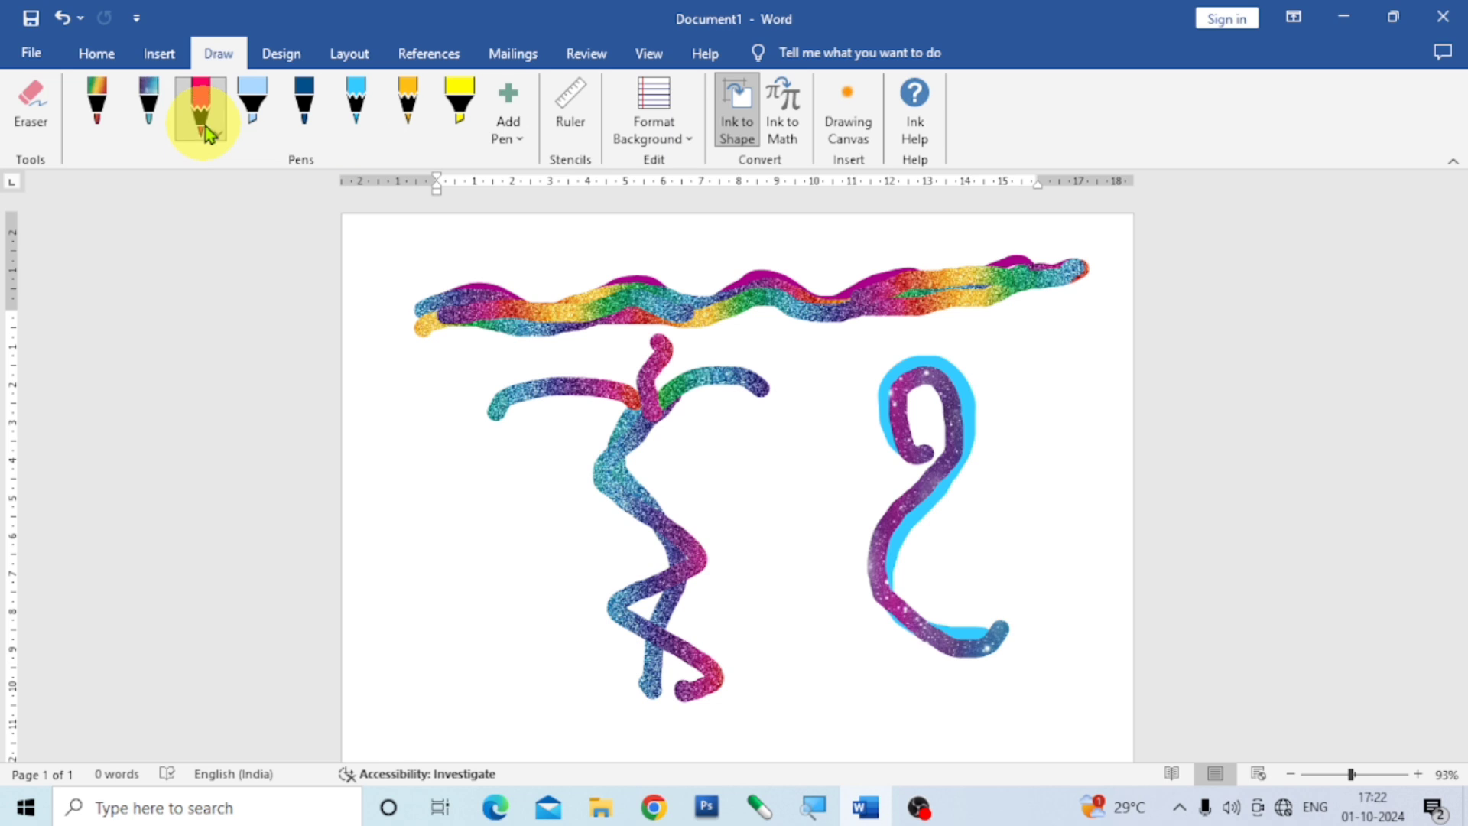
click(253, 130)
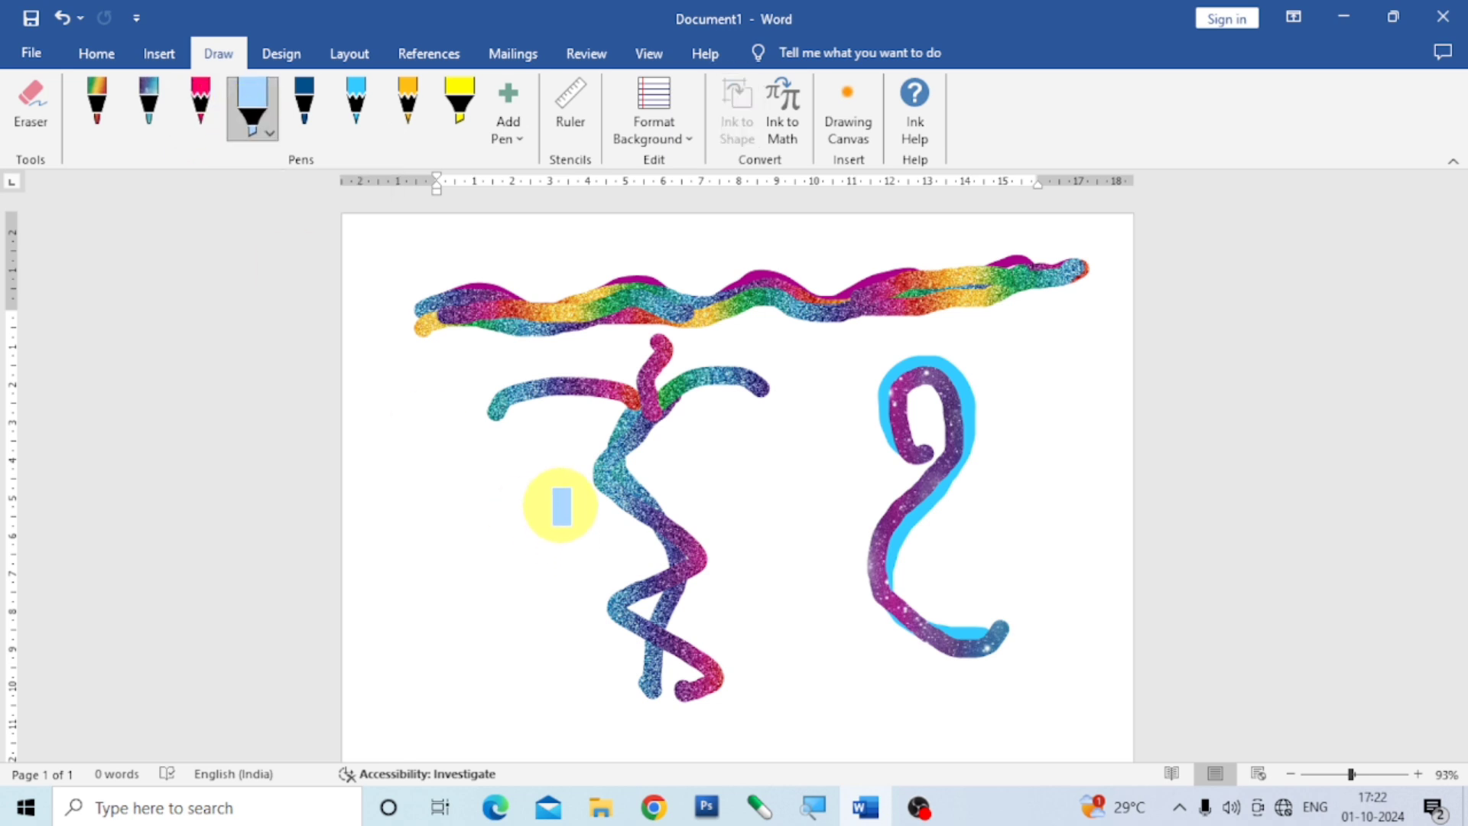
click(273, 136)
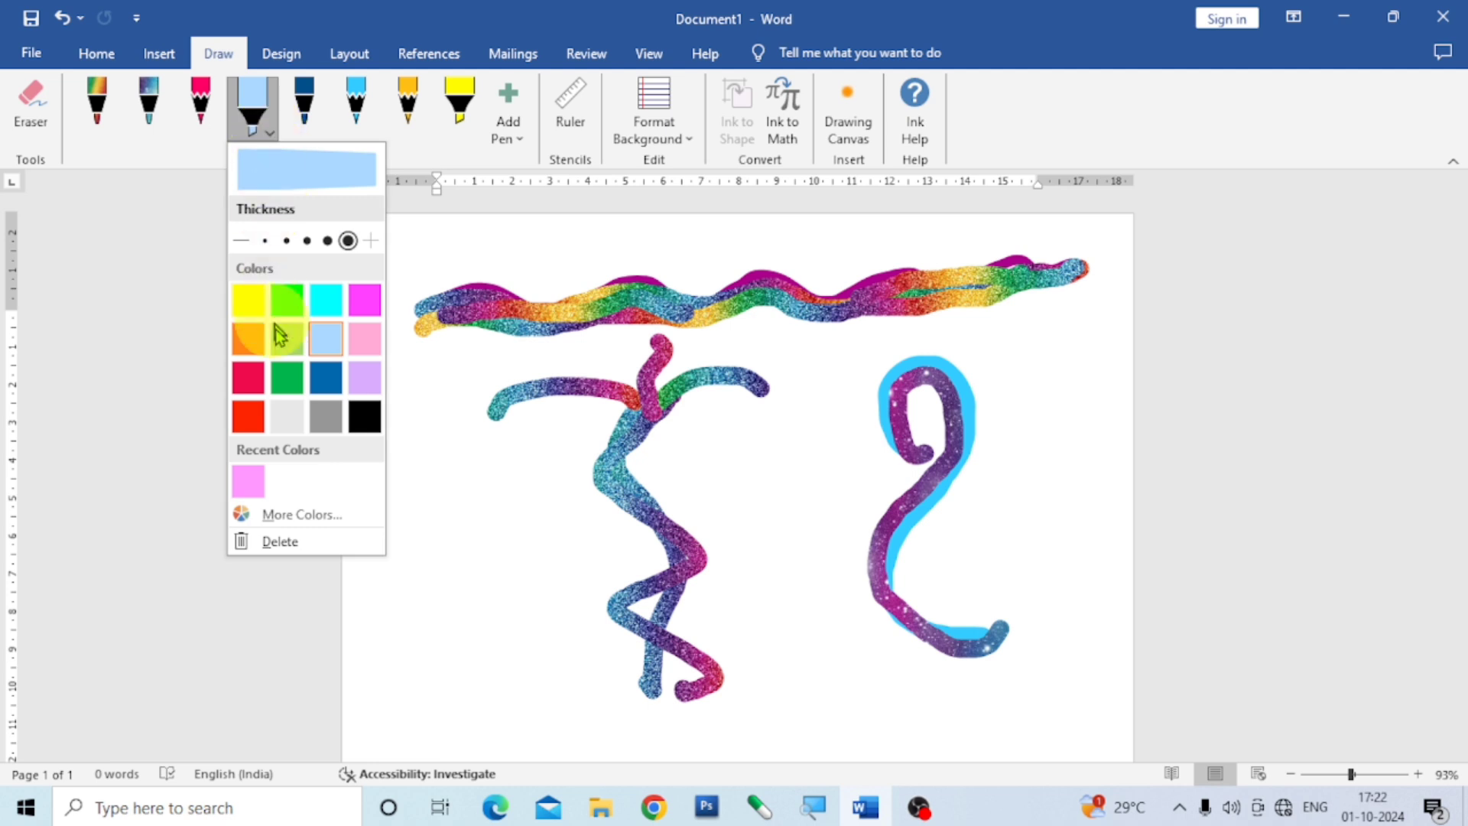
click(249, 375)
click(472, 520)
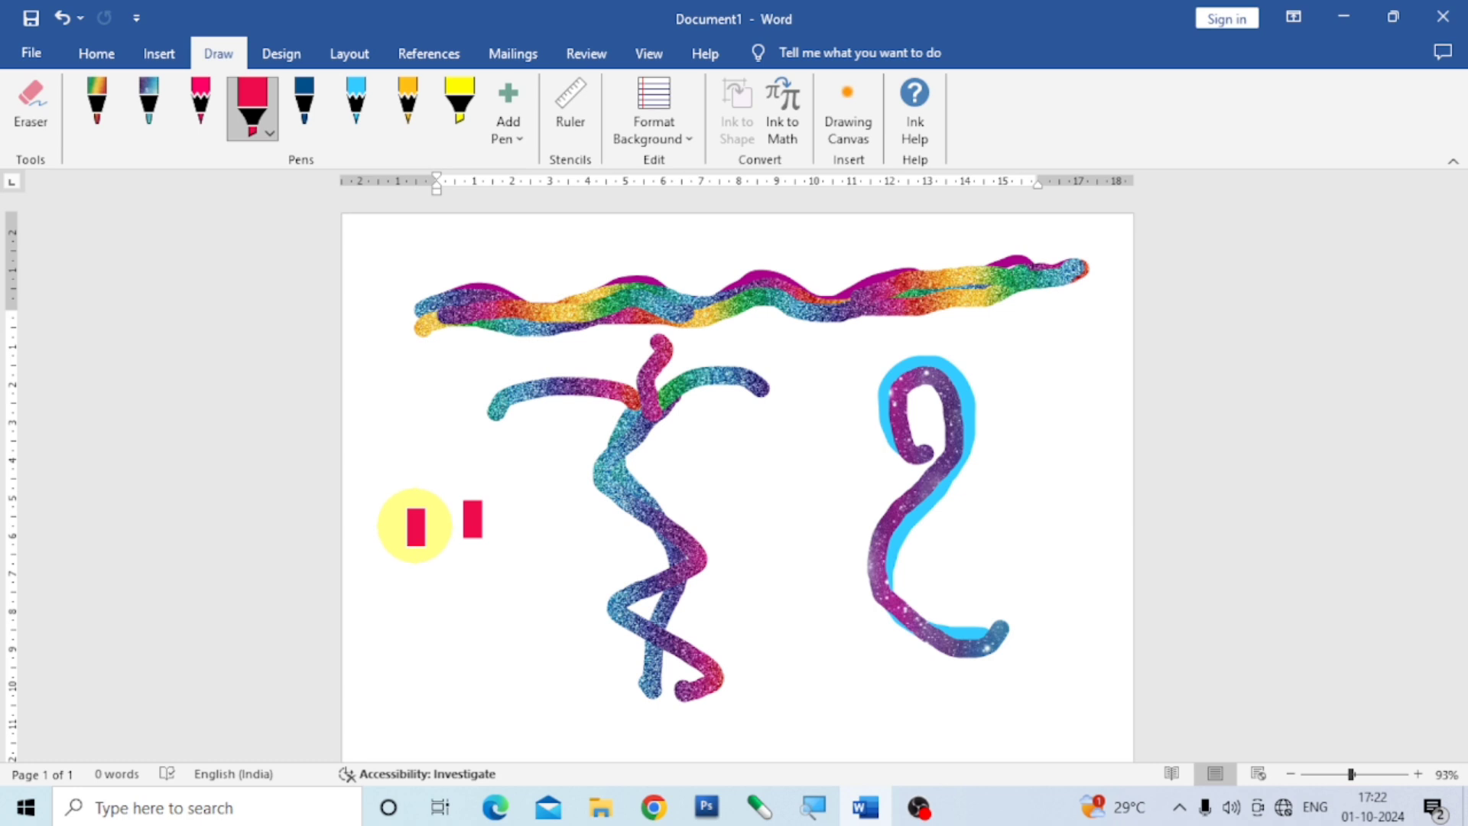
mouse_move(399, 487)
mouse_down()
mouse_move(449, 444)
mouse_move(478, 458)
mouse_move(477, 524)
mouse_move(432, 608)
mouse_move(436, 679)
mouse_up()
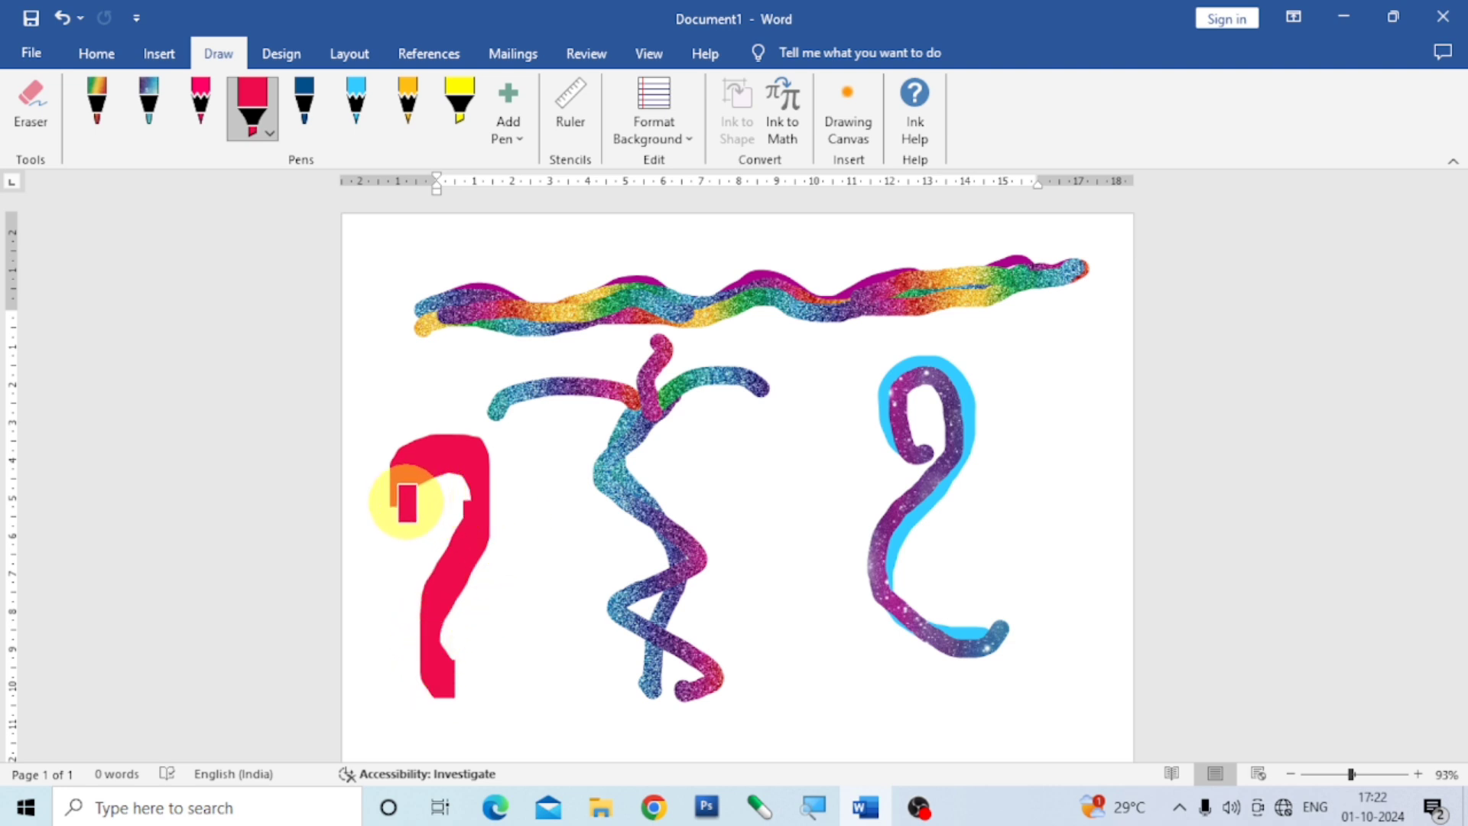
mouse_move(406, 503)
mouse_down()
mouse_move(370, 446)
mouse_move(383, 393)
mouse_move(411, 380)
mouse_up()
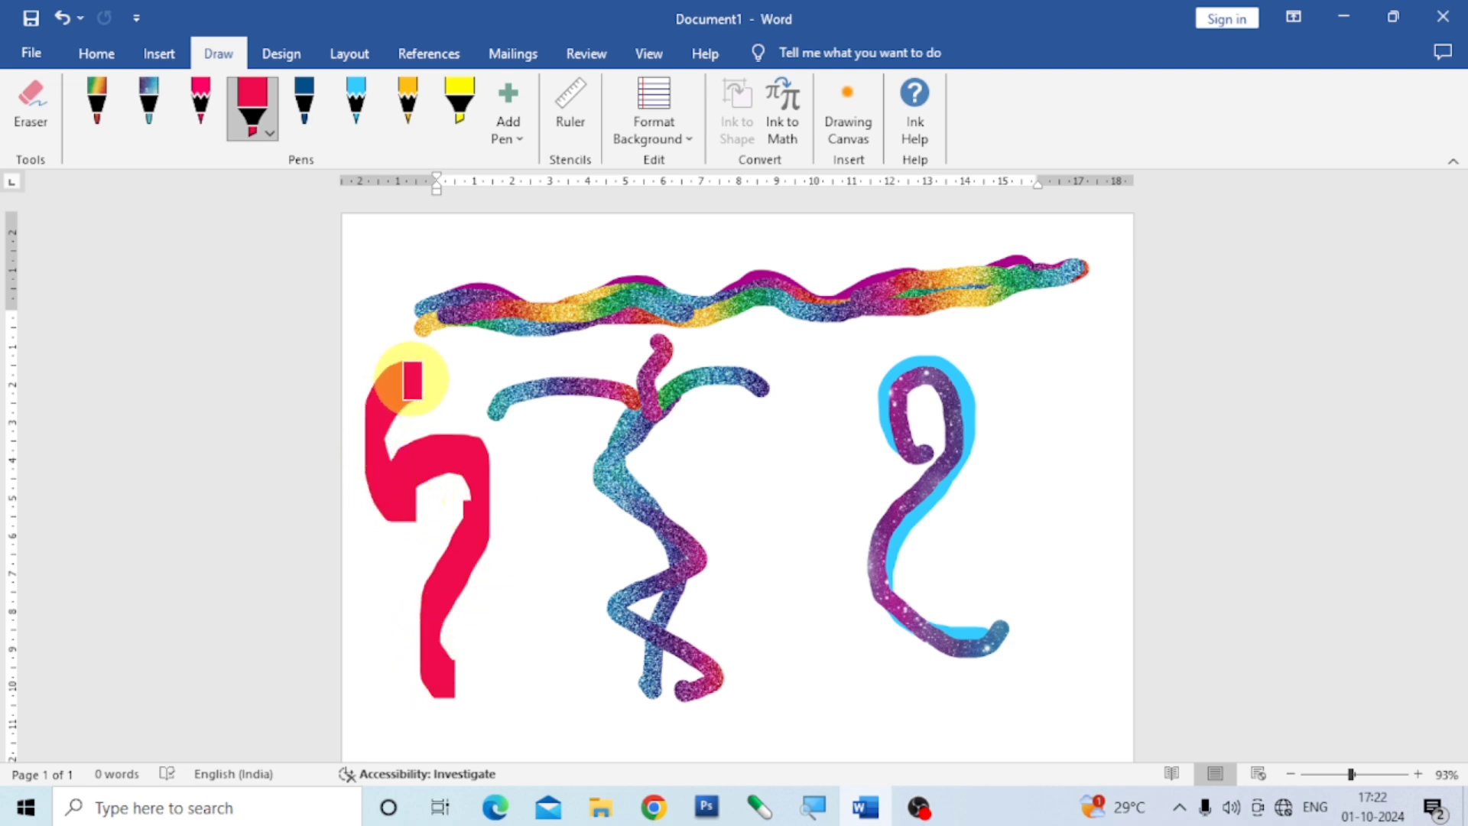
mouse_move(426, 678)
mouse_down()
mouse_move(449, 695)
mouse_move(498, 681)
mouse_move(540, 710)
mouse_up()
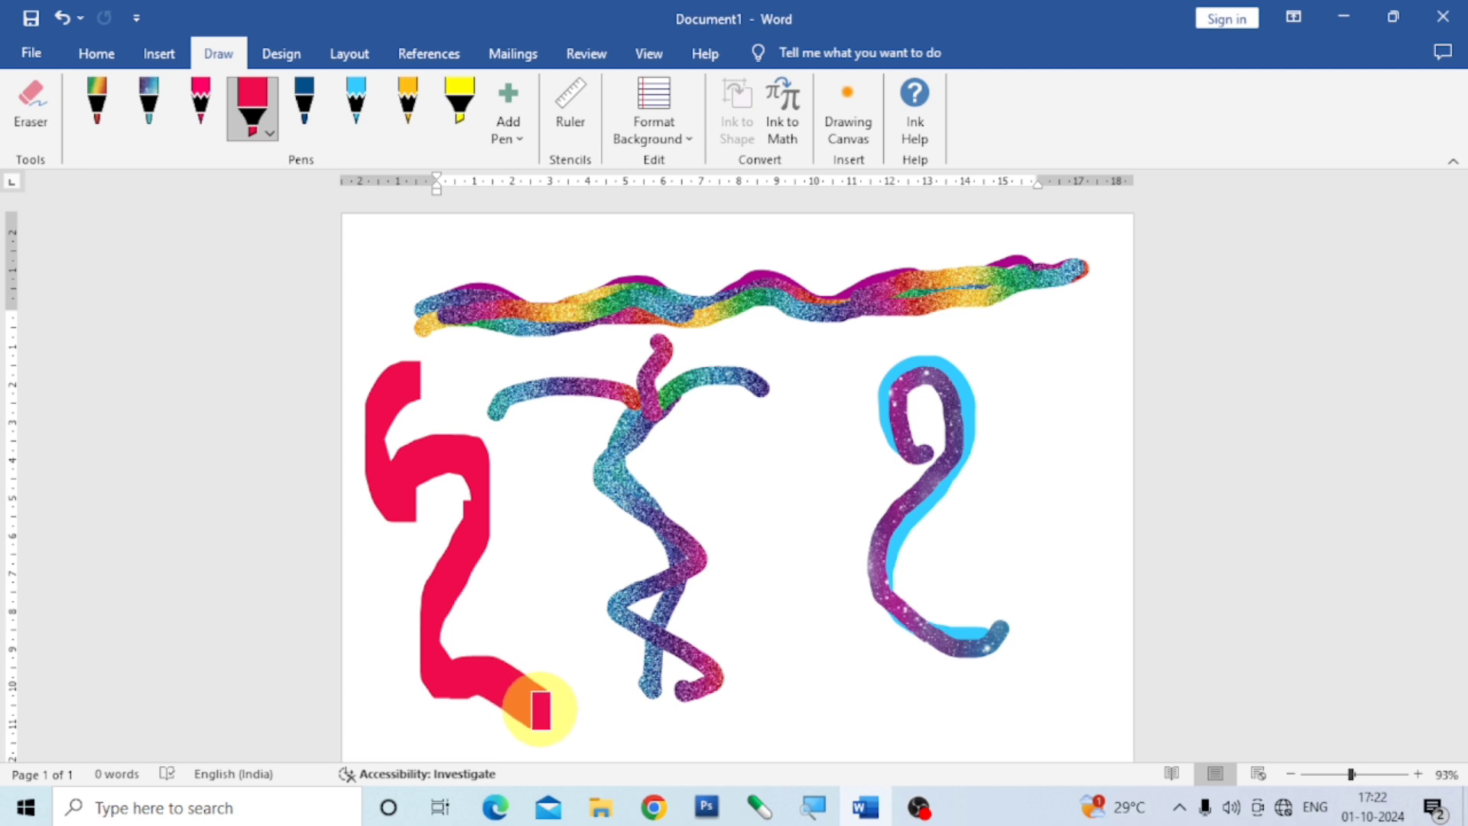
Close up the crimson figure with another thick curved highlighter stroke from its upper end down to its lower end.
mouse_move(424, 388)
mouse_down()
mouse_move(459, 417)
mouse_move(497, 520)
mouse_move(533, 700)
mouse_up()
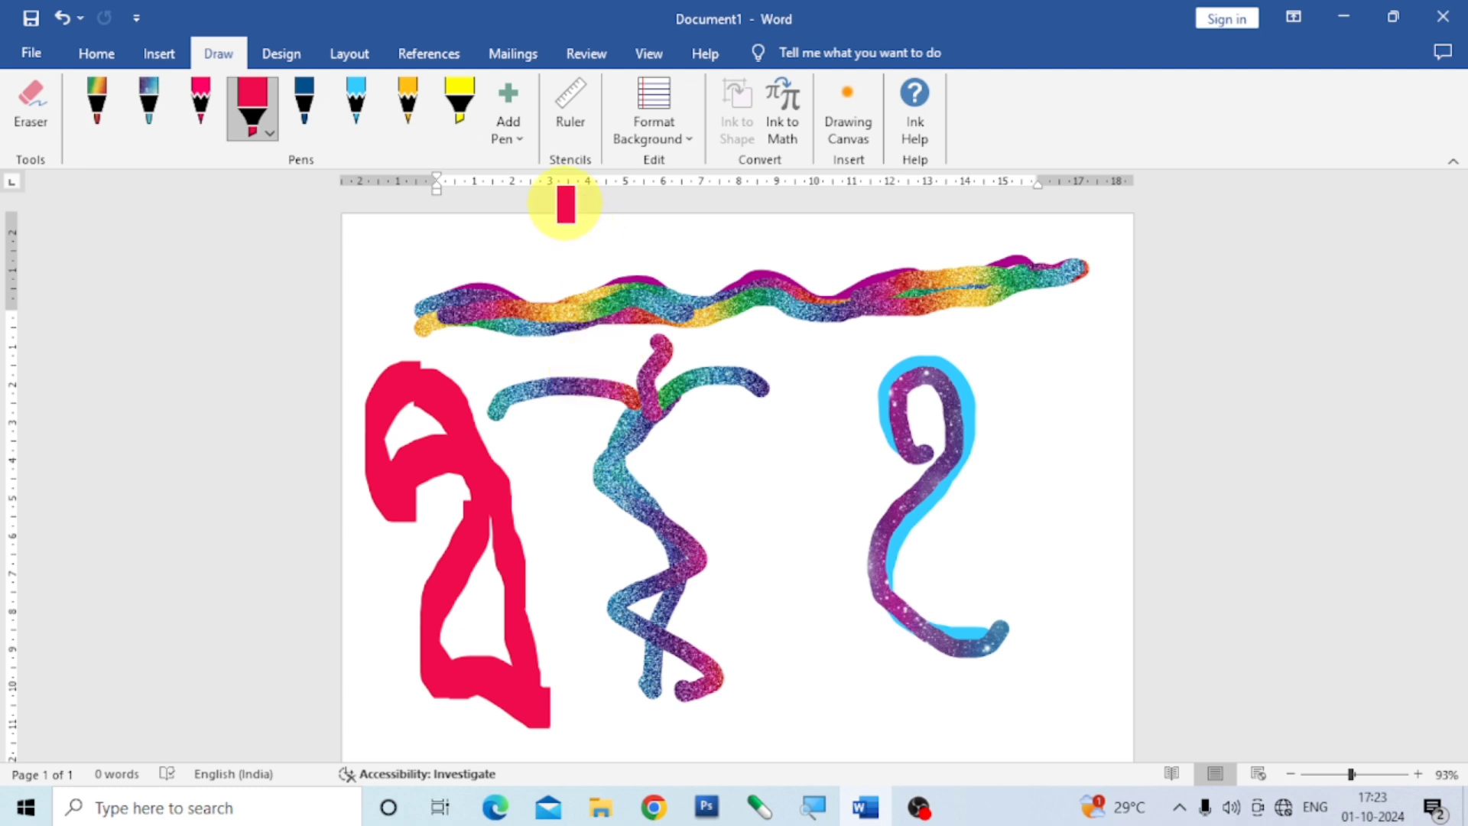
Add a new pencil to the pen set and delete it again.
click(519, 136)
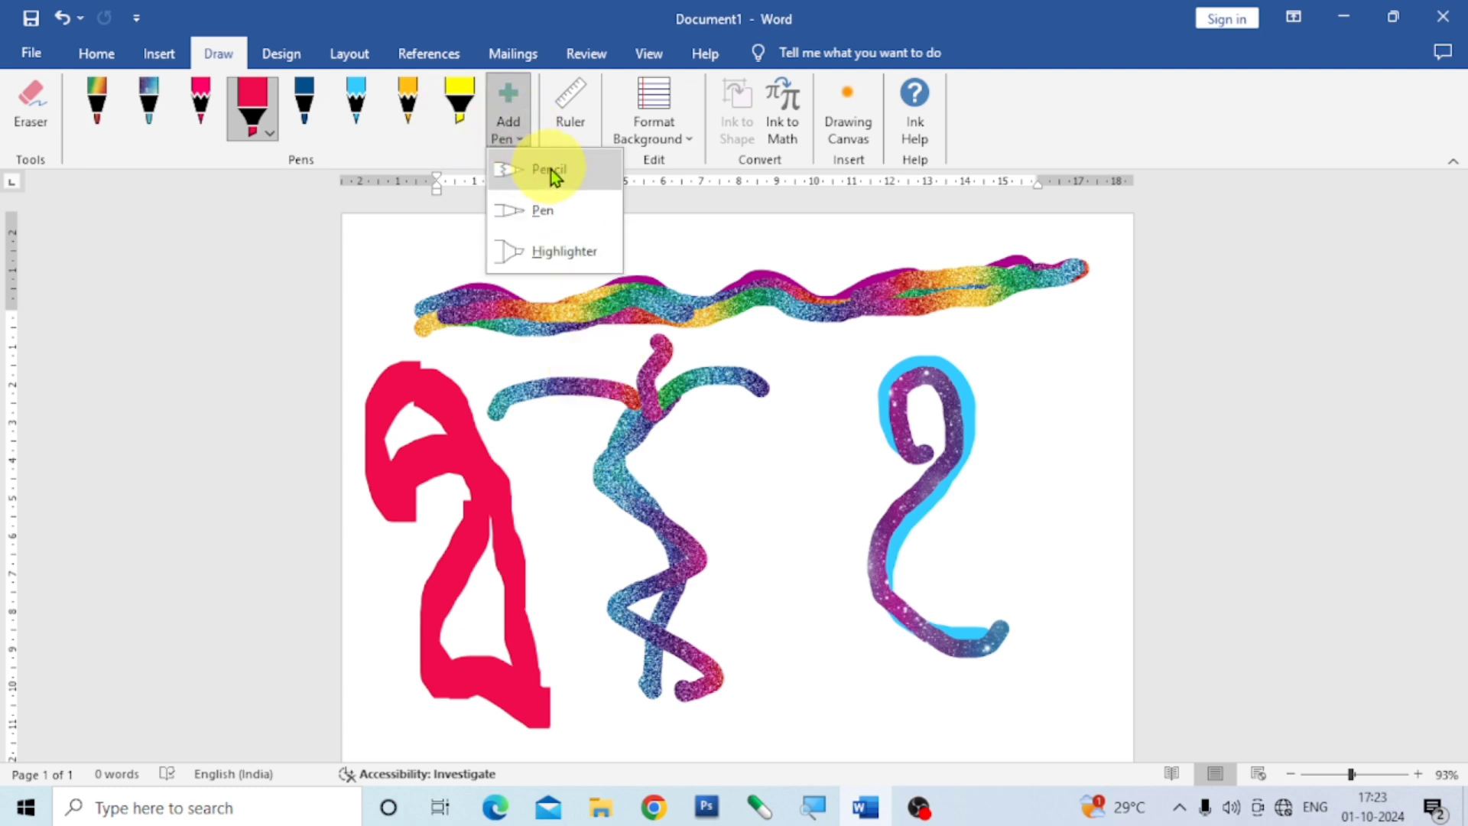
click(551, 168)
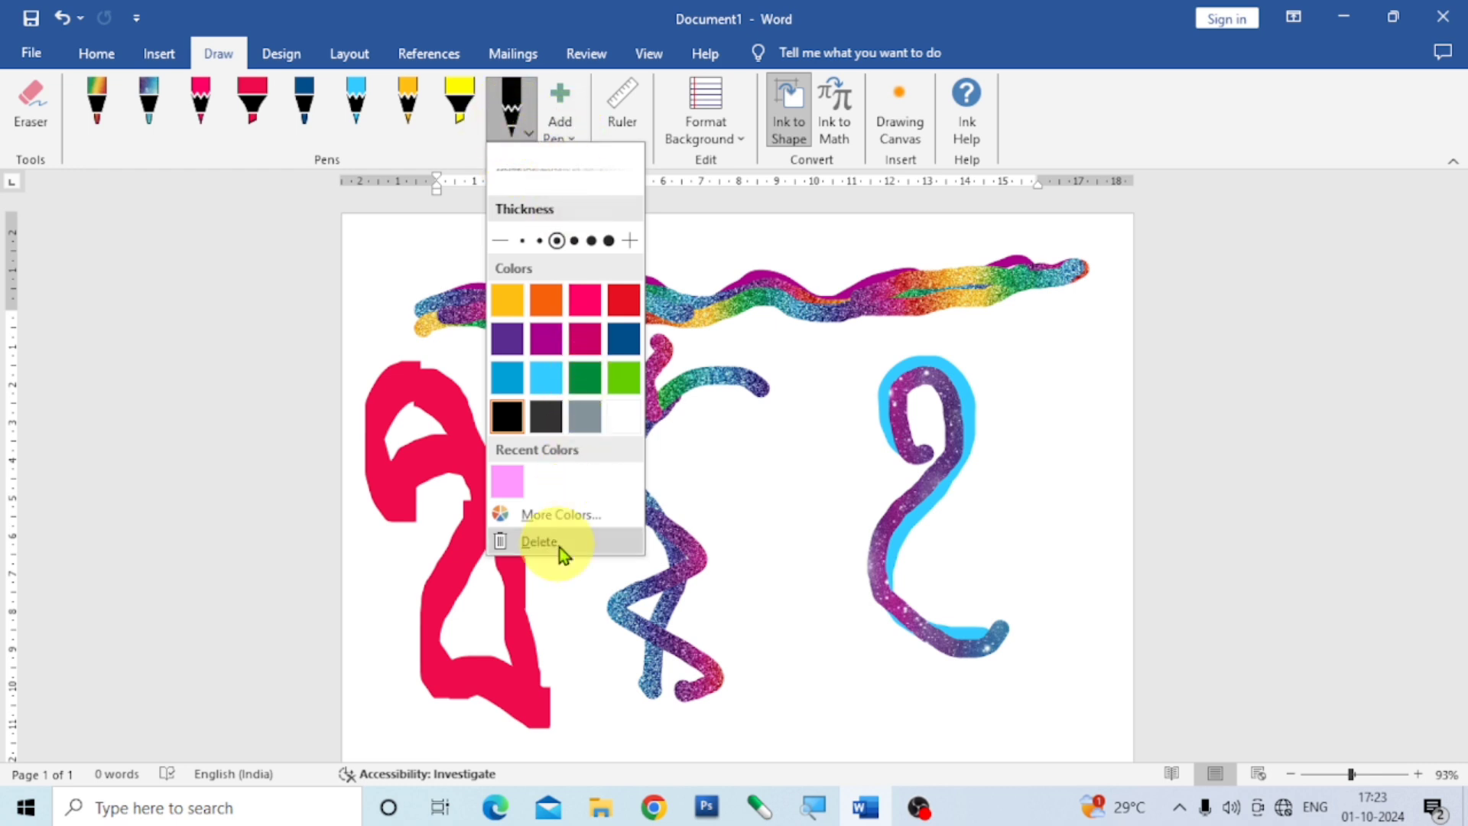
click(539, 542)
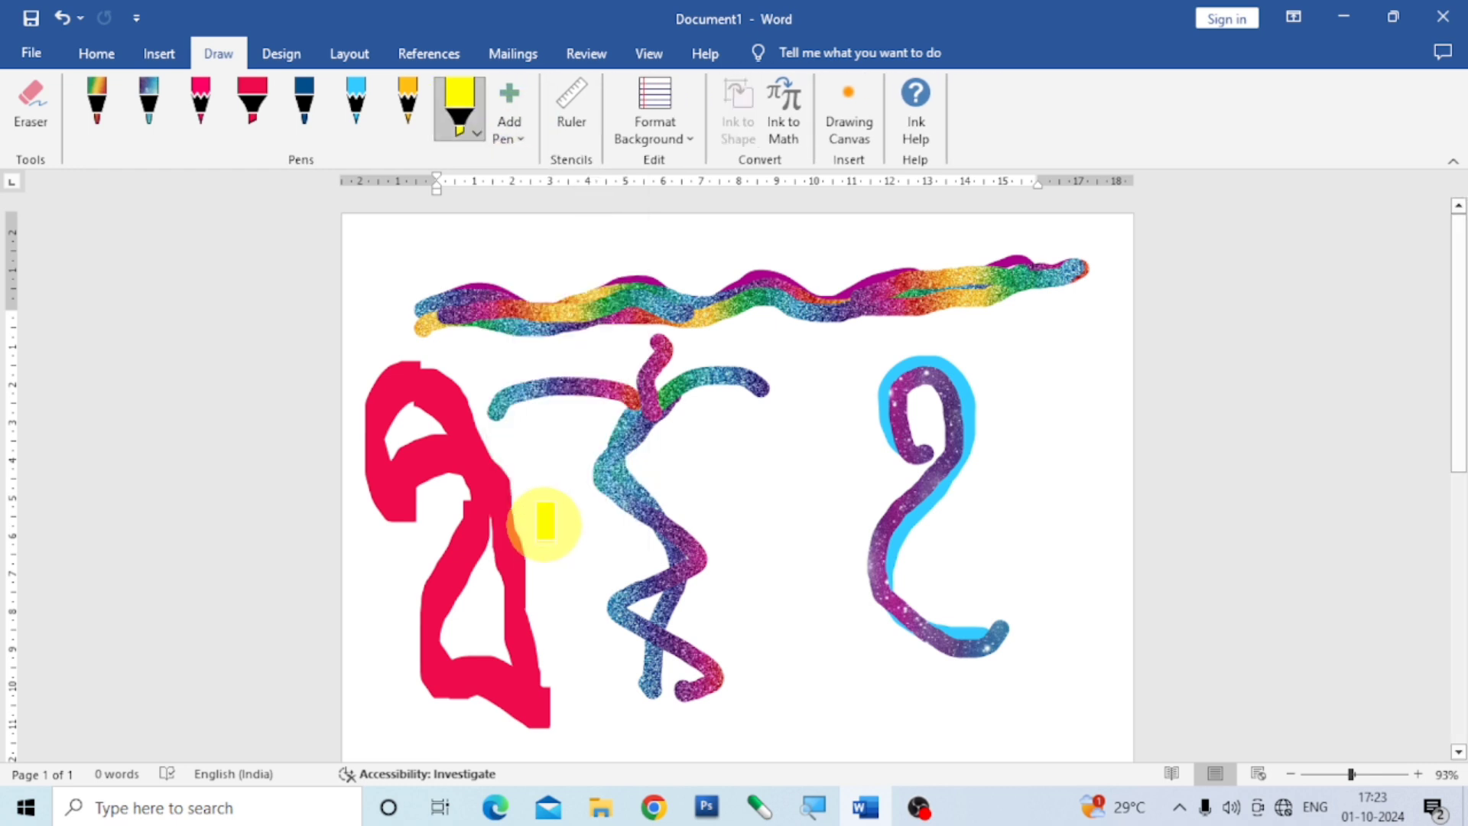
Add a new black pen to the pen set, keeping its preset thickness and color.
click(522, 130)
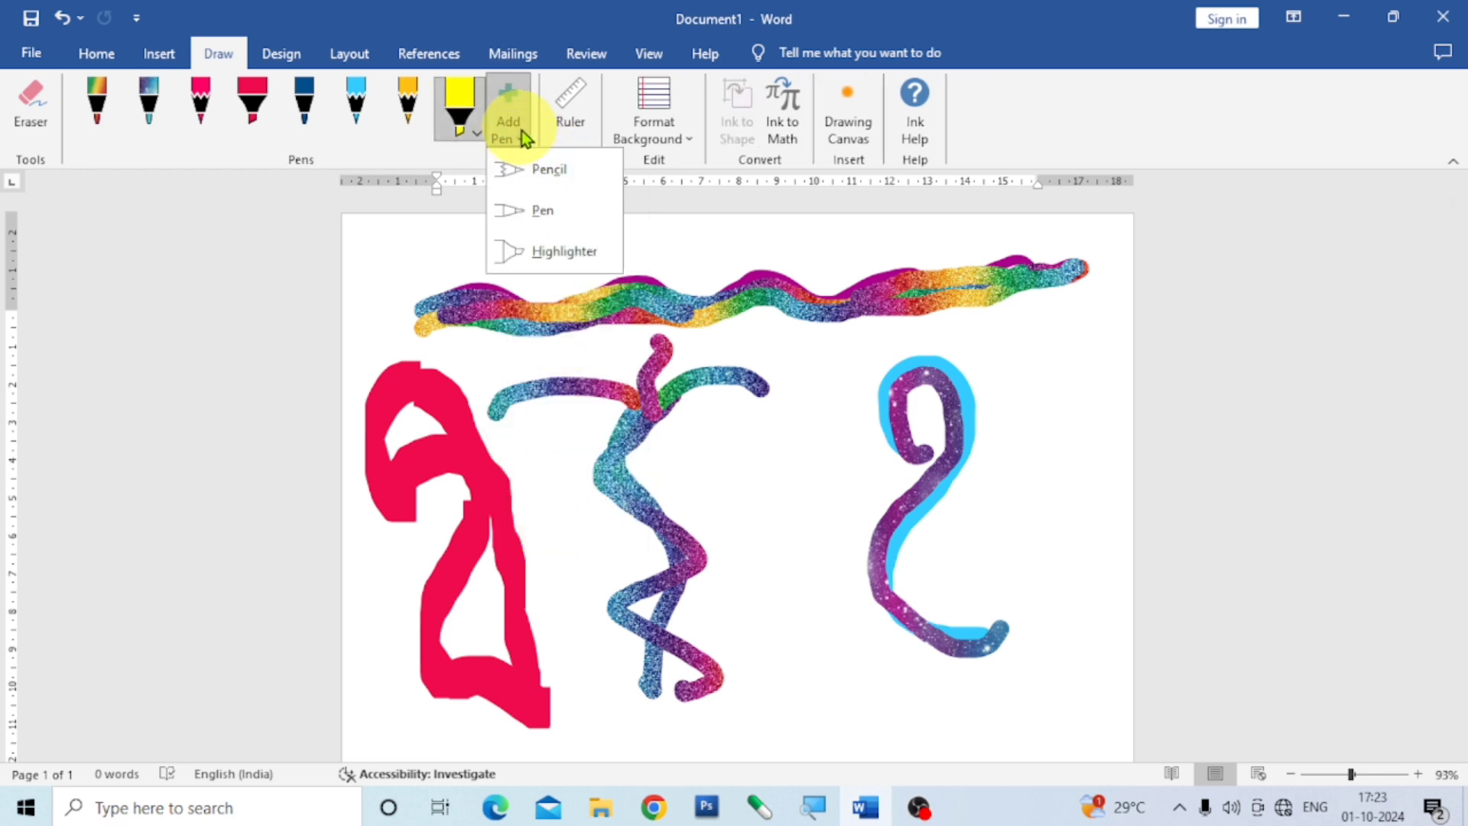
click(544, 208)
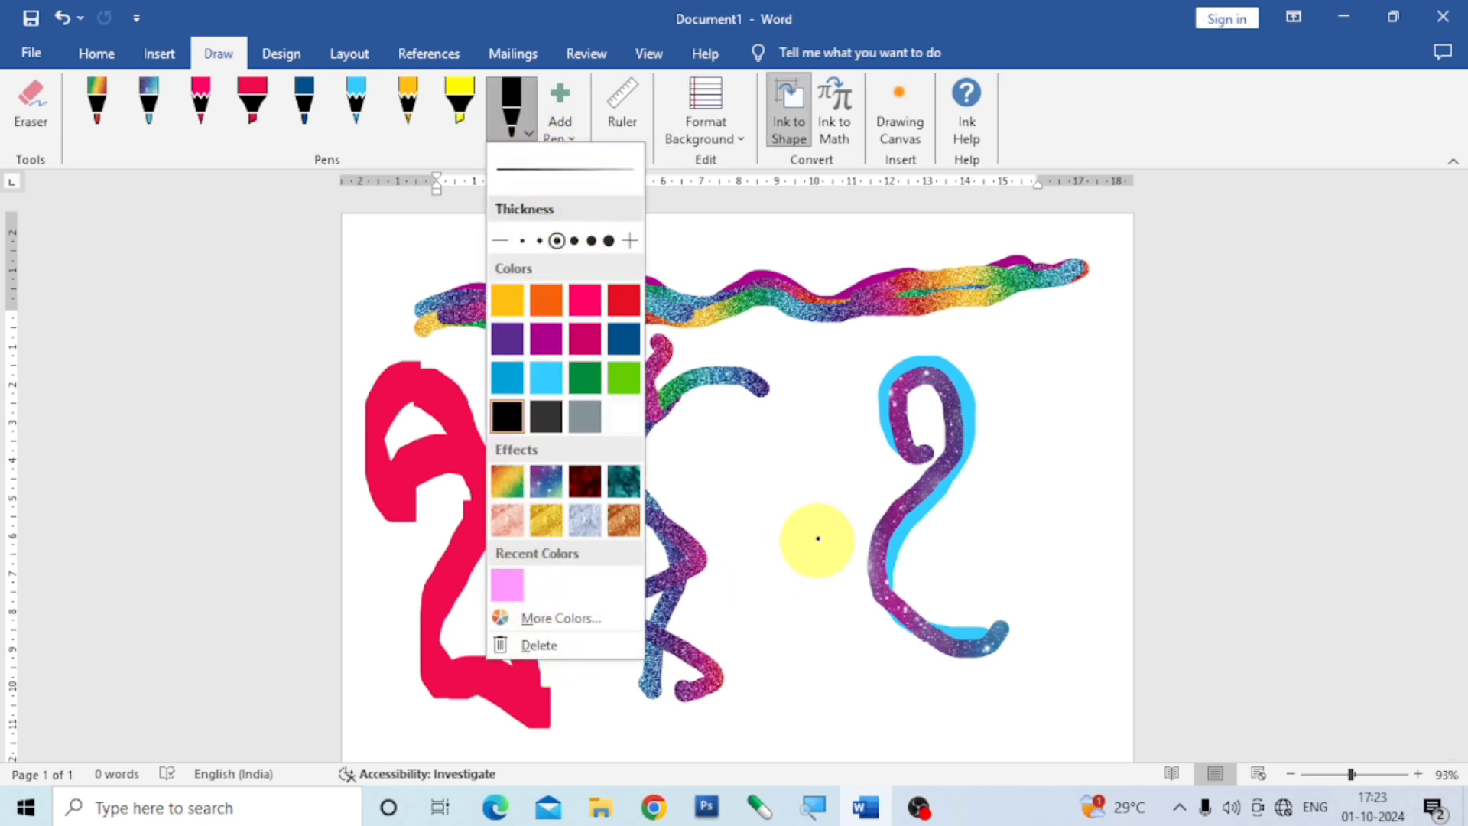
click(819, 516)
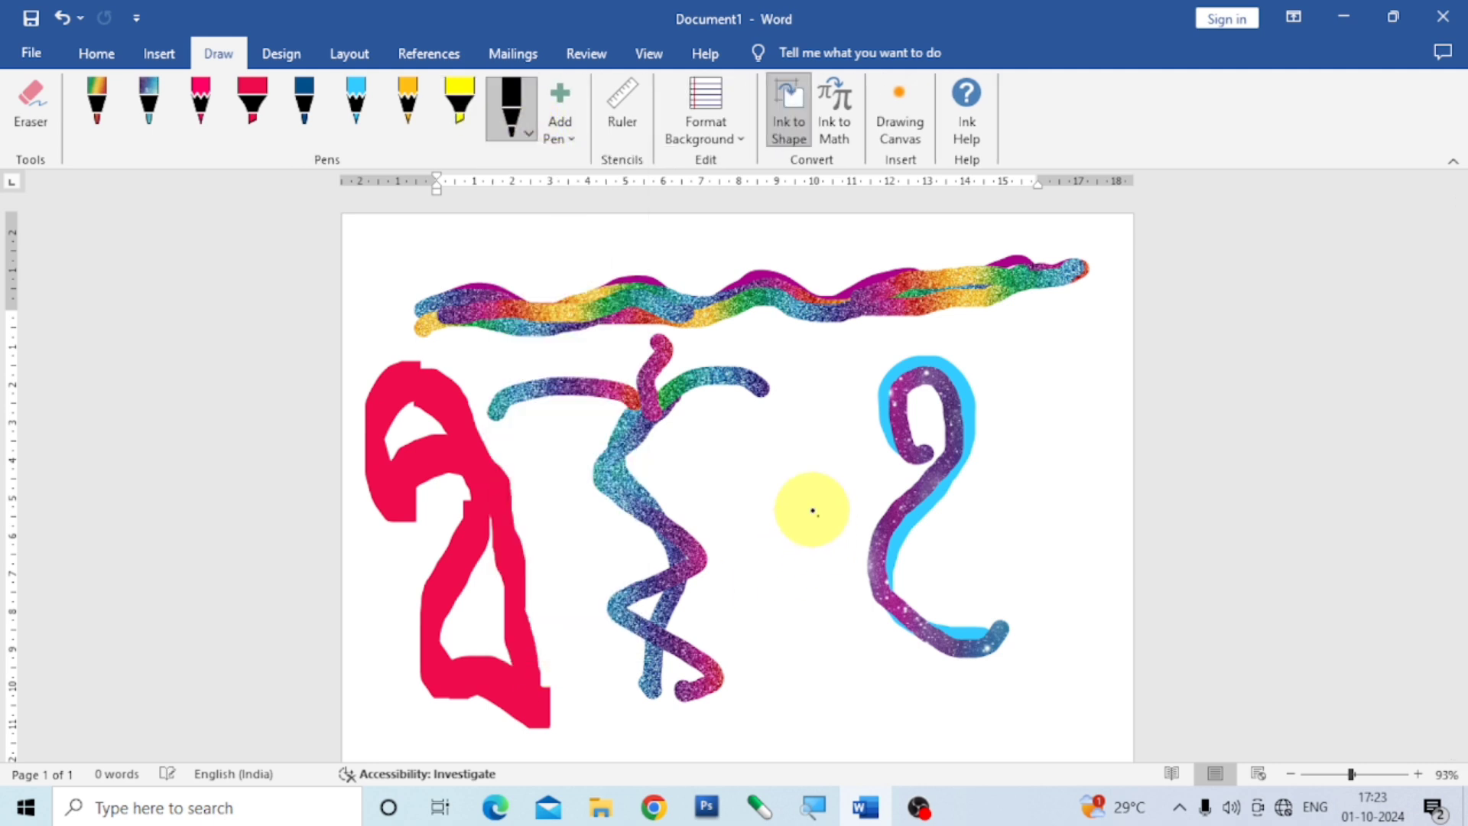
Add a new yellow highlighter to the pen set and delete both it and the added black pen.
click(574, 145)
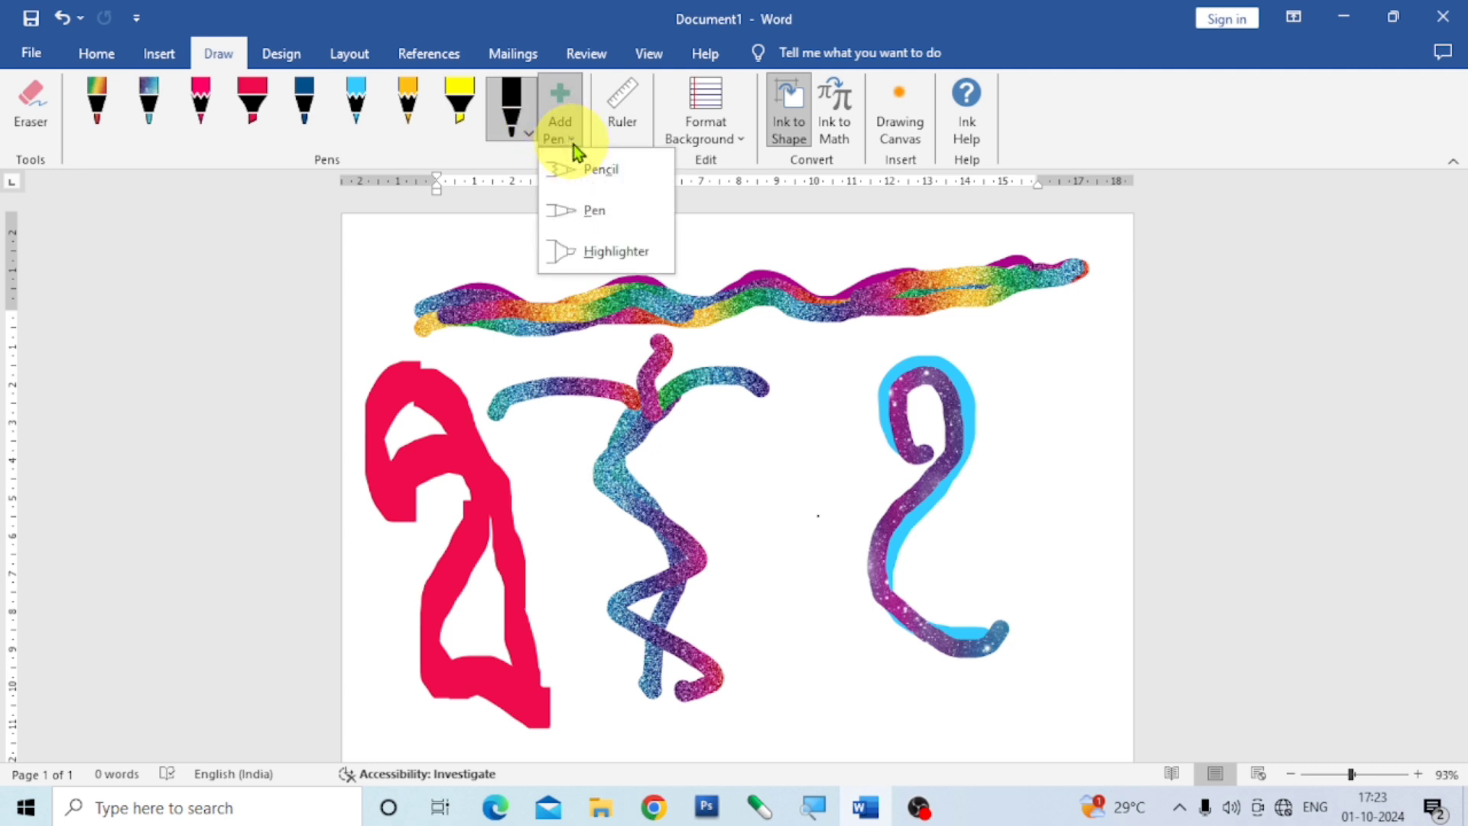
click(632, 254)
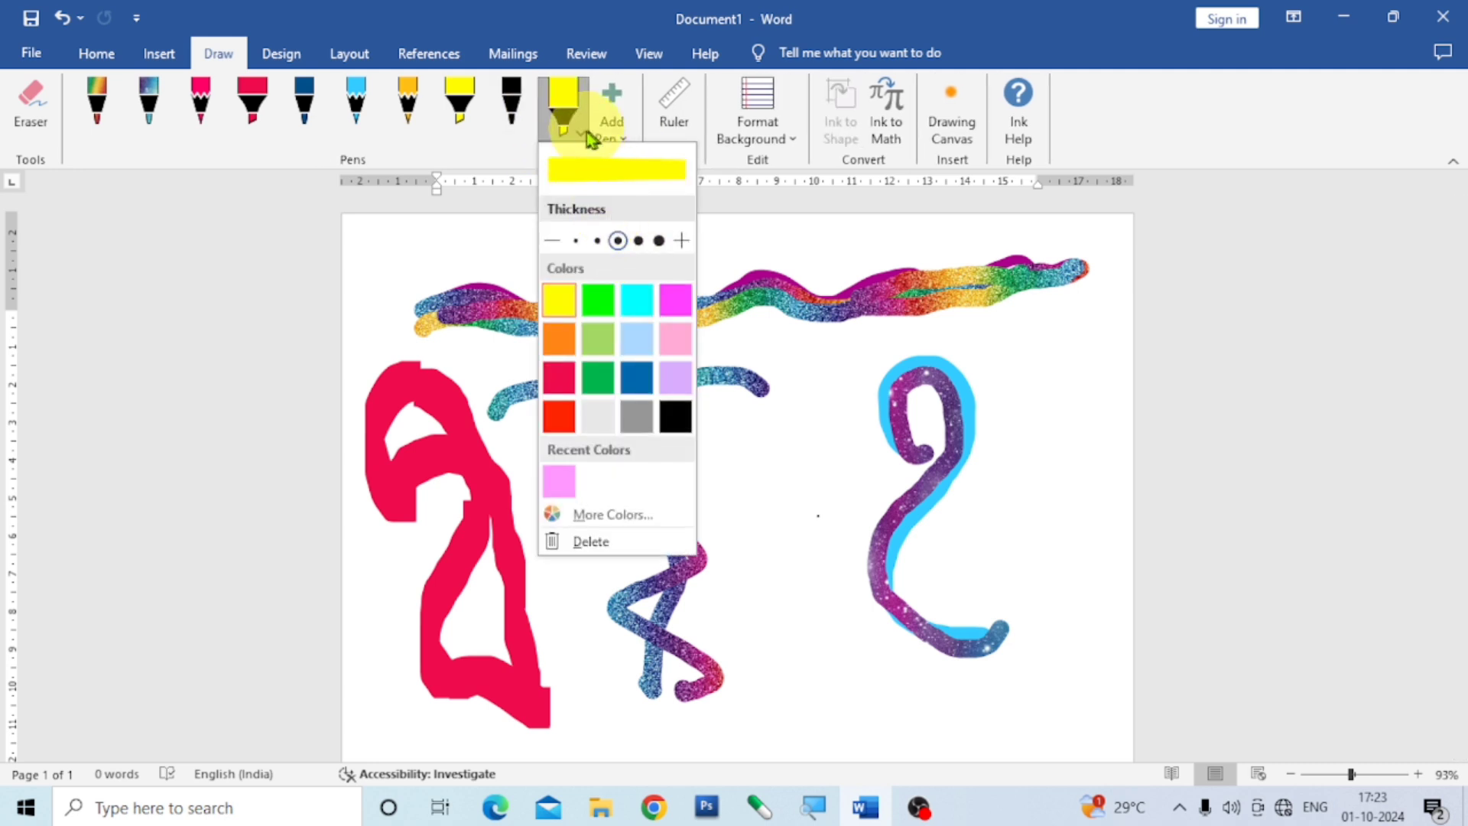
click(591, 542)
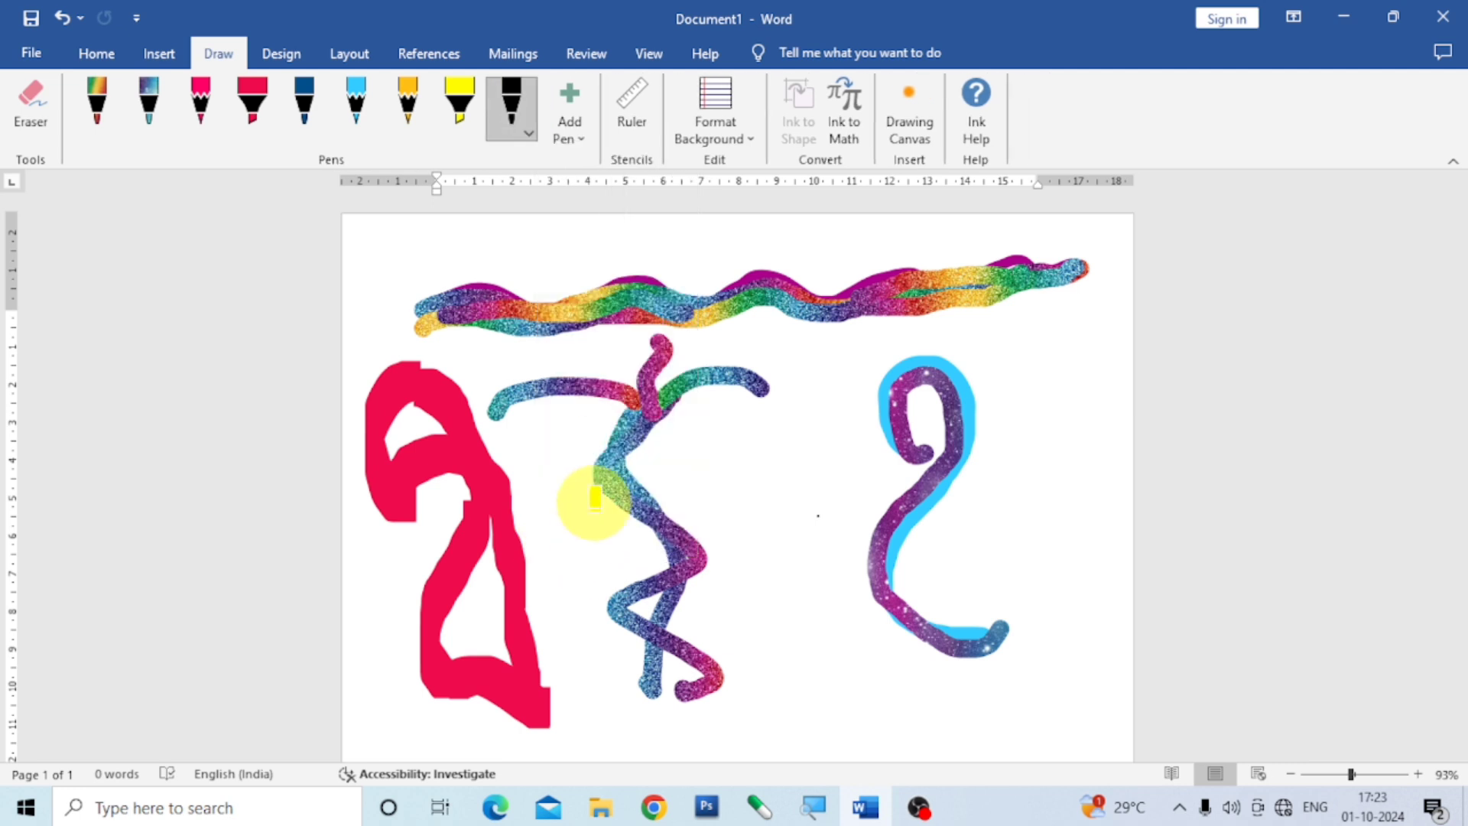
click(529, 138)
click(555, 652)
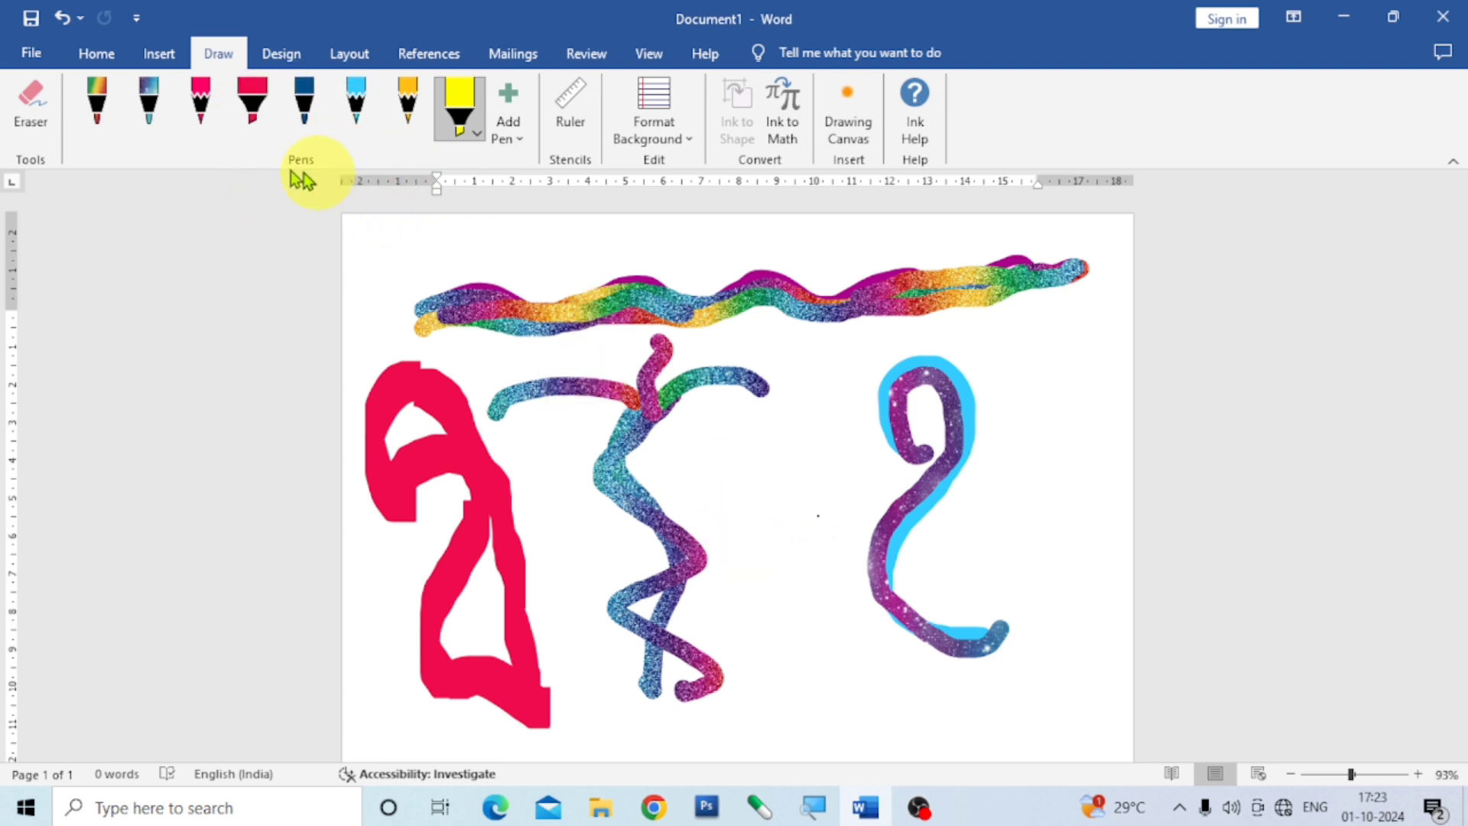
Erase the crimson figure, the wavy band, the rainbow figure and the galaxy 2-like shape from the page.
click(29, 107)
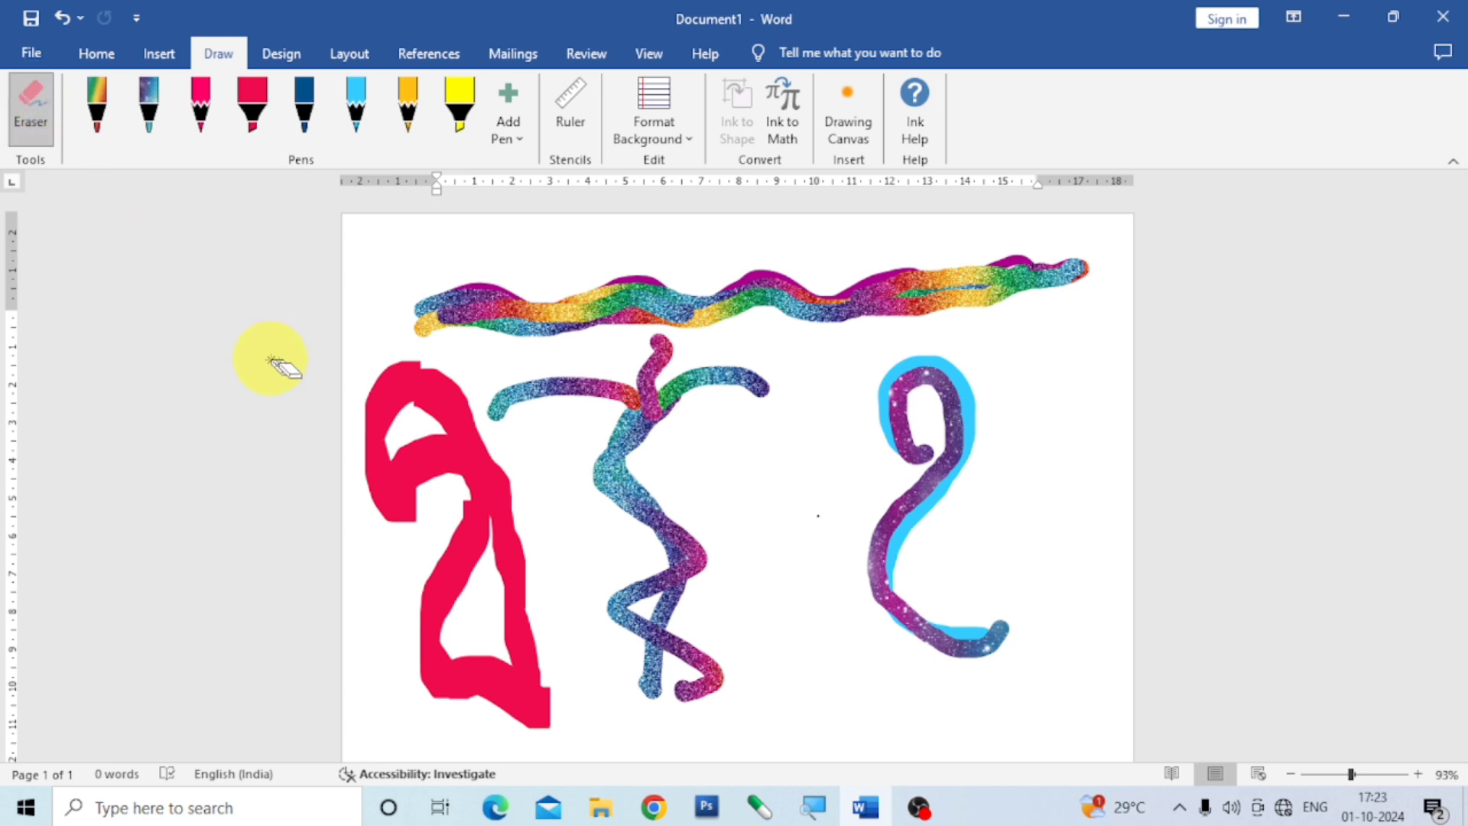
mouse_move(370, 370)
mouse_down()
mouse_move(419, 409)
mouse_move(479, 681)
mouse_move(502, 561)
mouse_move(462, 528)
mouse_up()
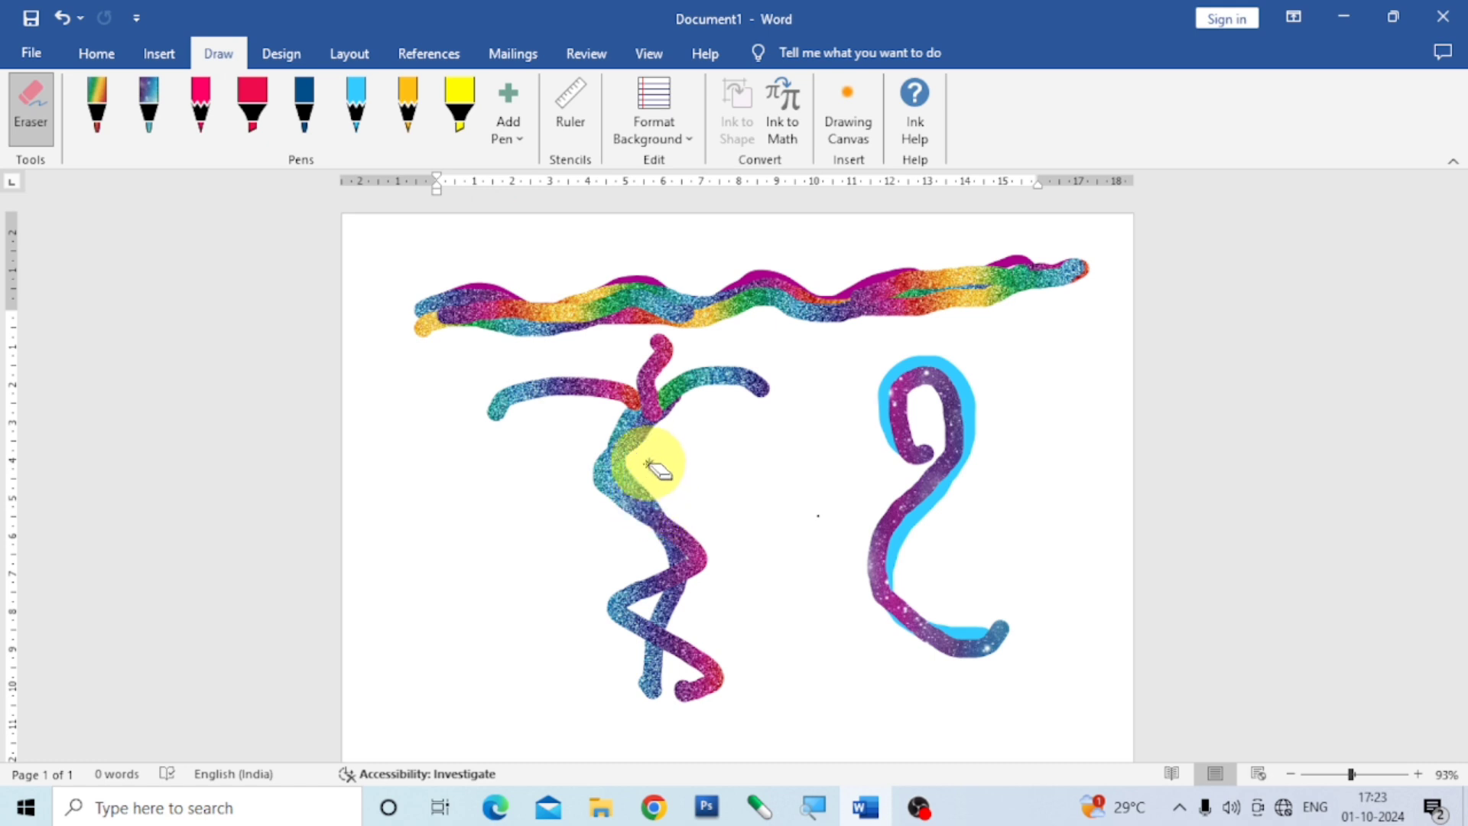
mouse_move(442, 318)
mouse_down()
mouse_move(966, 255)
mouse_move(633, 518)
mouse_move(590, 383)
mouse_move(960, 608)
mouse_move(902, 469)
mouse_up()
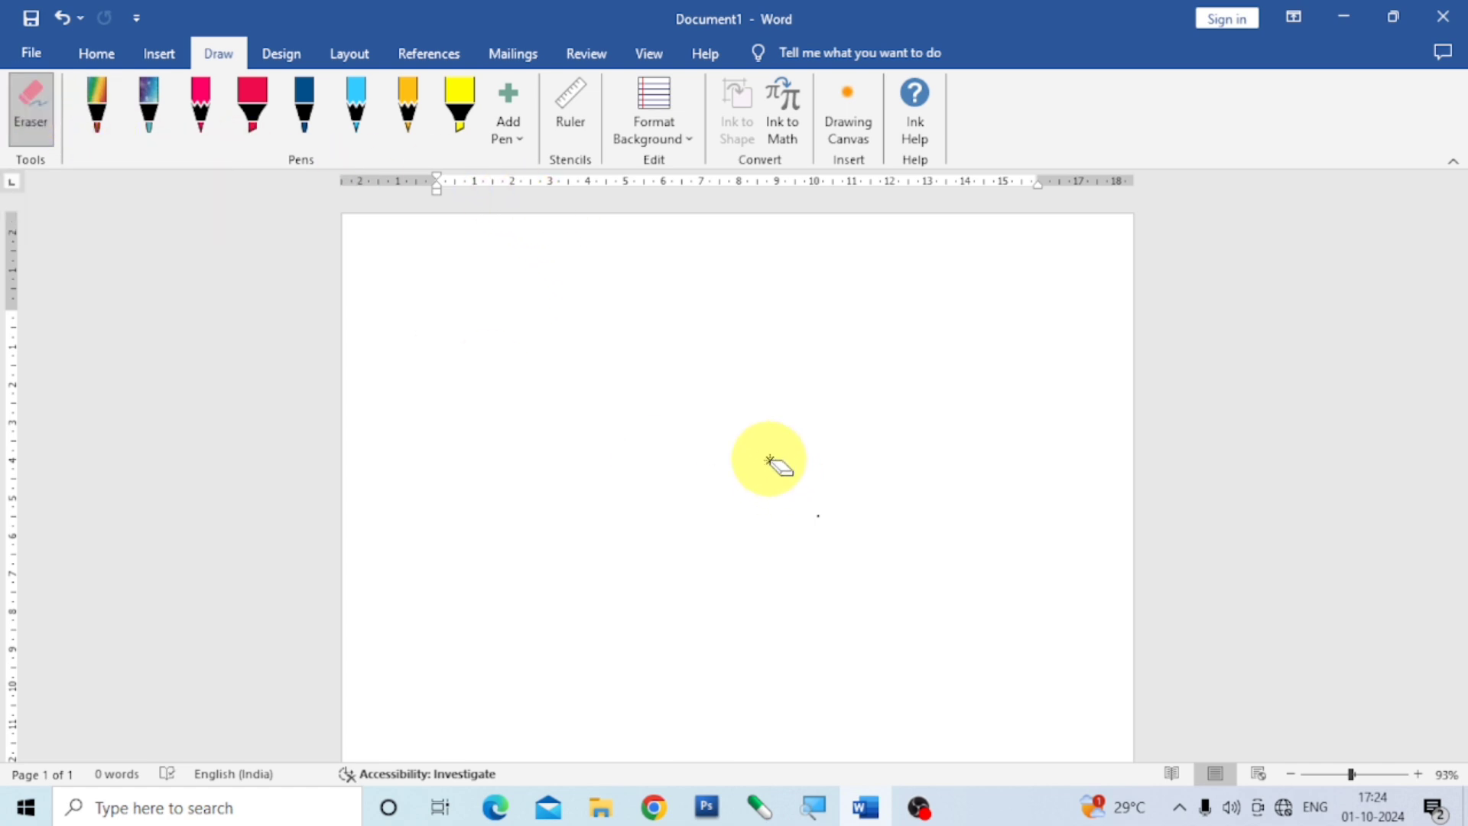
click(32, 103)
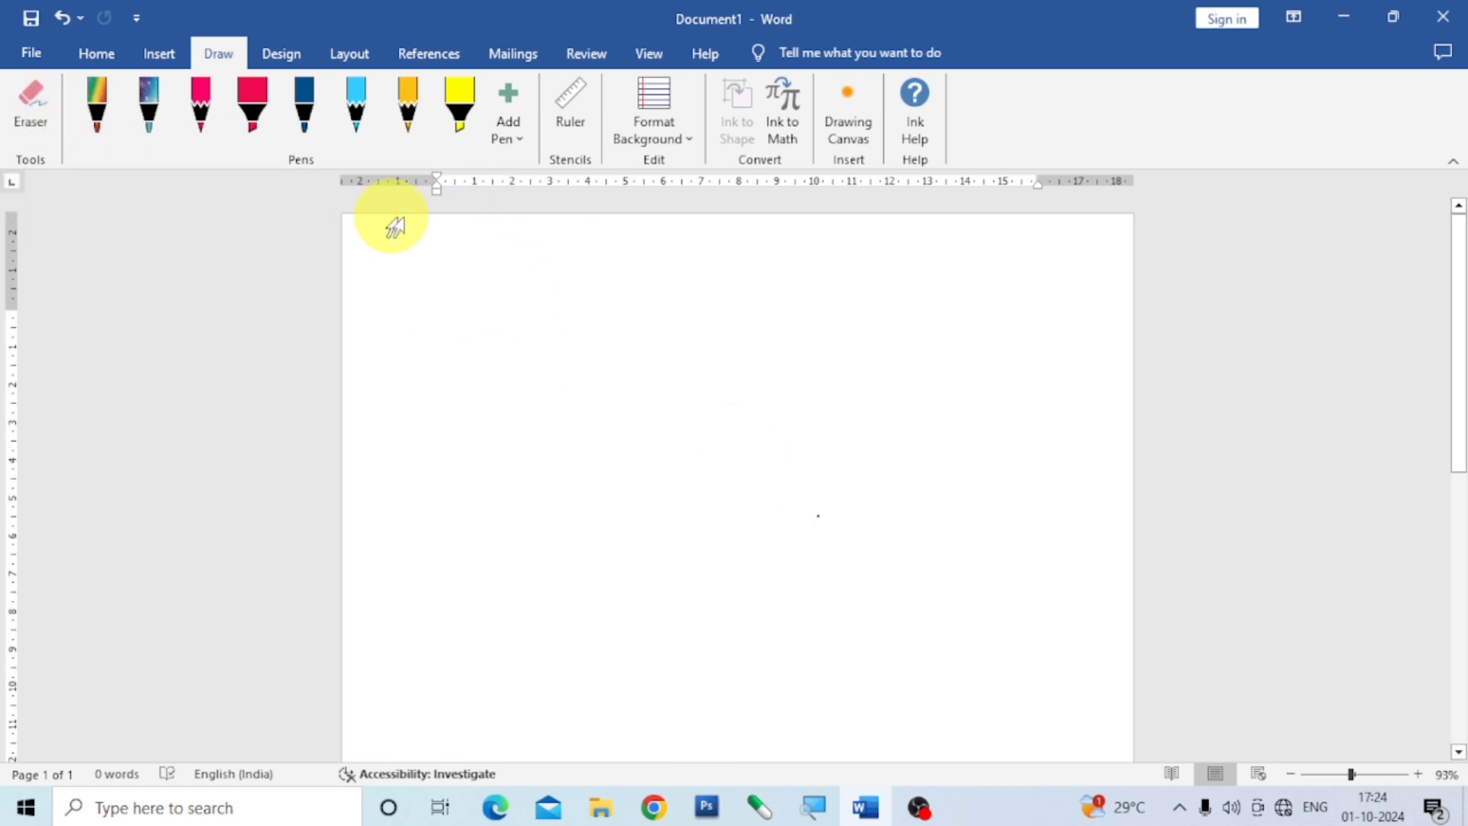
Show the drawing ruler, tilt it clockwise and move it higher up on the page.
click(575, 130)
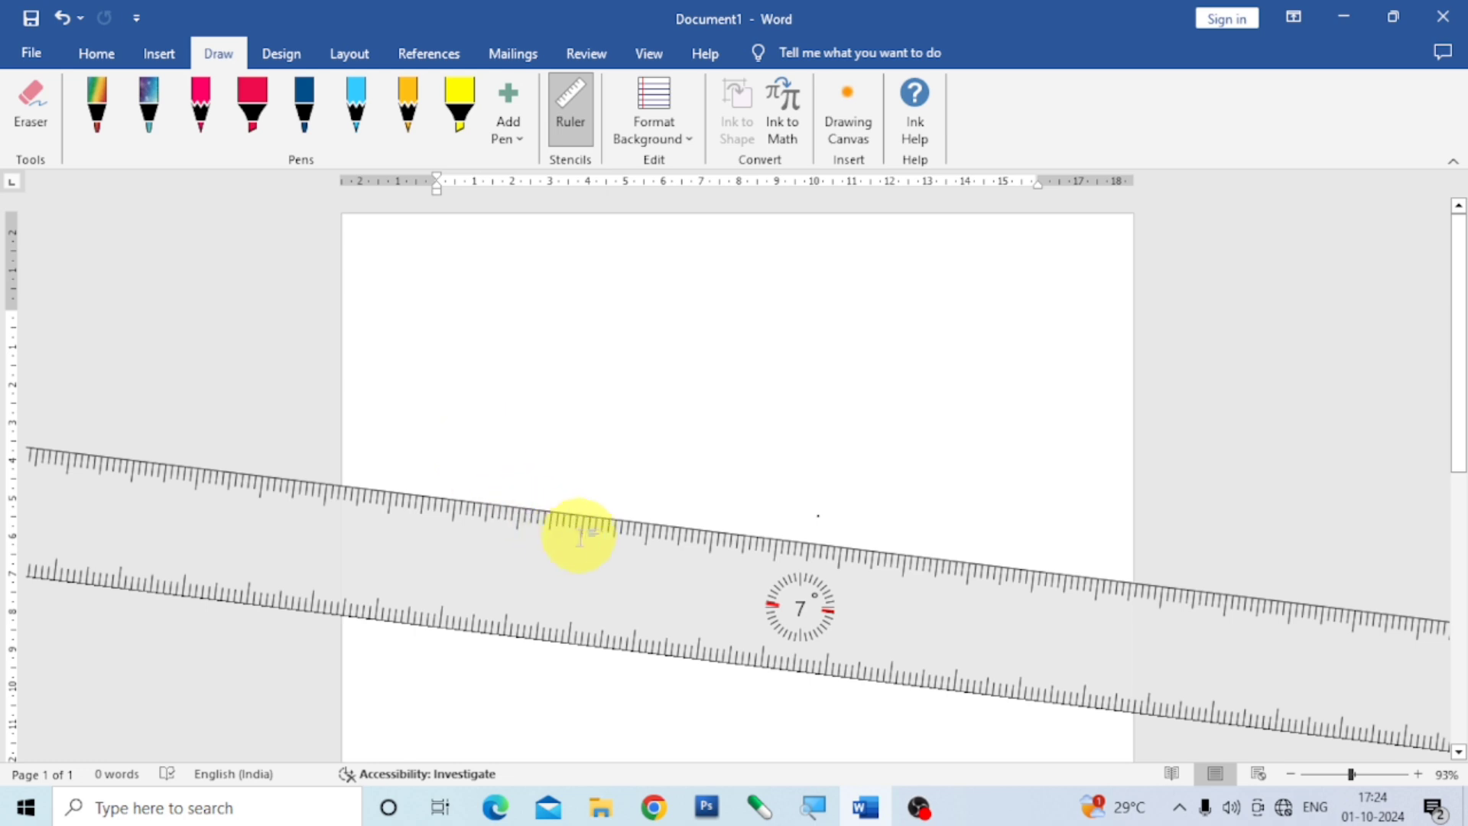
scroll(587, 530, down, 2)
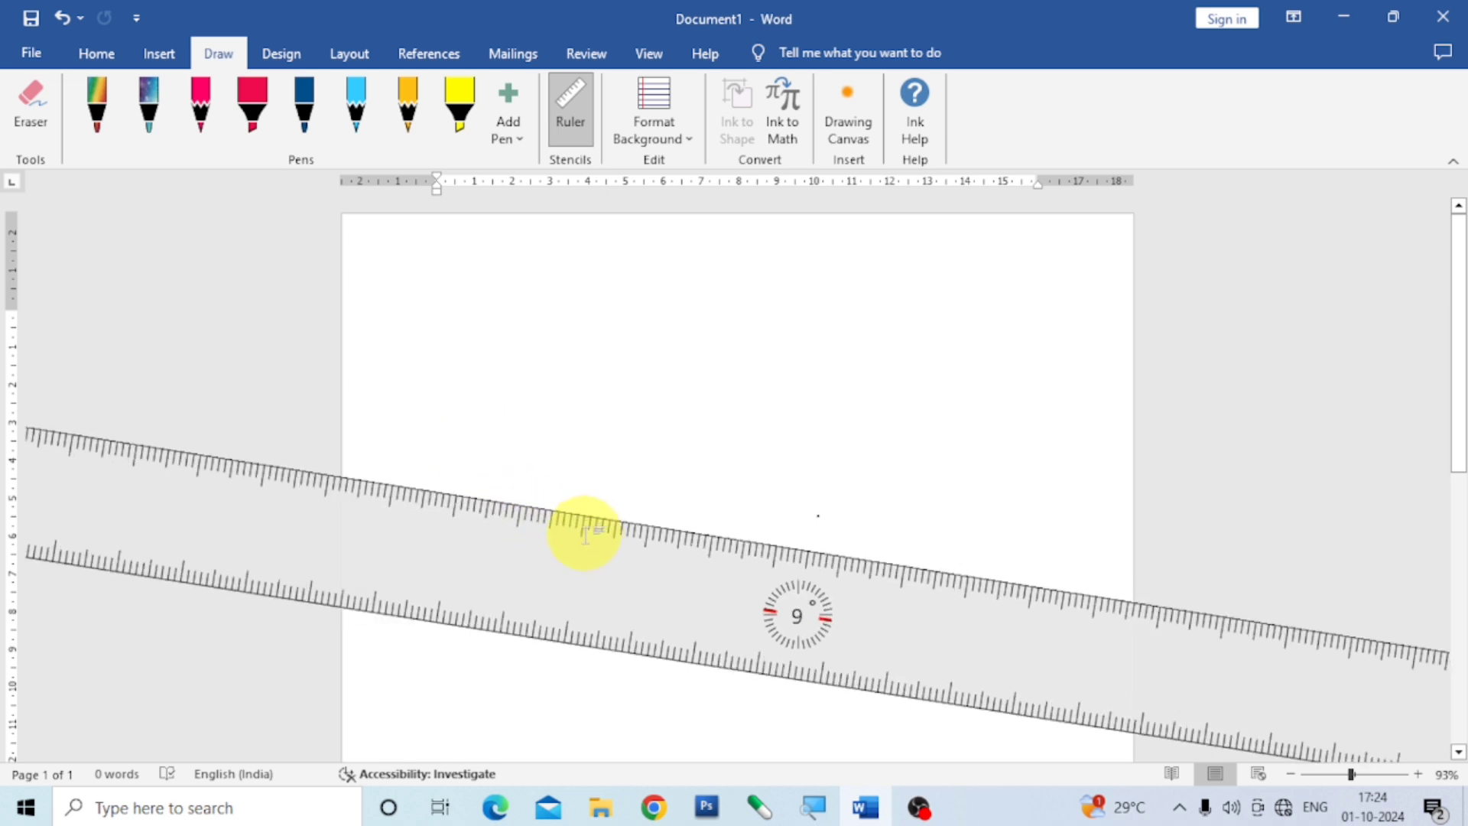
scroll(576, 531, down, 19)
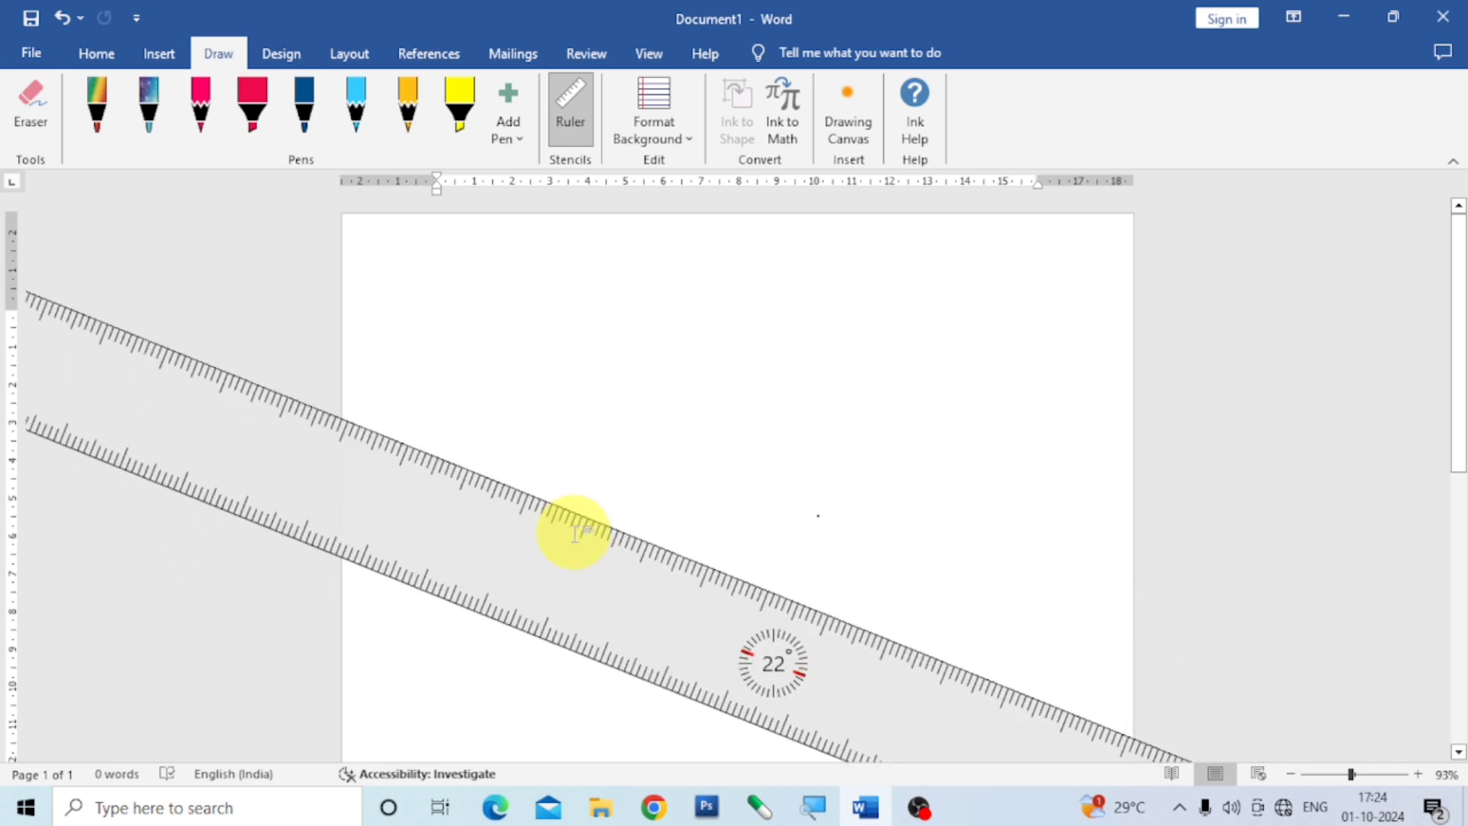
drag(576, 565, 540, 374)
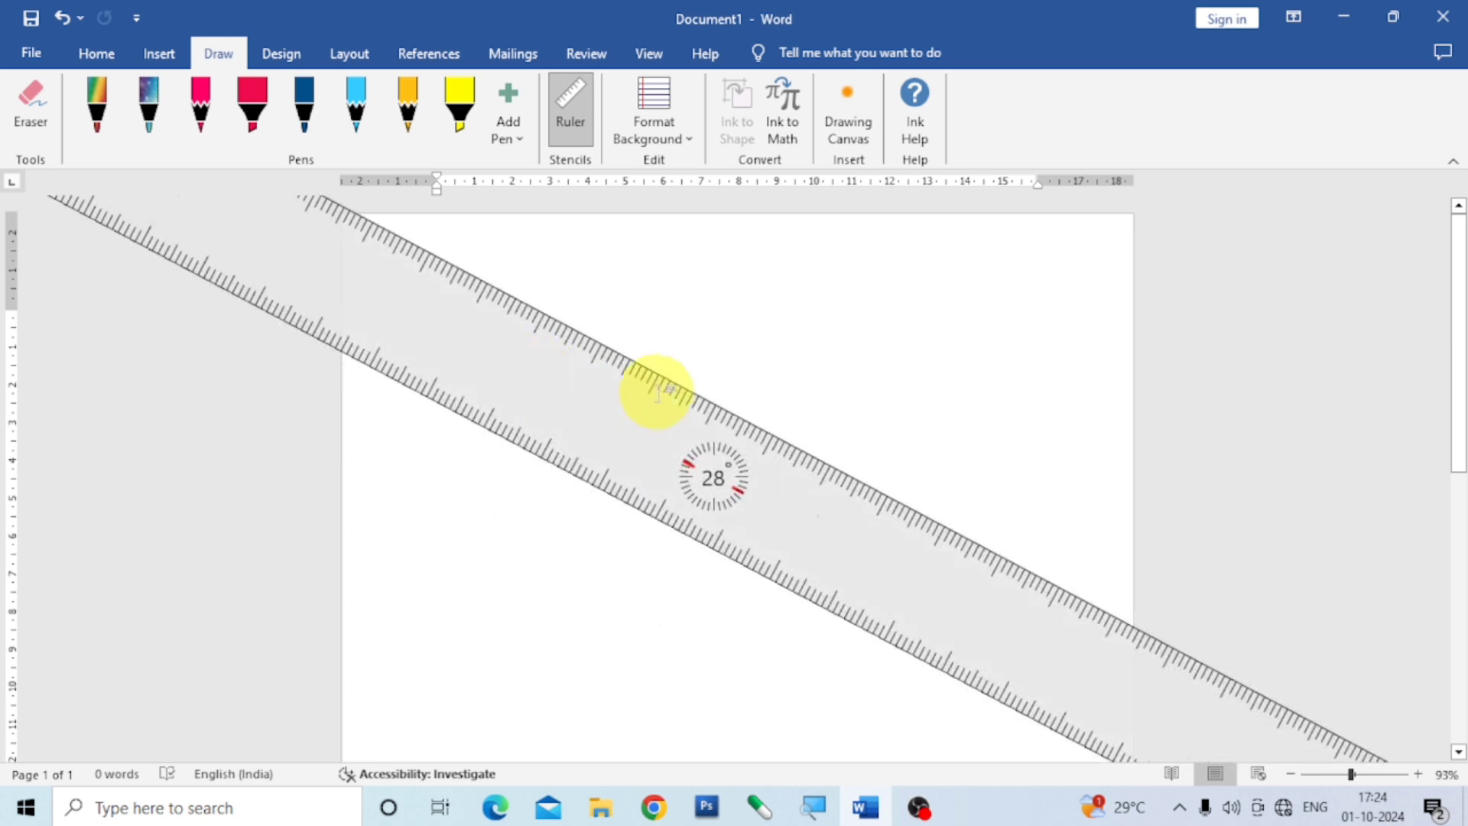
Rotate the ruler to exactly 90° and align it along the page's left edge.
scroll(663, 413, down, 1)
scroll(750, 541, down, 16)
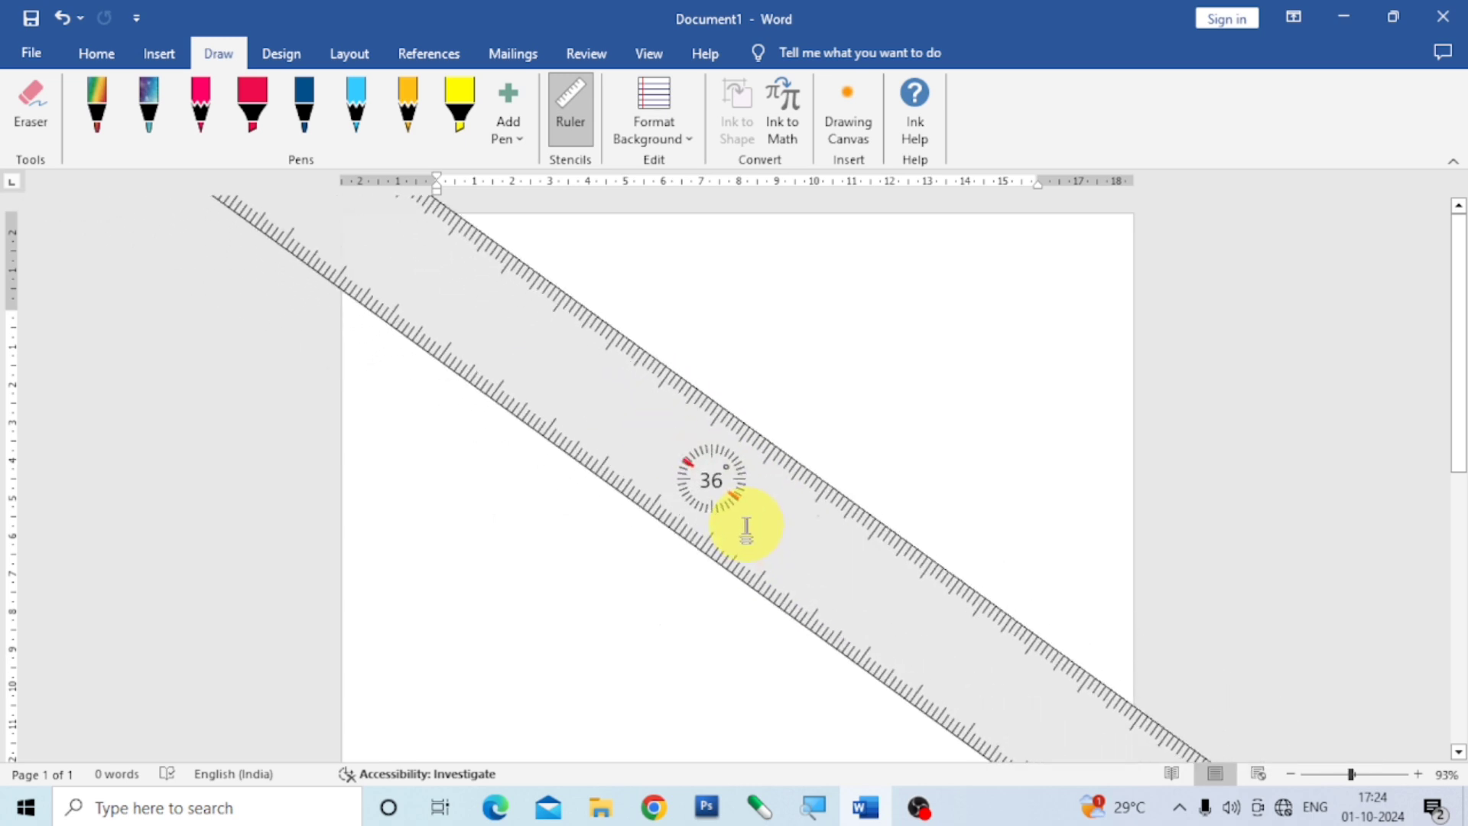
scroll(734, 496, down, 20)
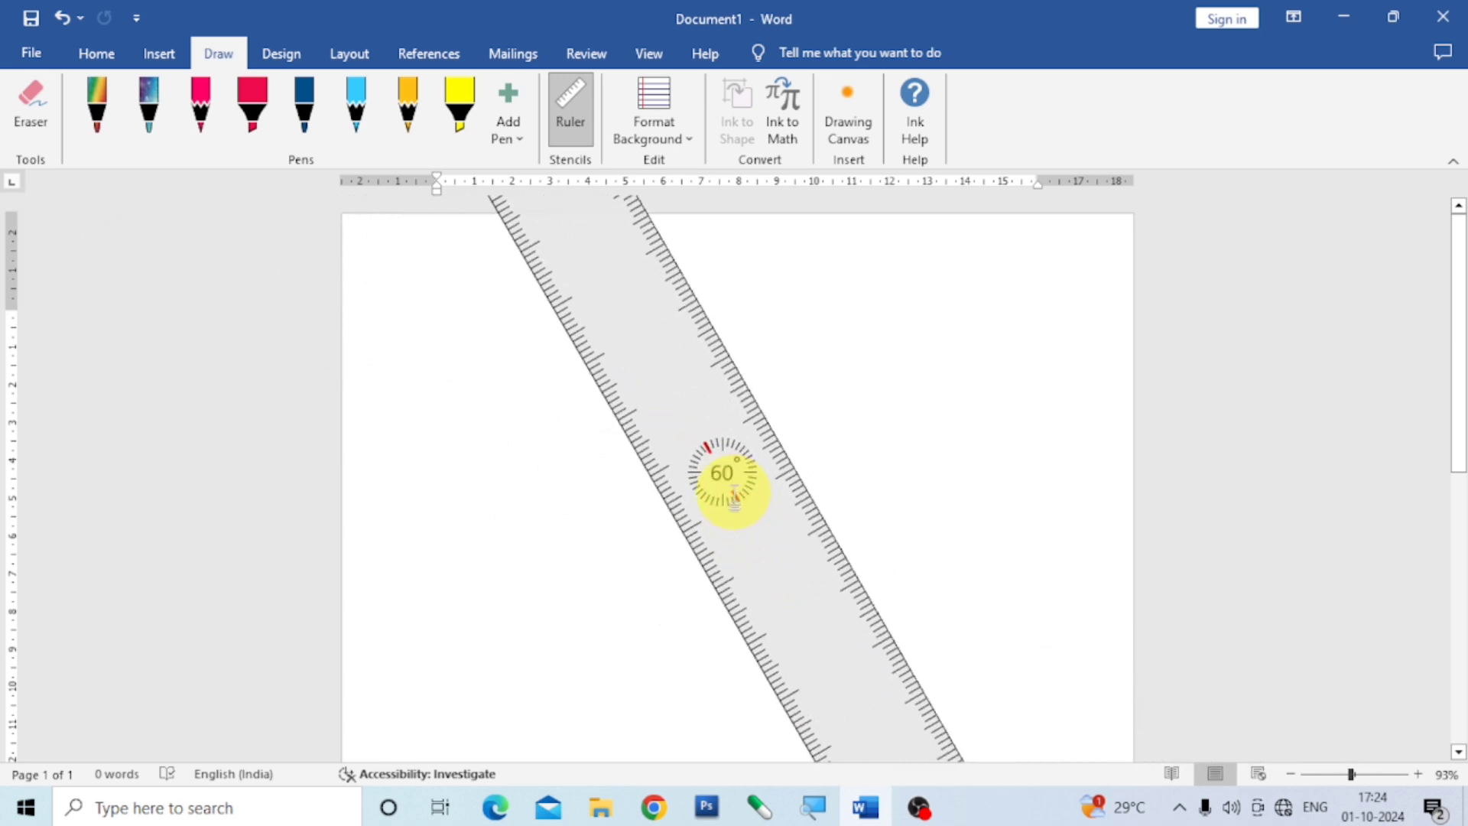
scroll(734, 495, down, 18)
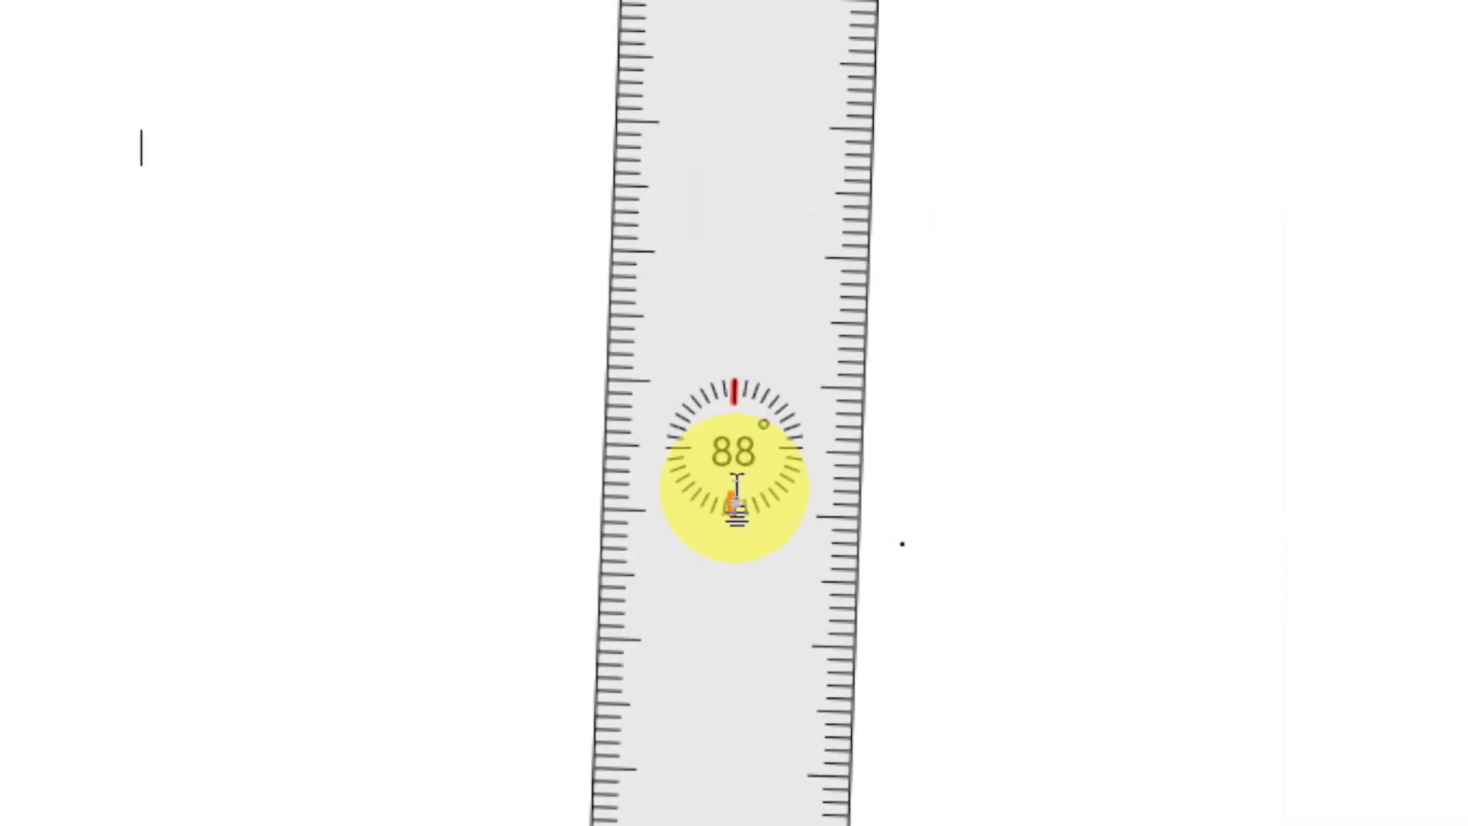
scroll(736, 497, up, 8)
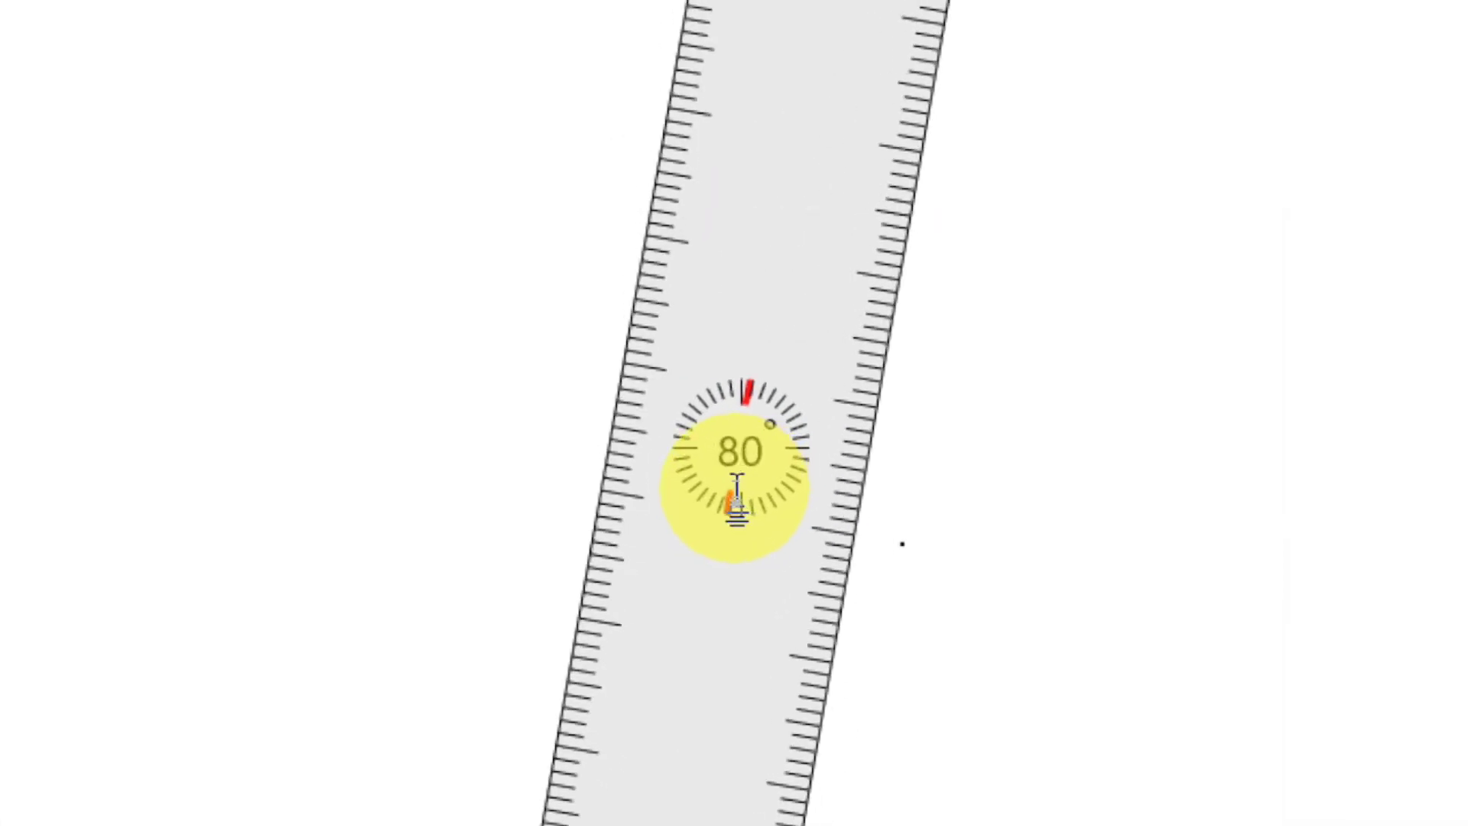
scroll(737, 497, up, 8)
scroll(736, 497, down, 16)
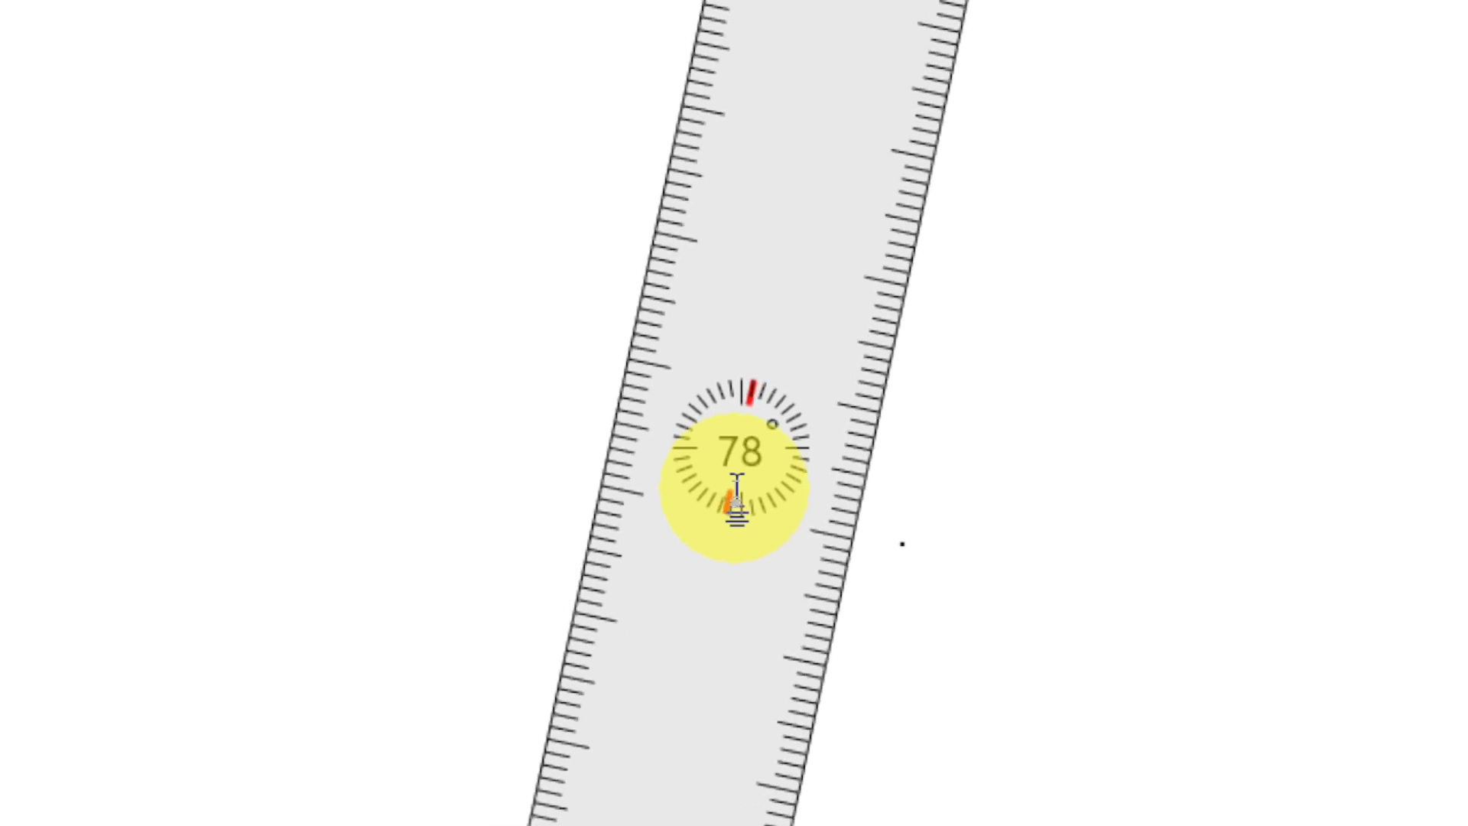
scroll(737, 497, up, 8)
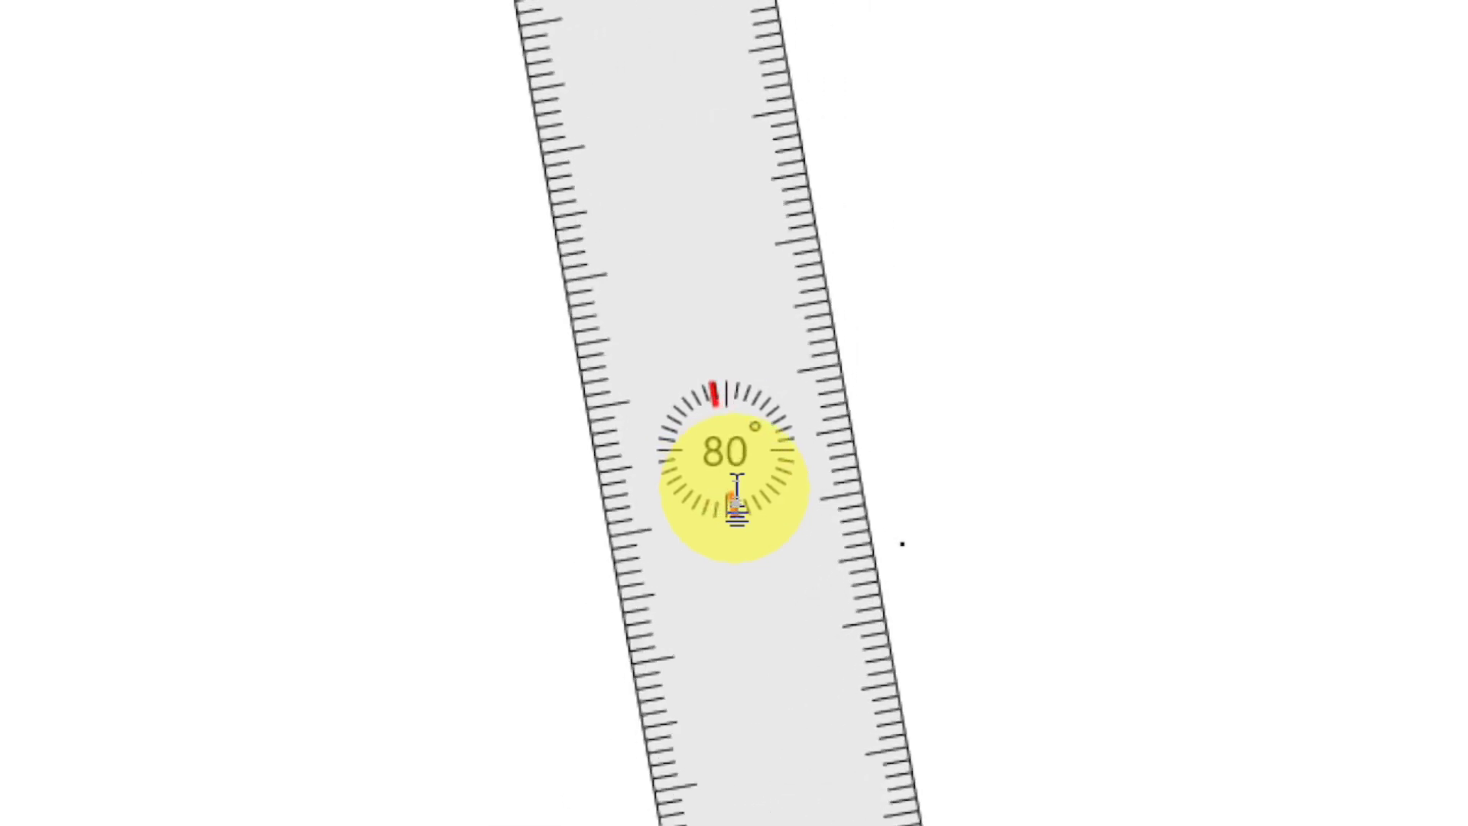
scroll(736, 497, down, 3)
scroll(736, 497, down, 4)
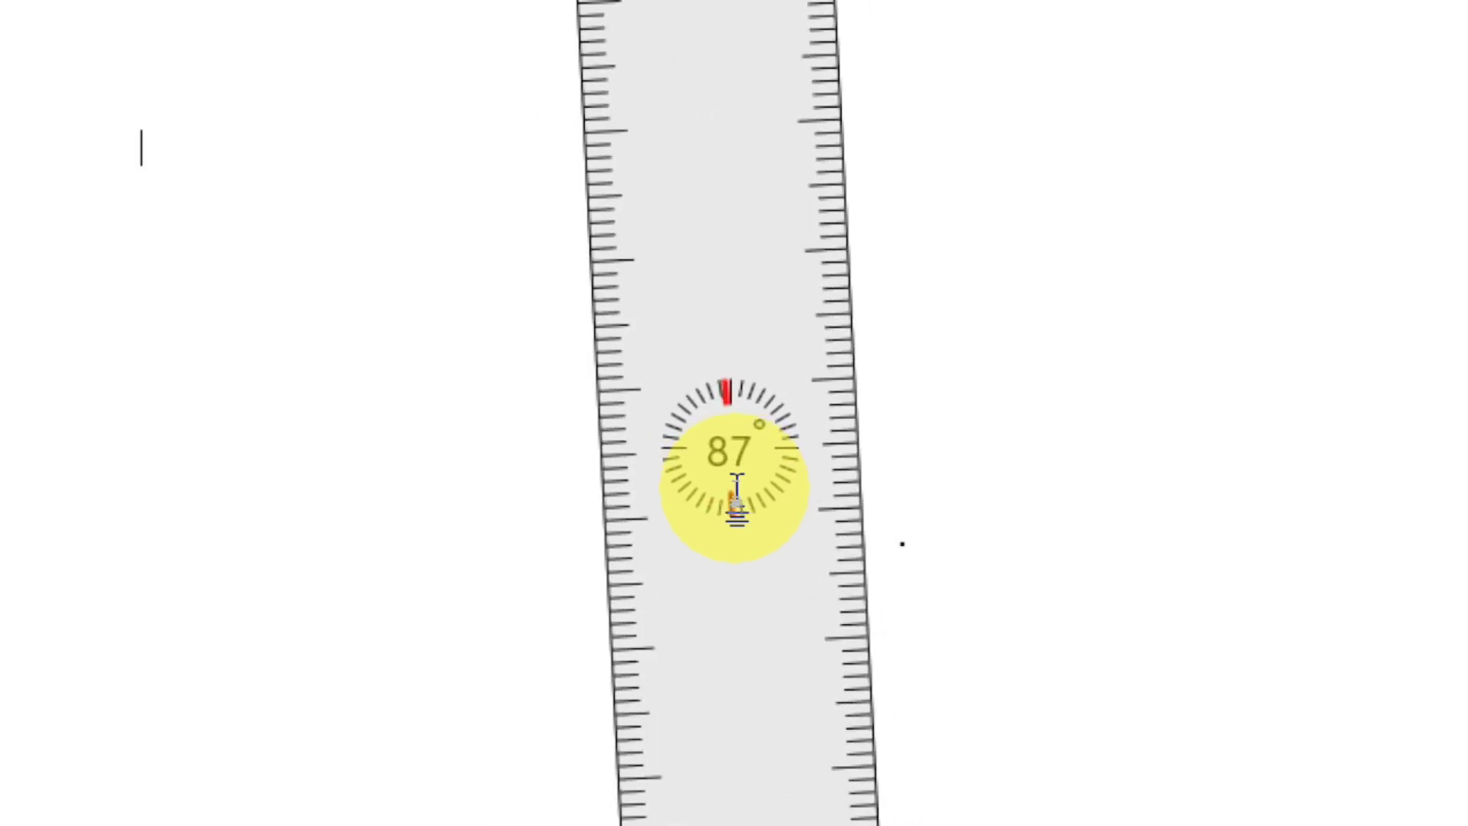
scroll(736, 497, down, 2)
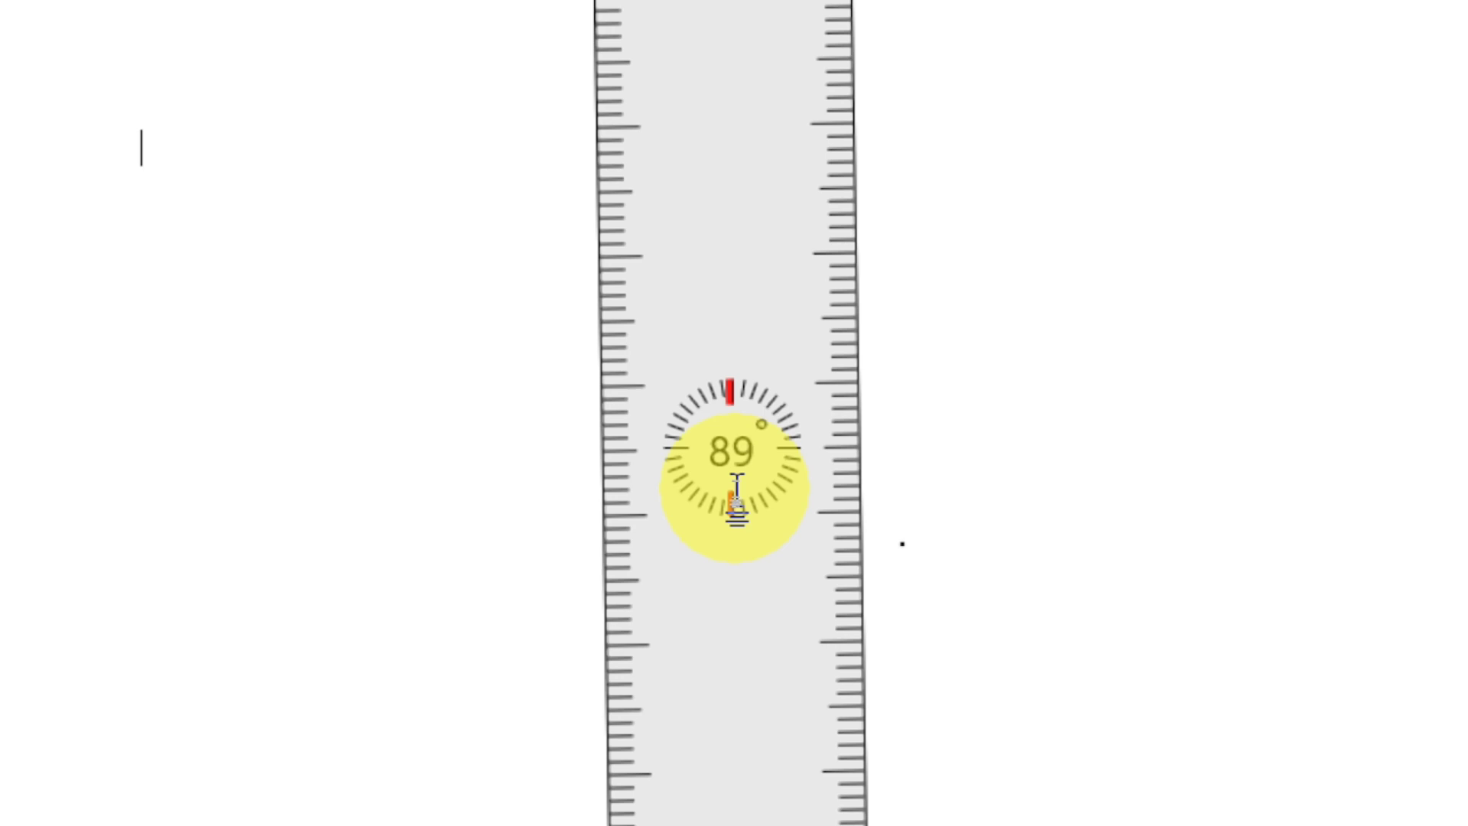
scroll(736, 497, down, 1)
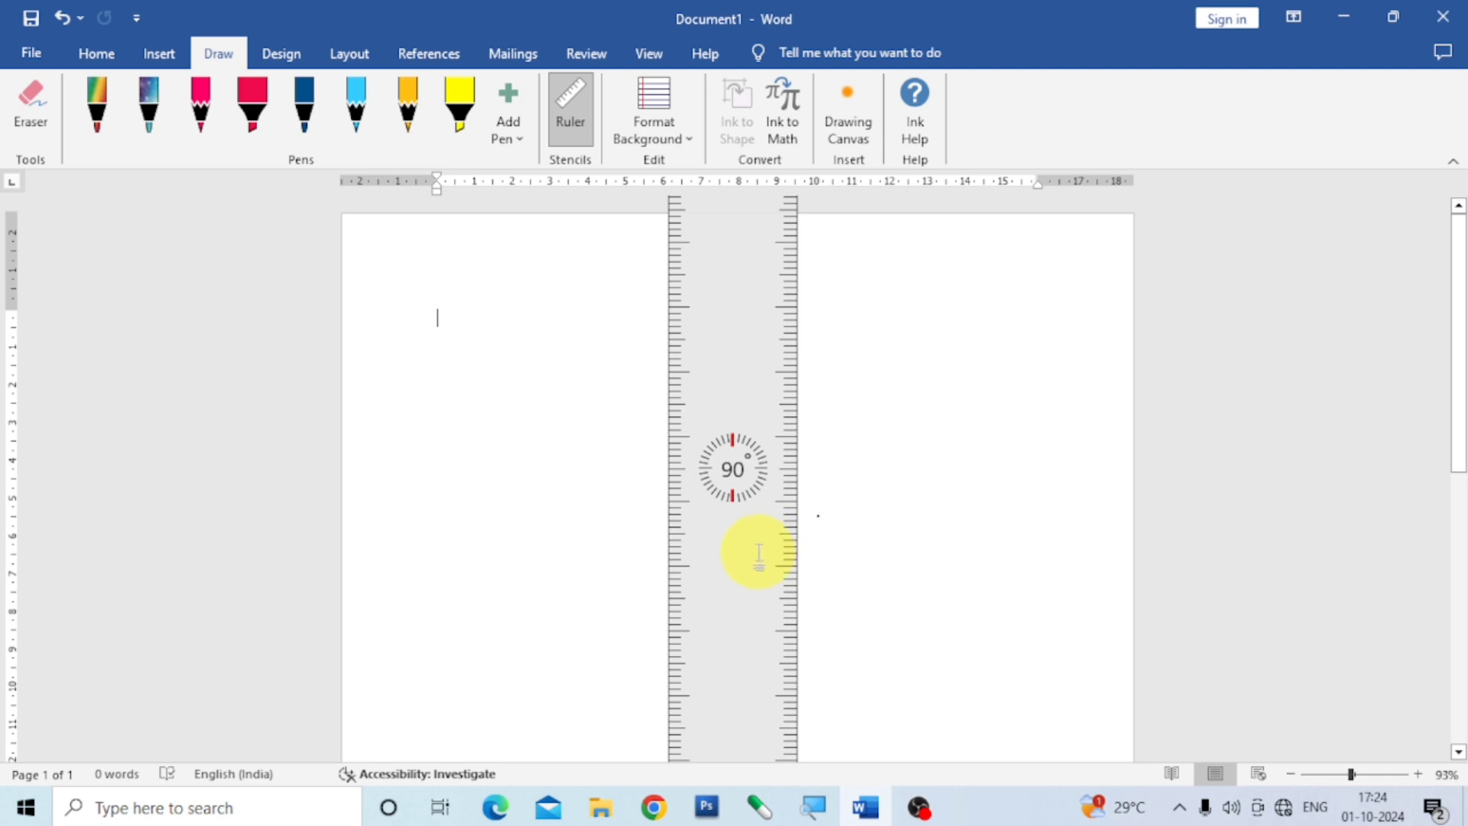
drag(760, 552, 432, 734)
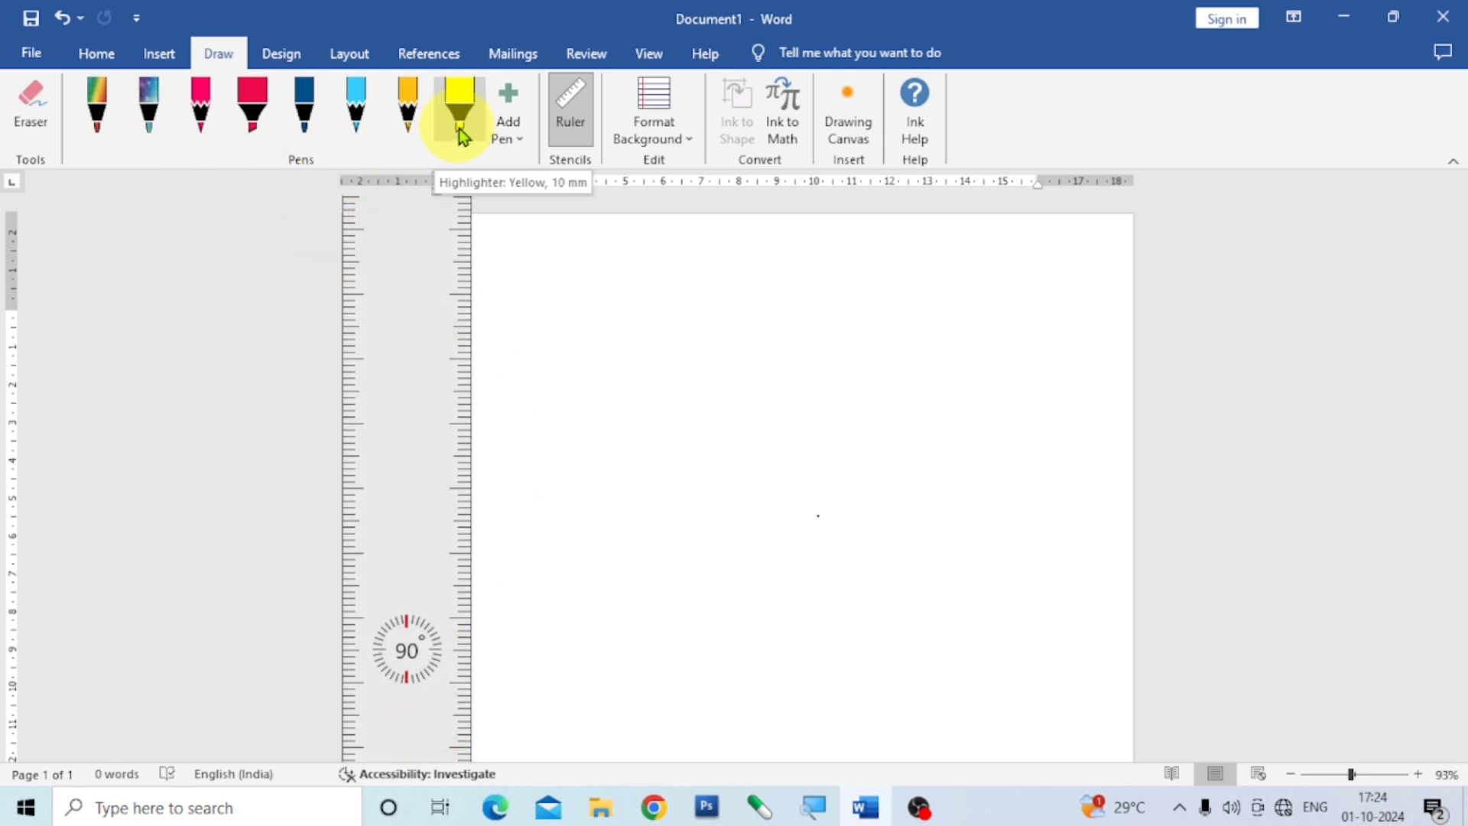
Set the light blue pencil to the largest preset thickness and black, and draw a vertical line along the ruler's inner edge down the page.
click(361, 126)
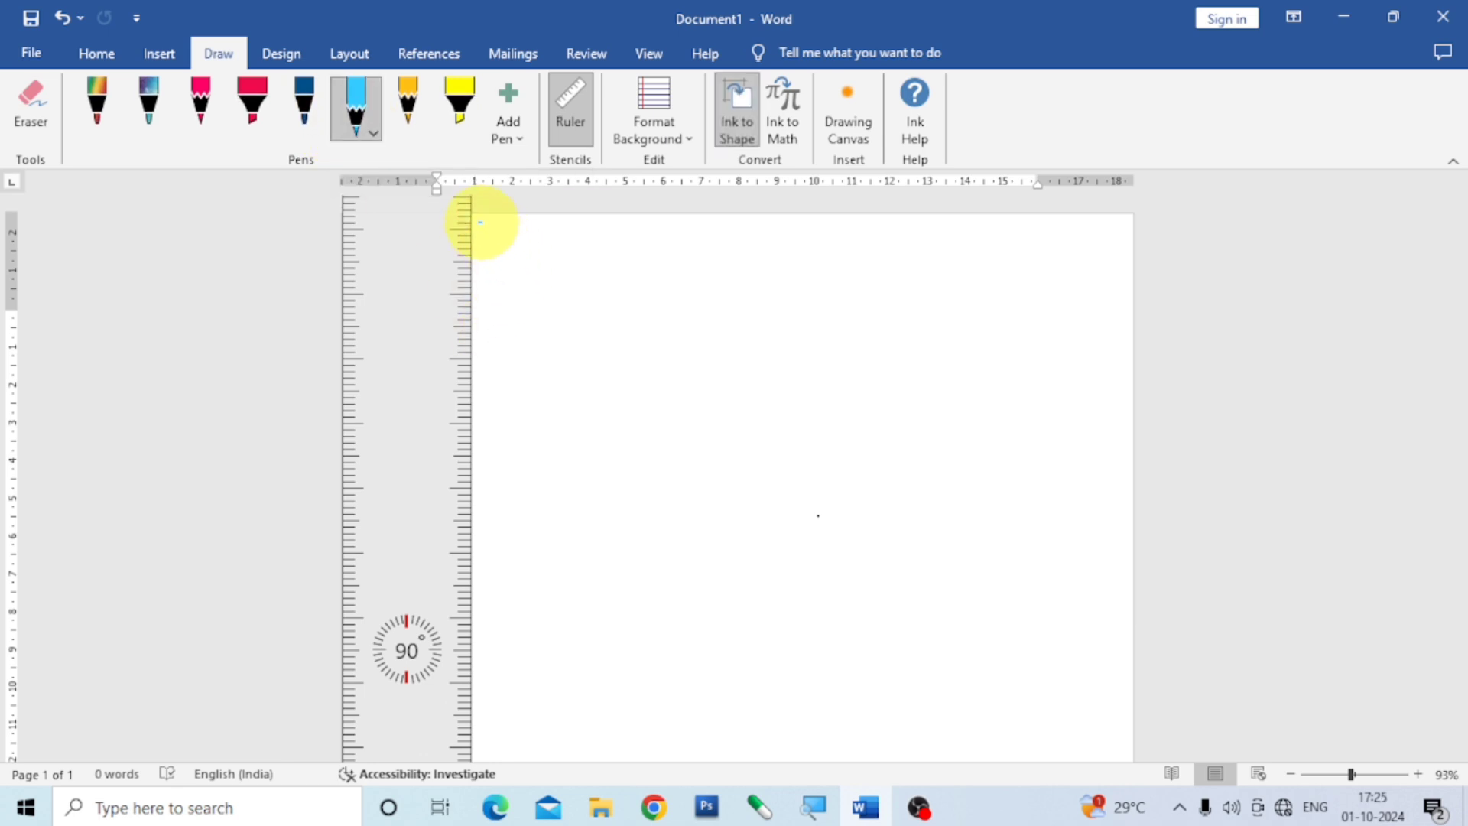
click(372, 138)
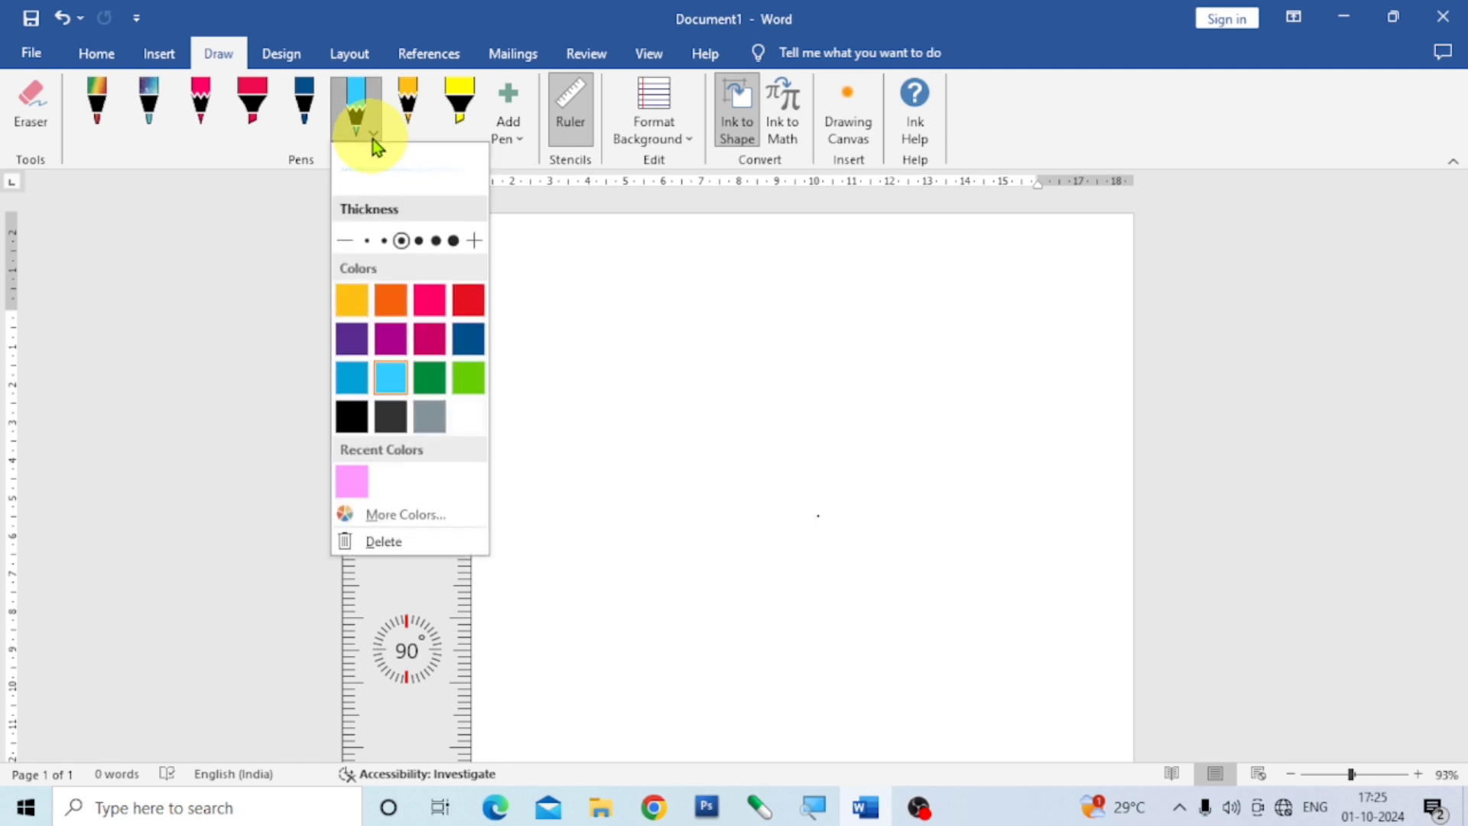
click(453, 239)
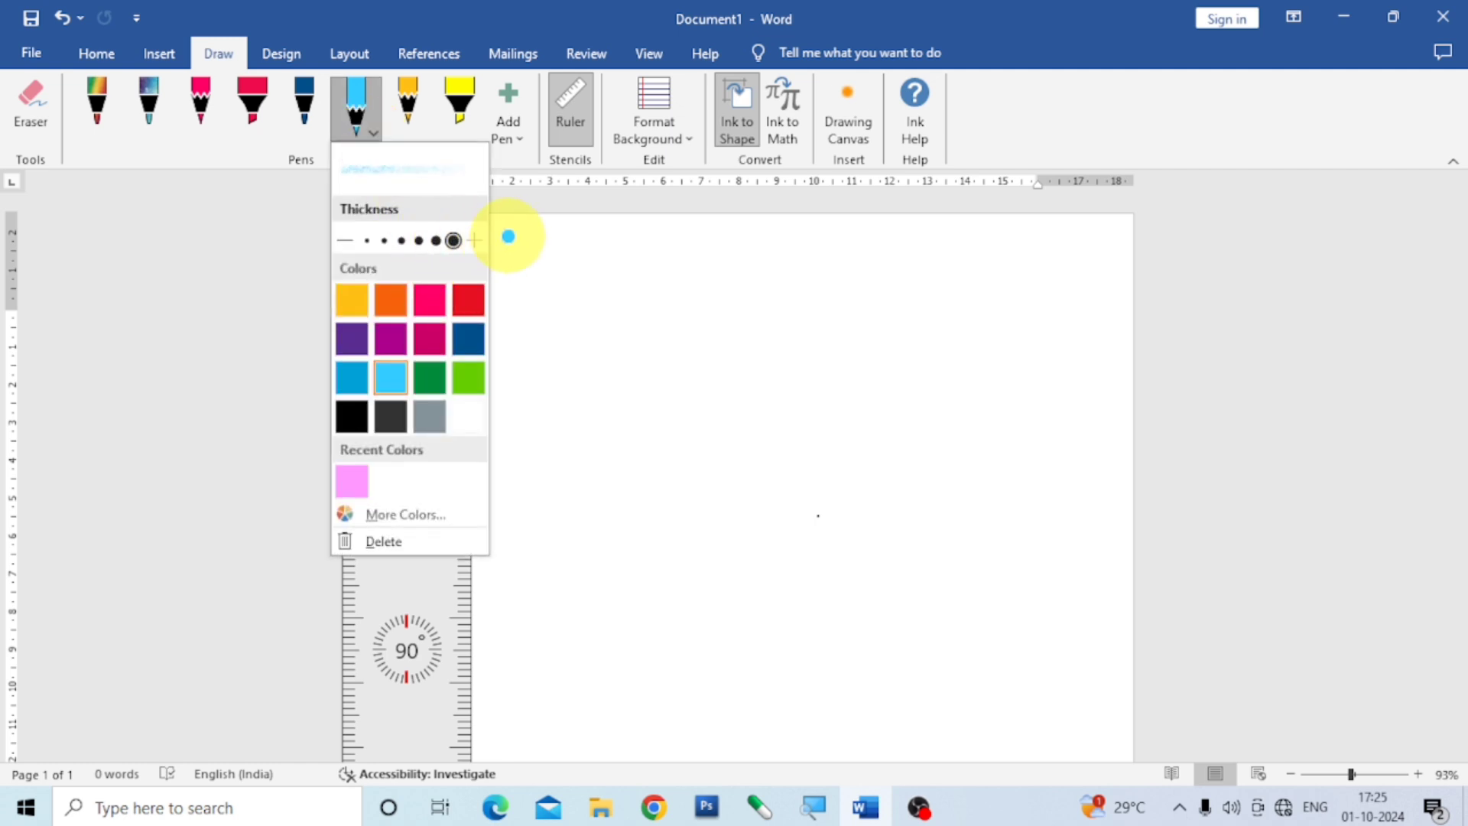
click(353, 417)
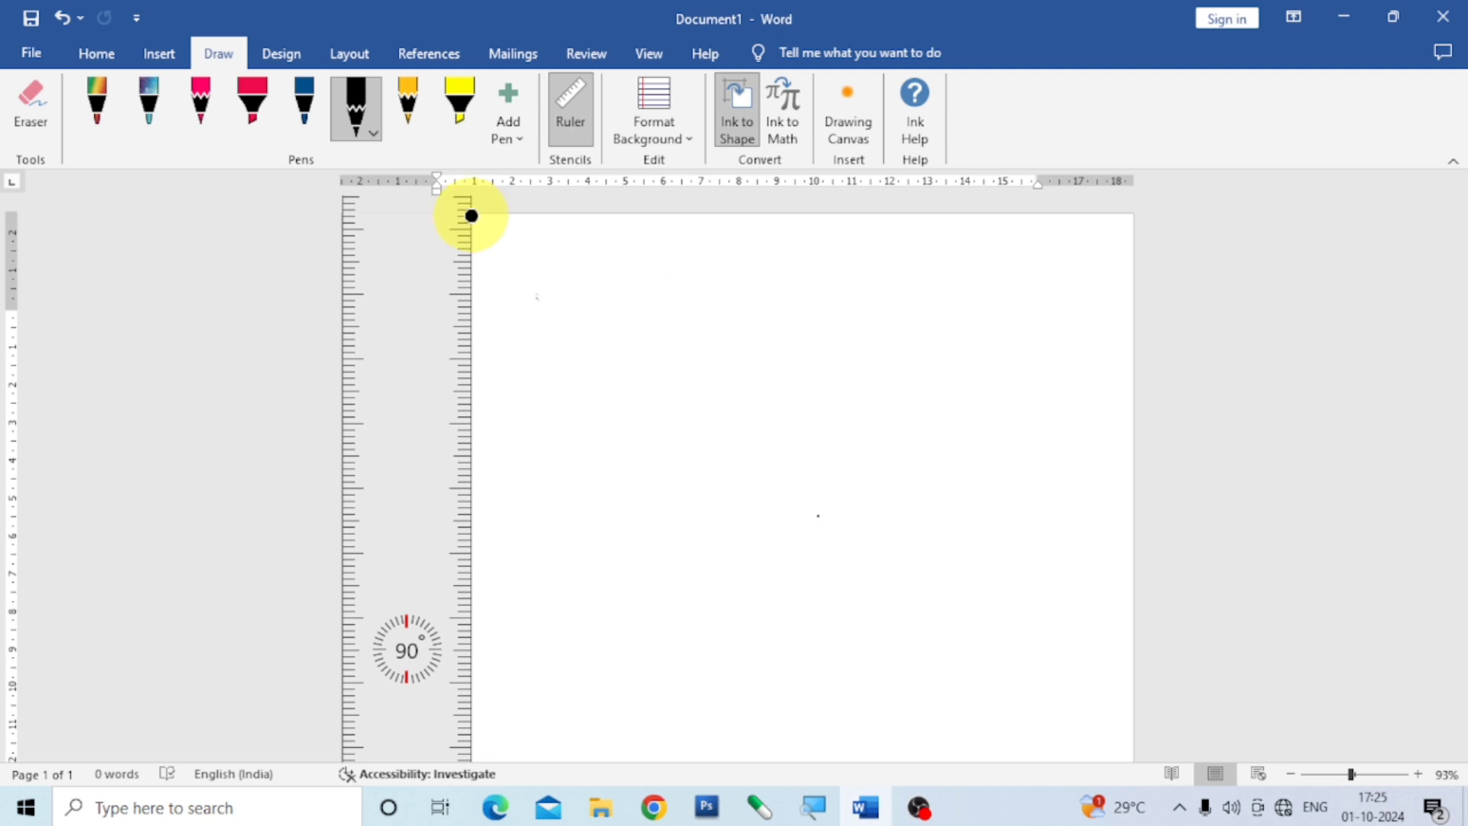
drag(474, 203, 397, 819)
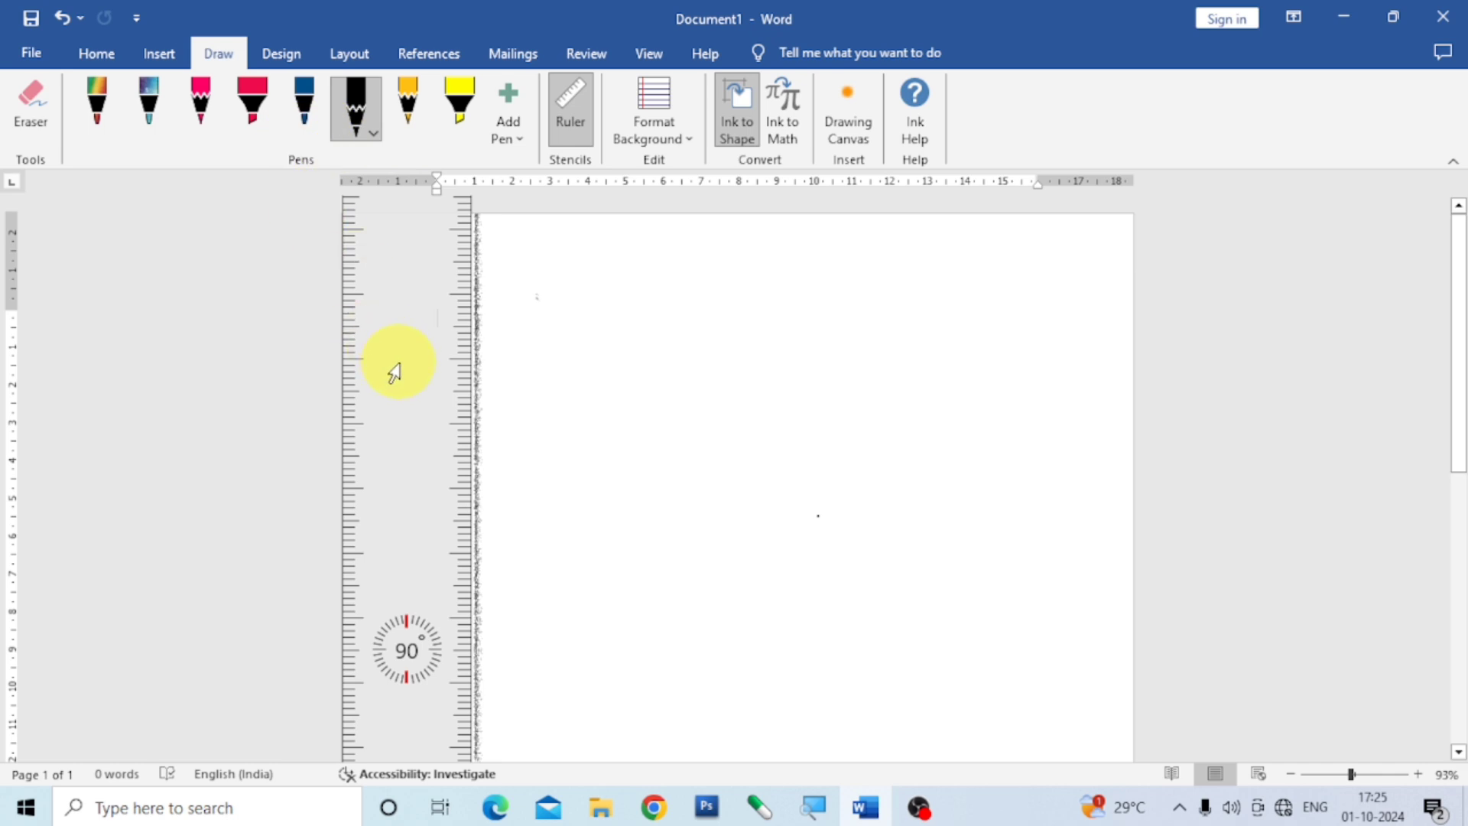
Recolor the rainbow pen black and draw a vertical line along the ruler's inner edge at both the right and left page edges.
drag(394, 378, 1059, 428)
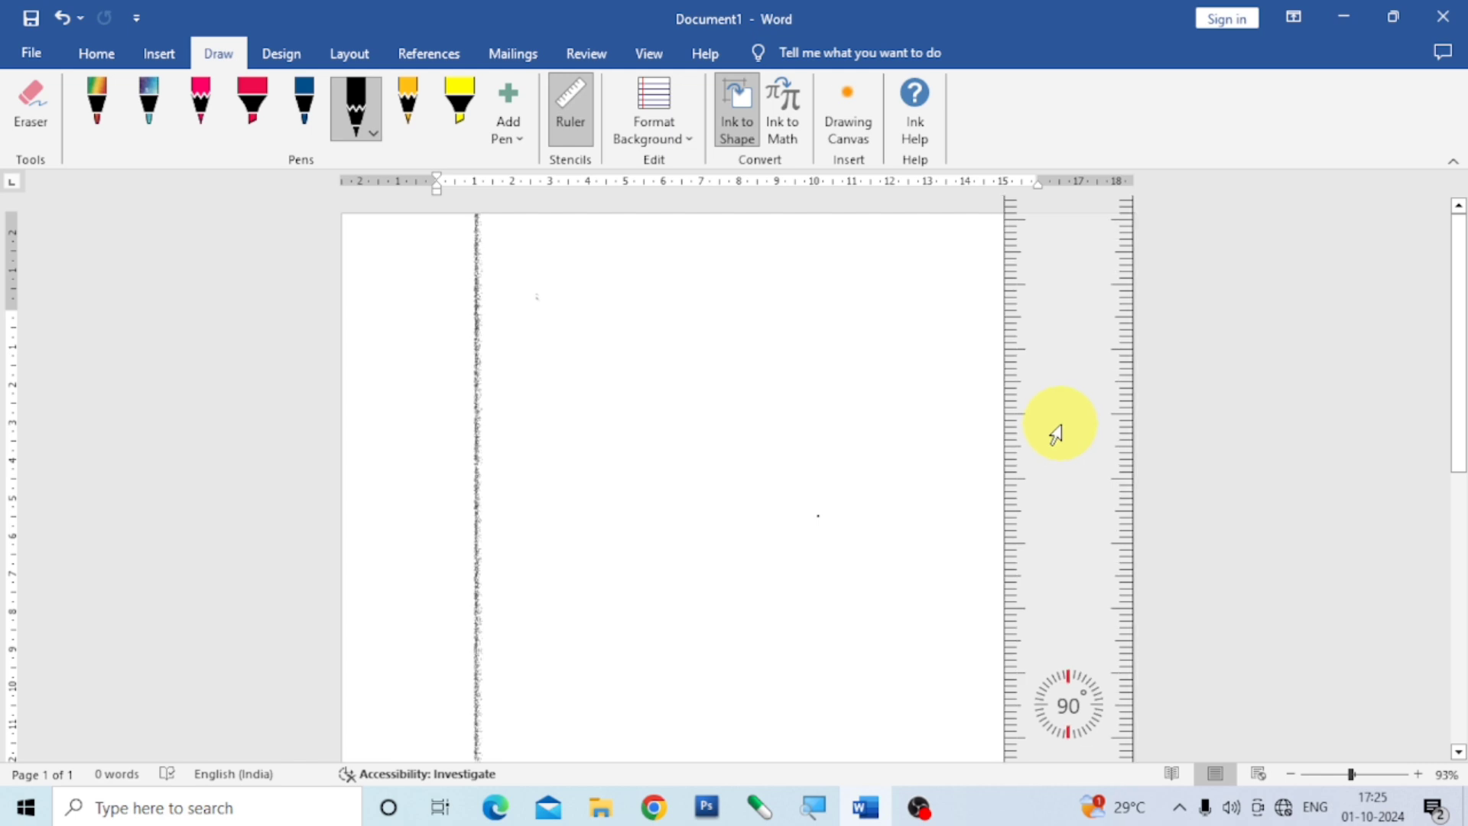
click(100, 127)
click(114, 136)
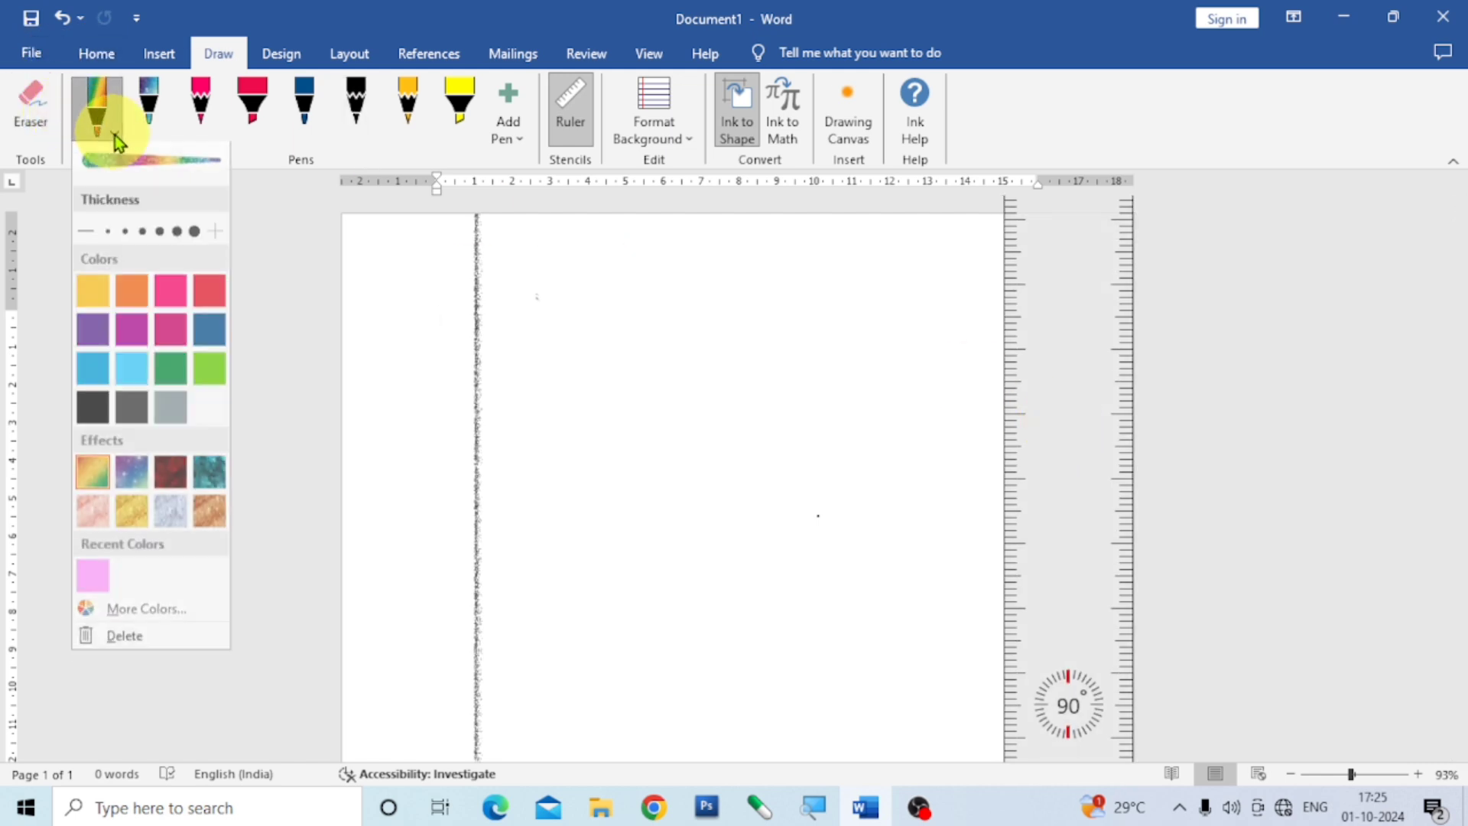
click(92, 417)
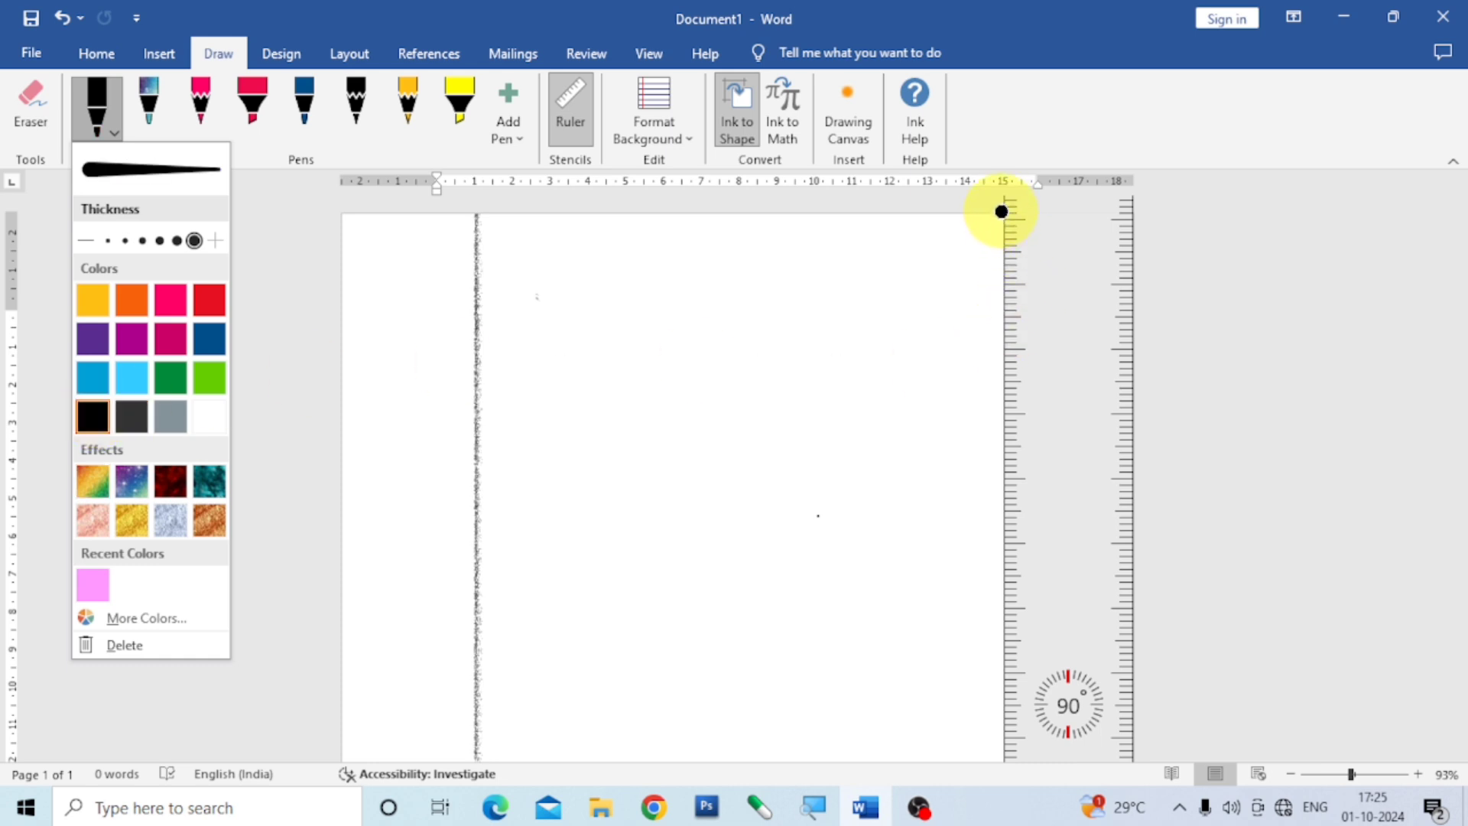
mouse_move(1001, 212)
mouse_down()
mouse_move(1016, 533)
mouse_move(994, 823)
mouse_up()
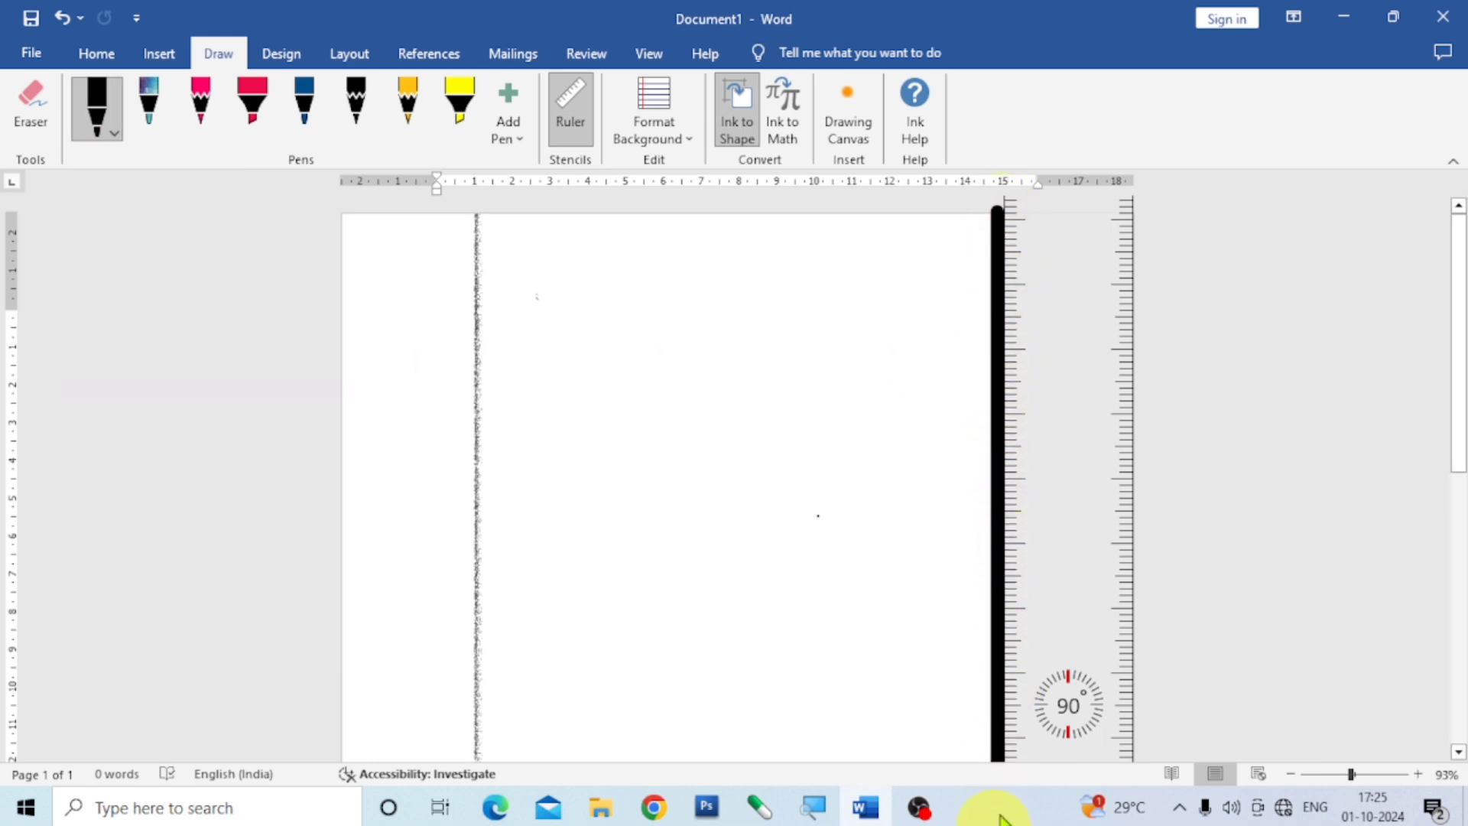
drag(1101, 410, 438, 374)
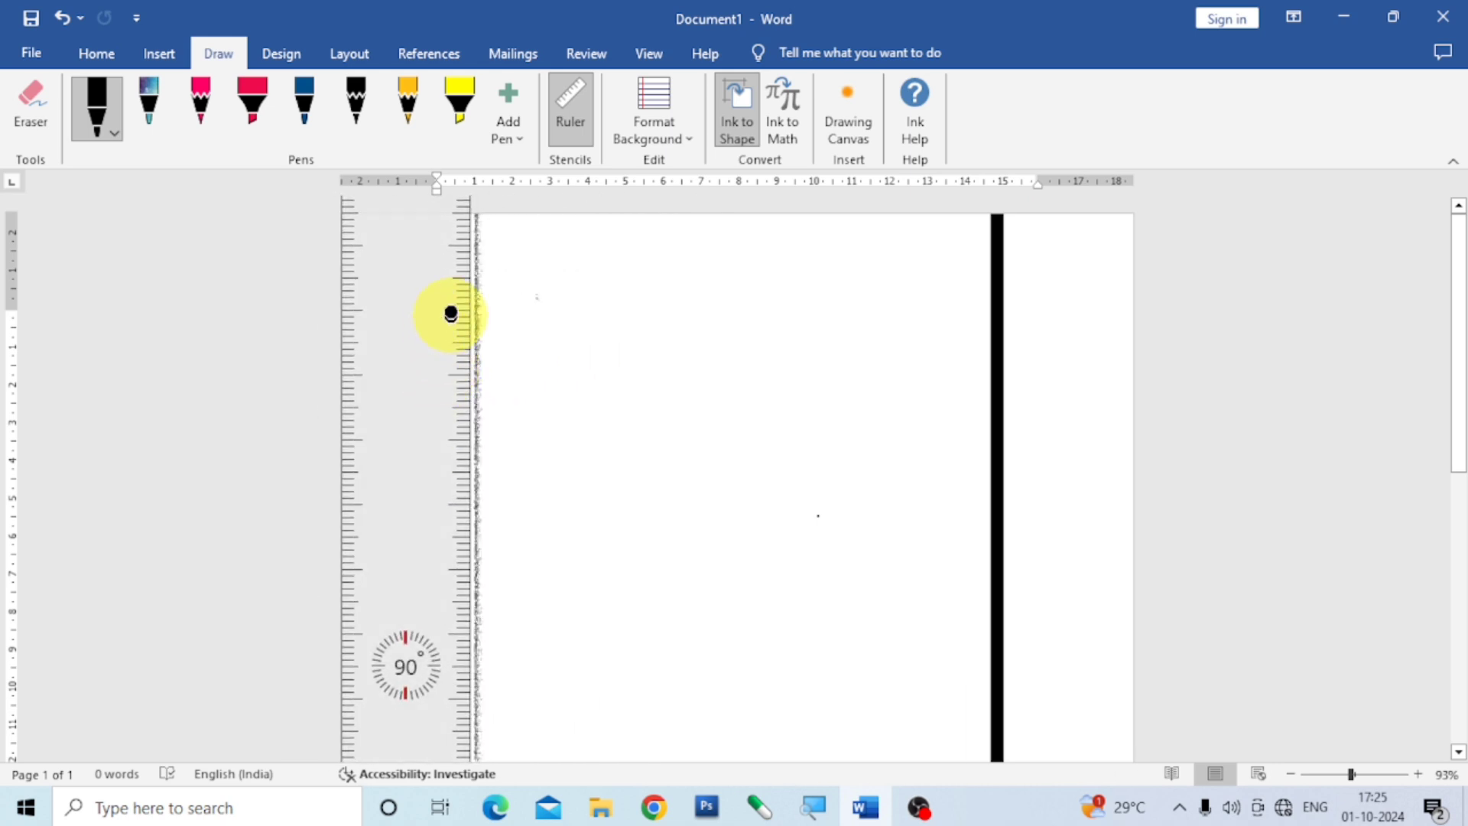
drag(471, 217, 449, 803)
Rotate the ruler to 0° and lay it horizontally across the upper part of the page.
drag(401, 551, 753, 508)
scroll(756, 501, down, 7)
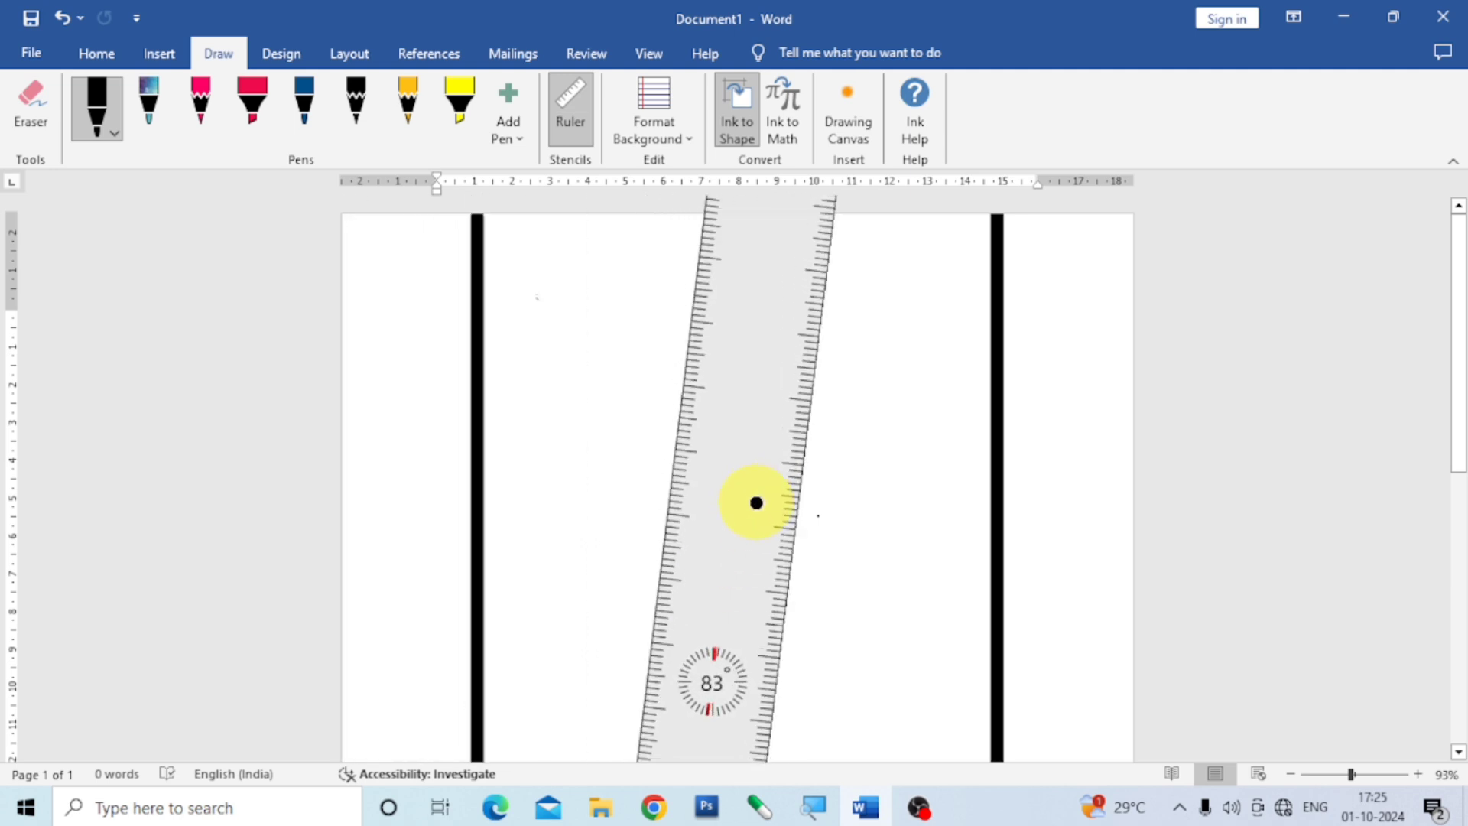
scroll(757, 509, down, 20)
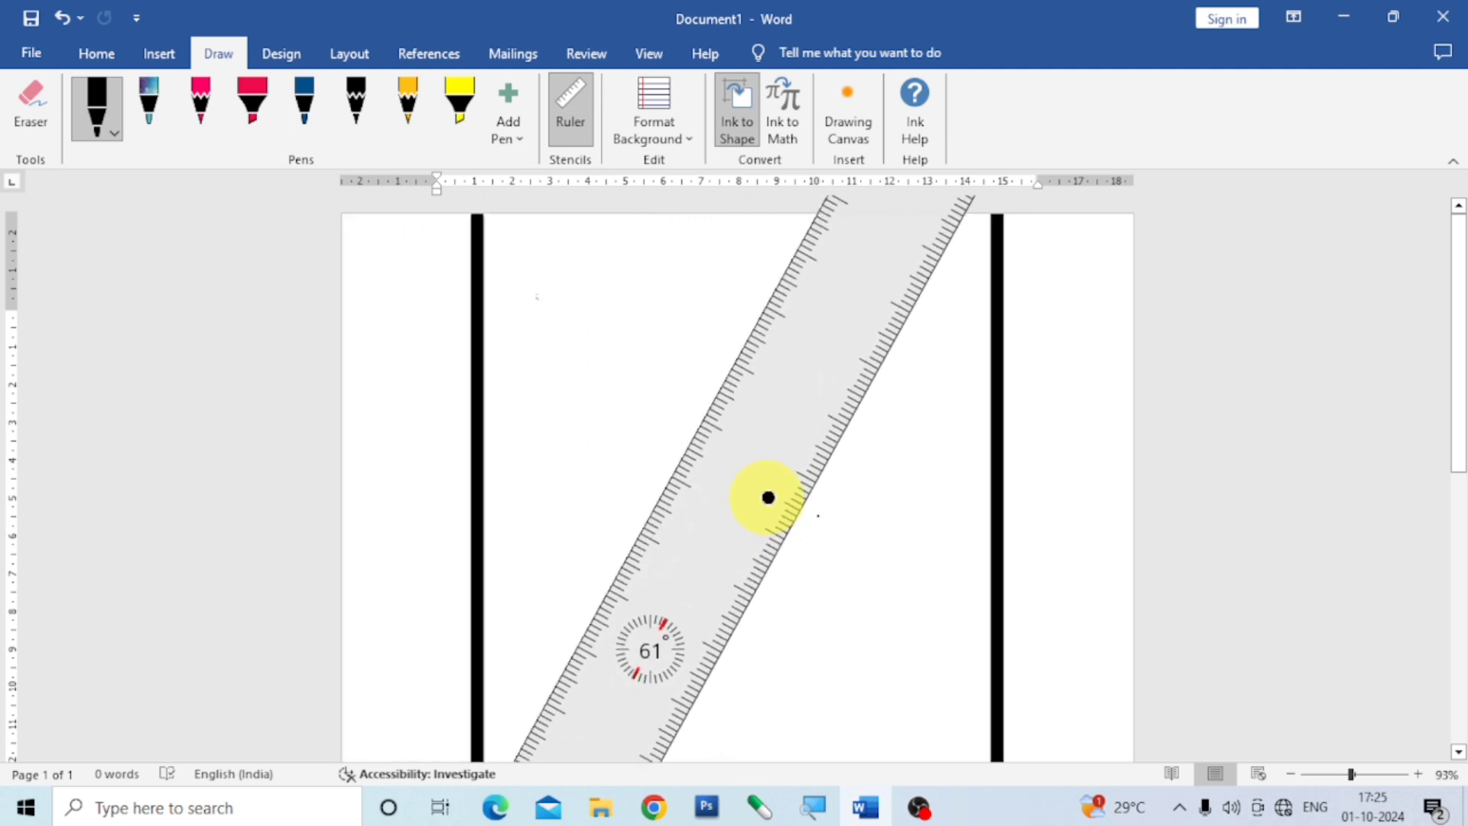
scroll(769, 478, down, 20)
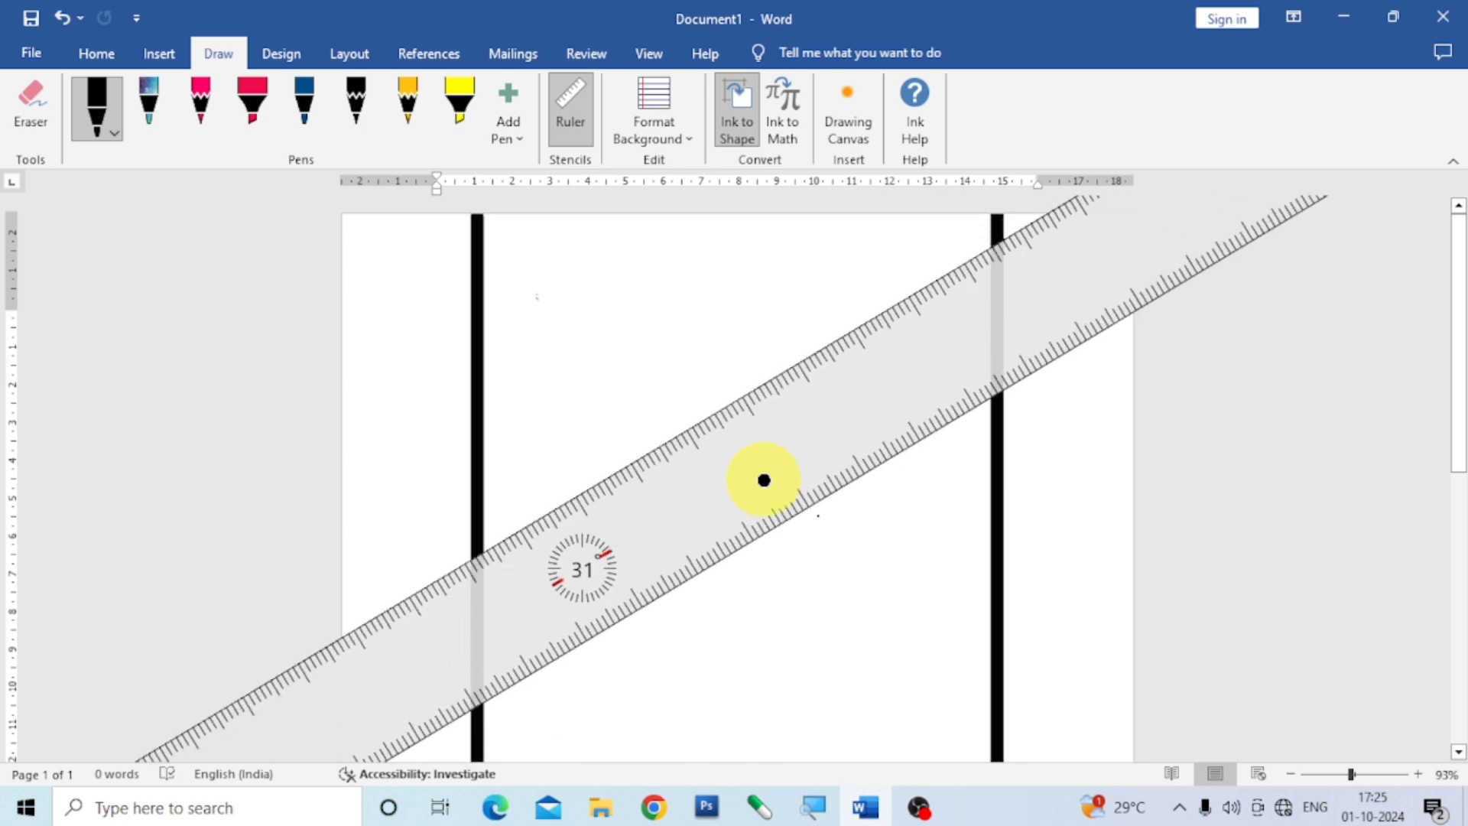
scroll(764, 476, down, 20)
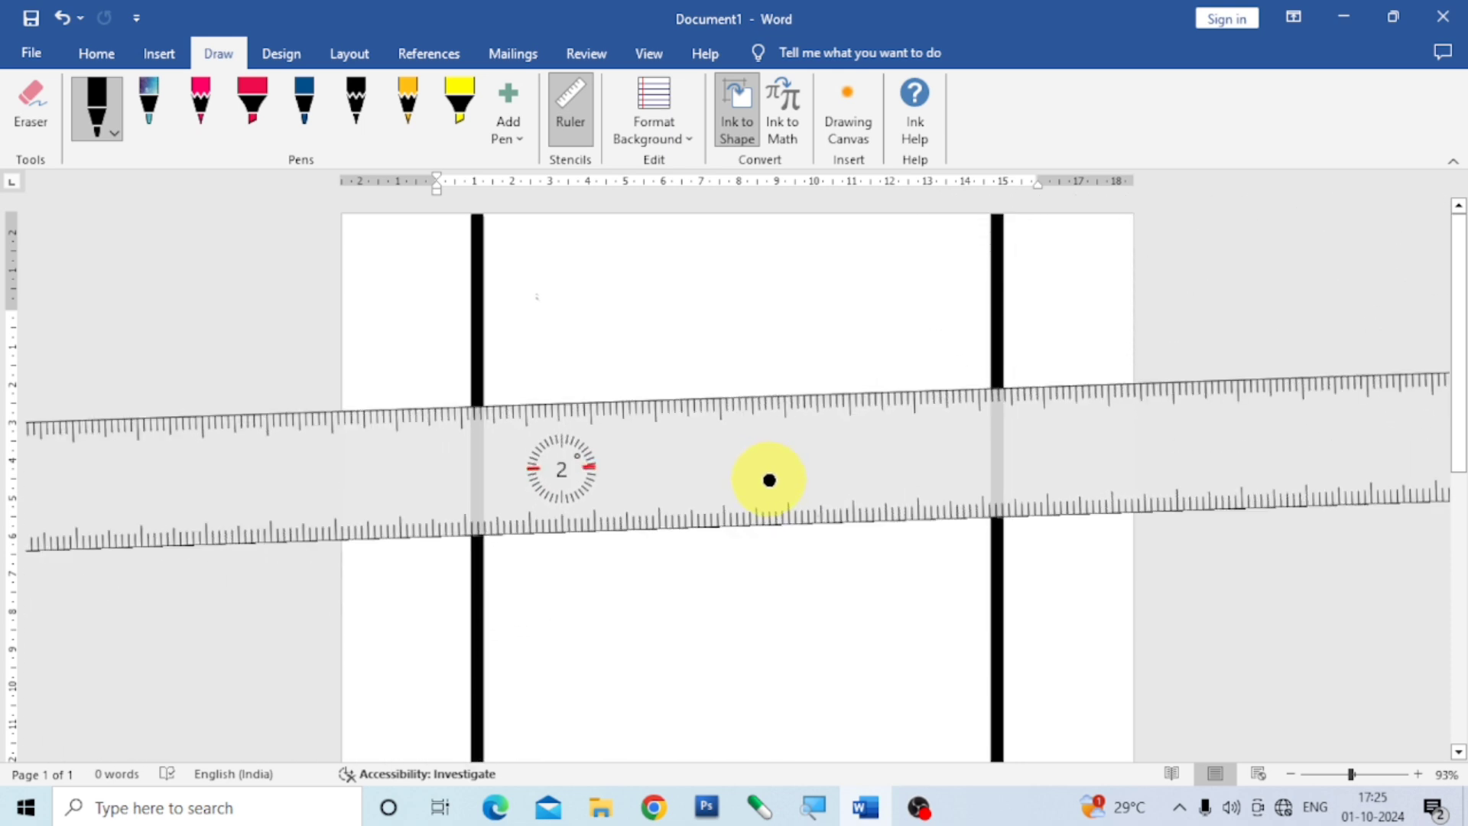
scroll(769, 480, up, 3)
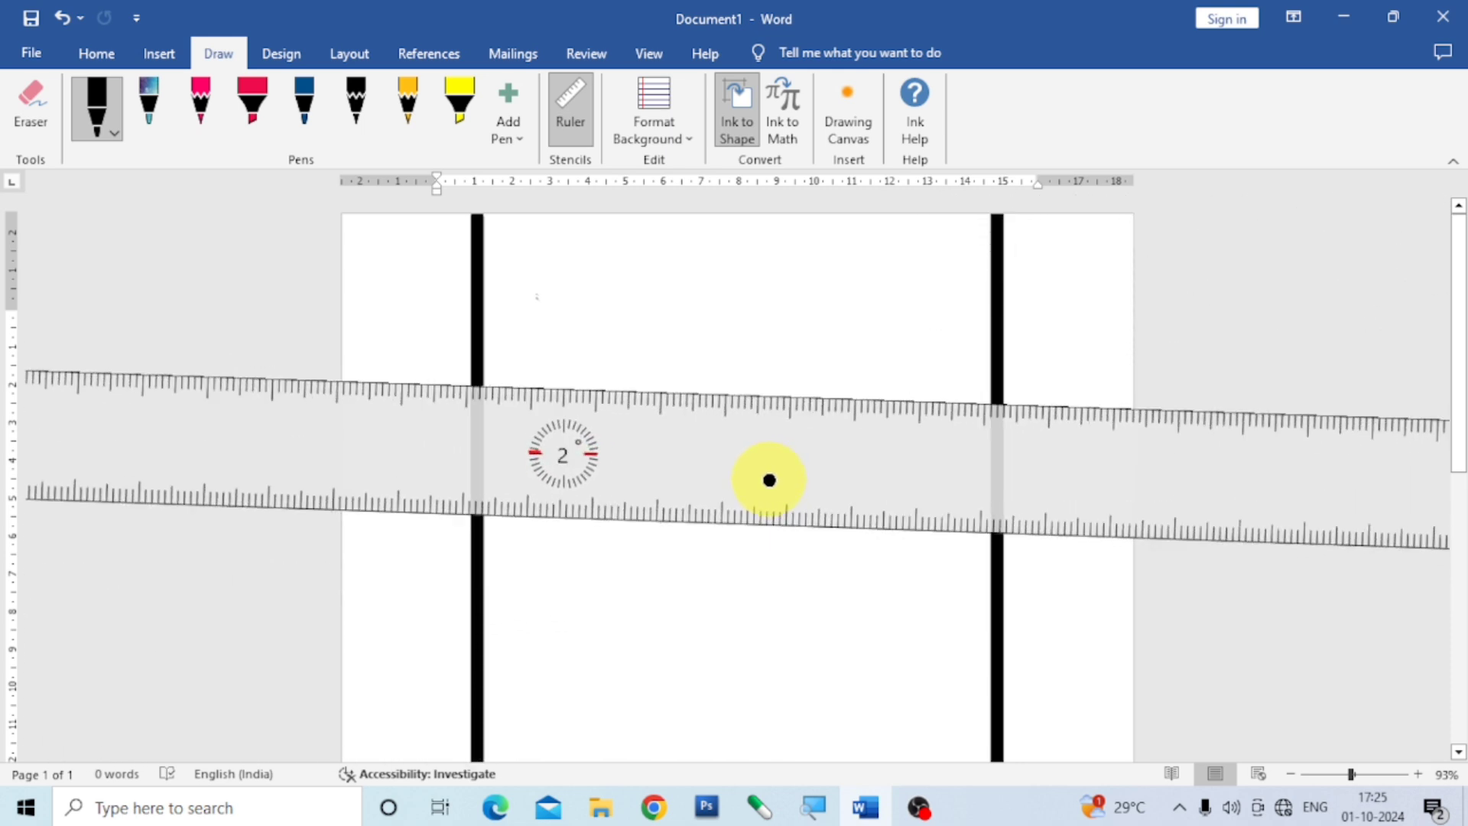
drag(785, 483, 808, 357)
scroll(811, 354, up, 1)
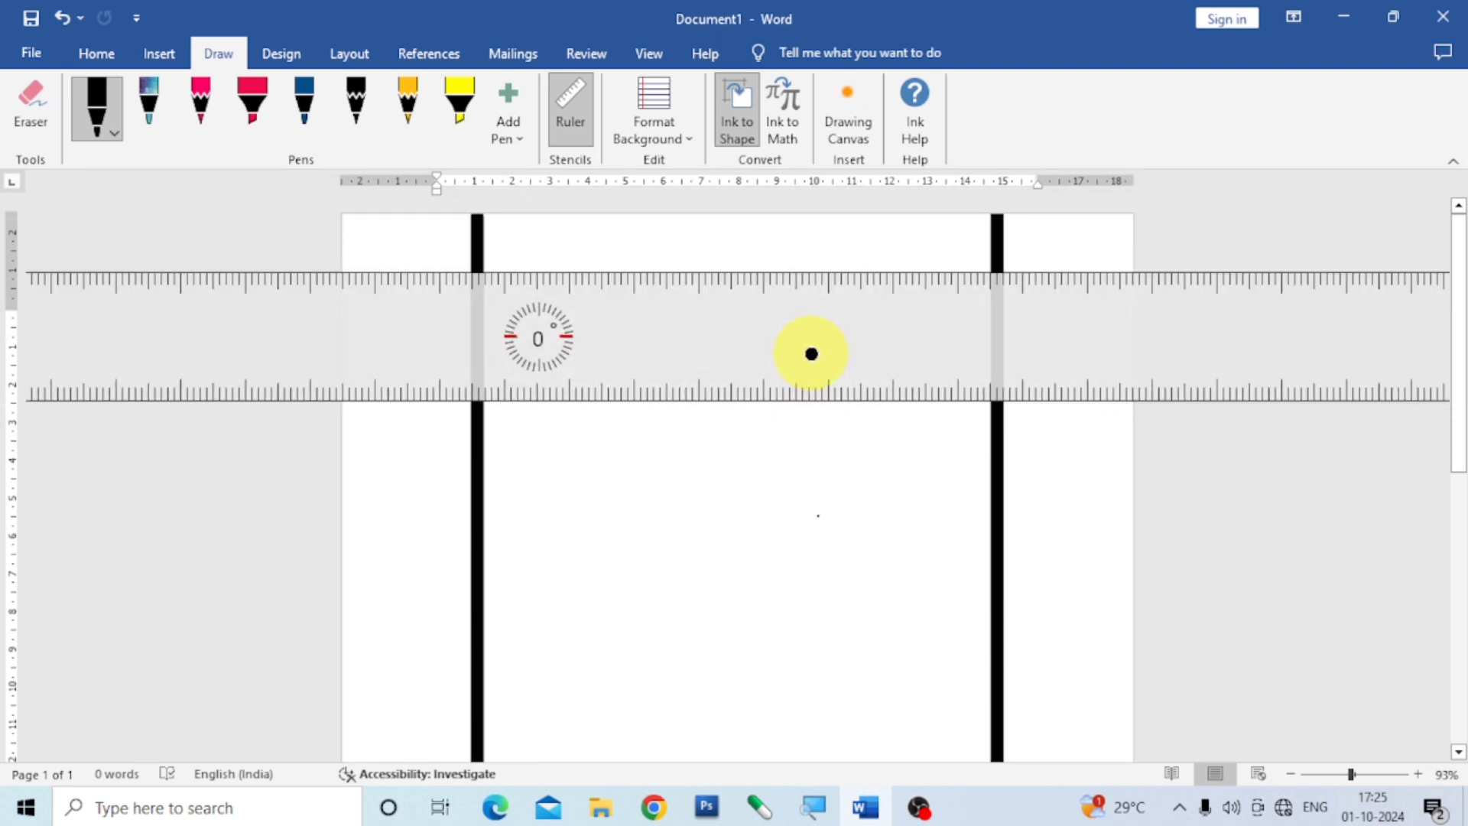
drag(986, 355, 931, 400)
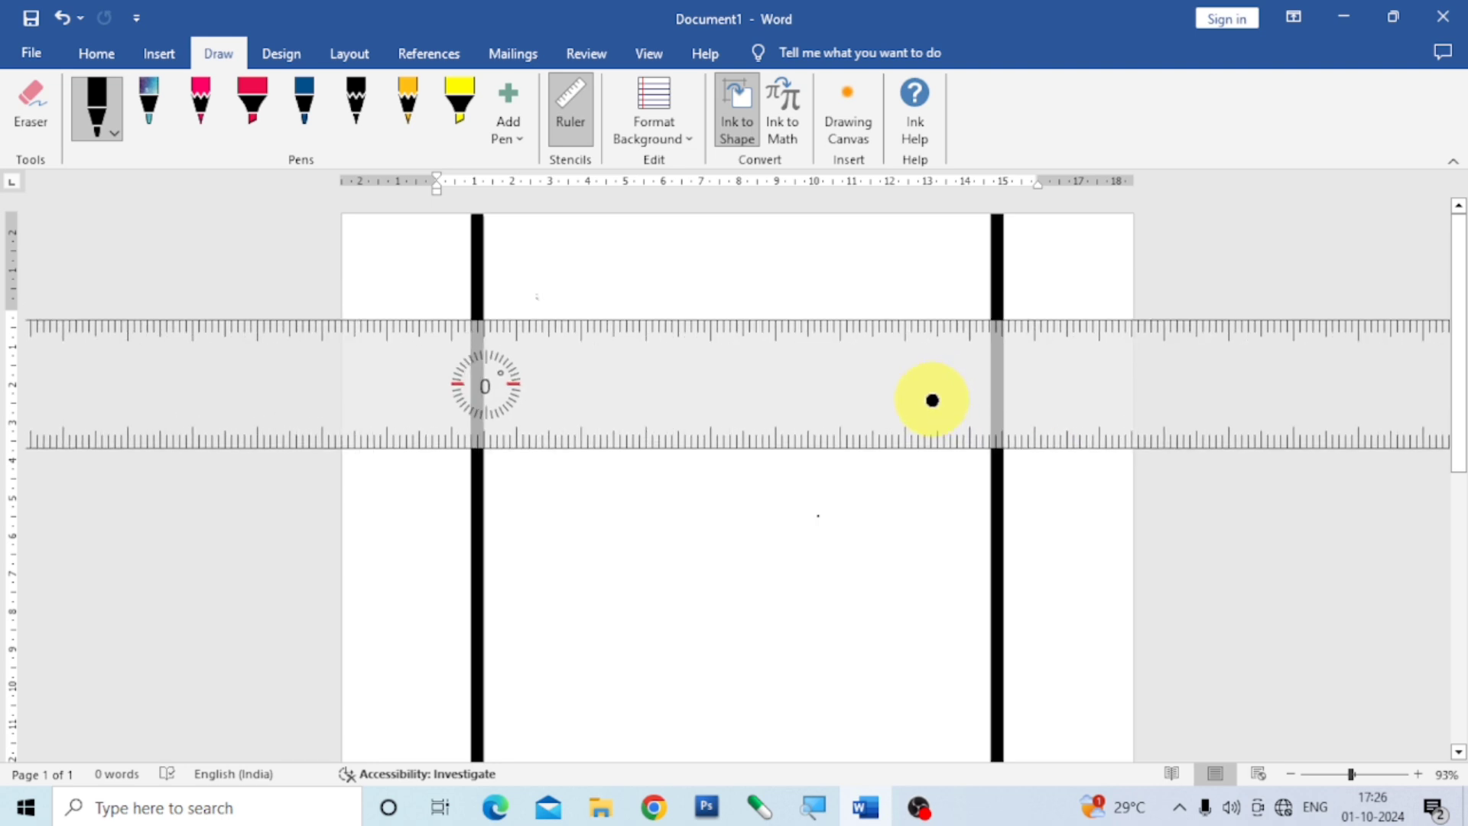
Set the black pen's color to pink and draw horizontal lines across the page along the ruler's upper and lower edges.
click(98, 107)
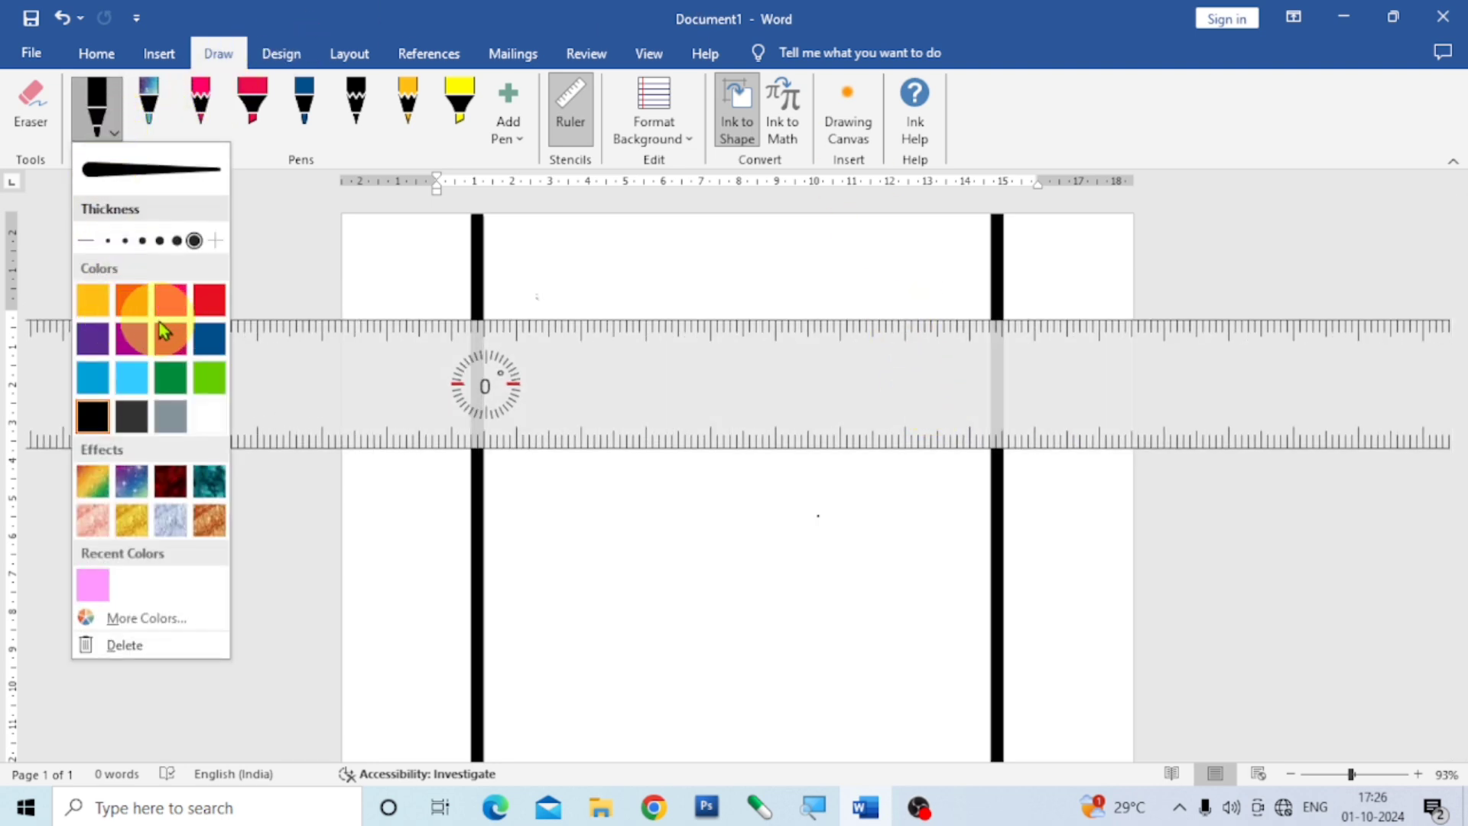
click(170, 306)
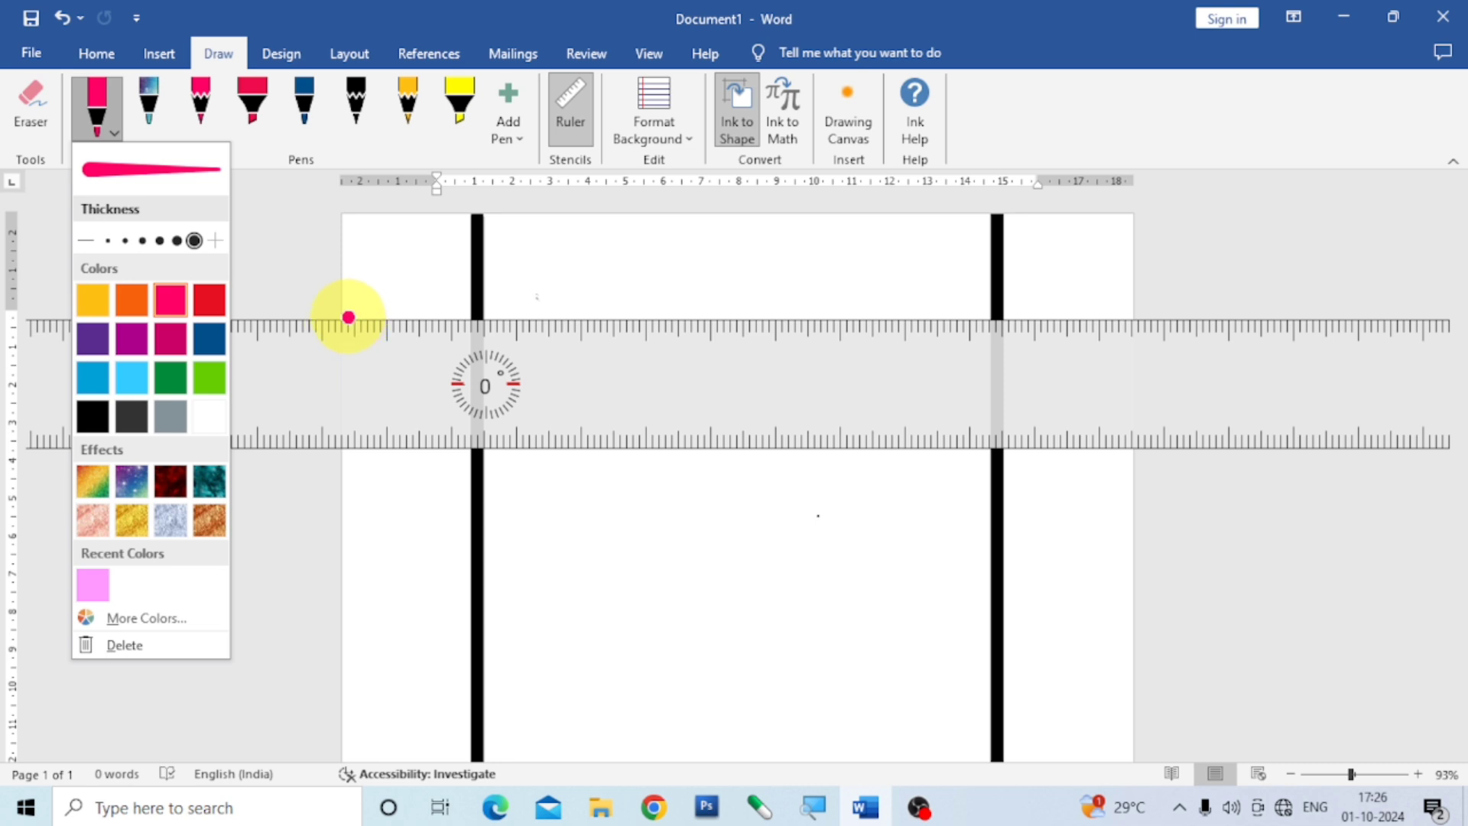
drag(348, 316, 1135, 344)
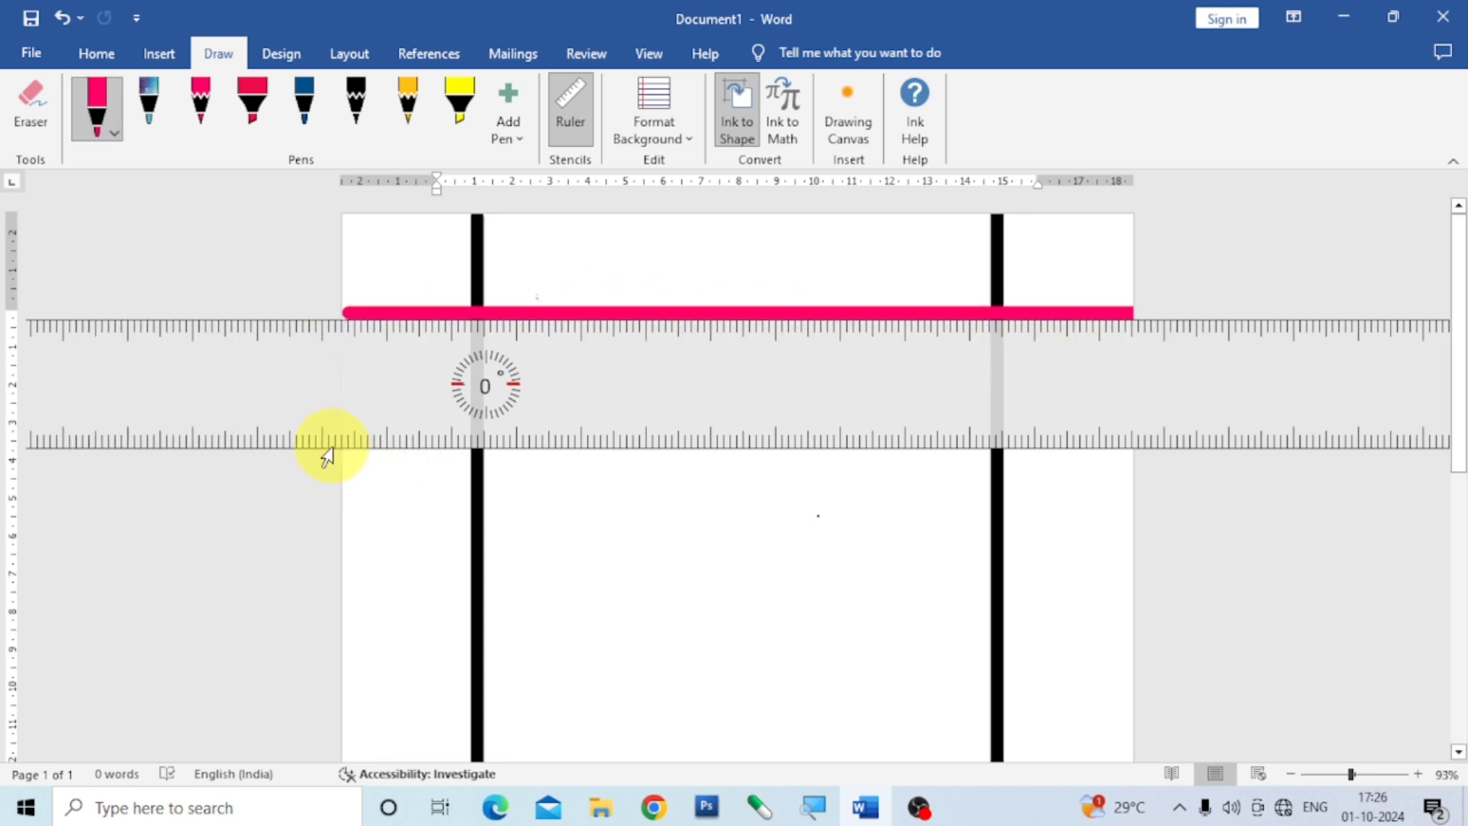
drag(343, 457, 1193, 444)
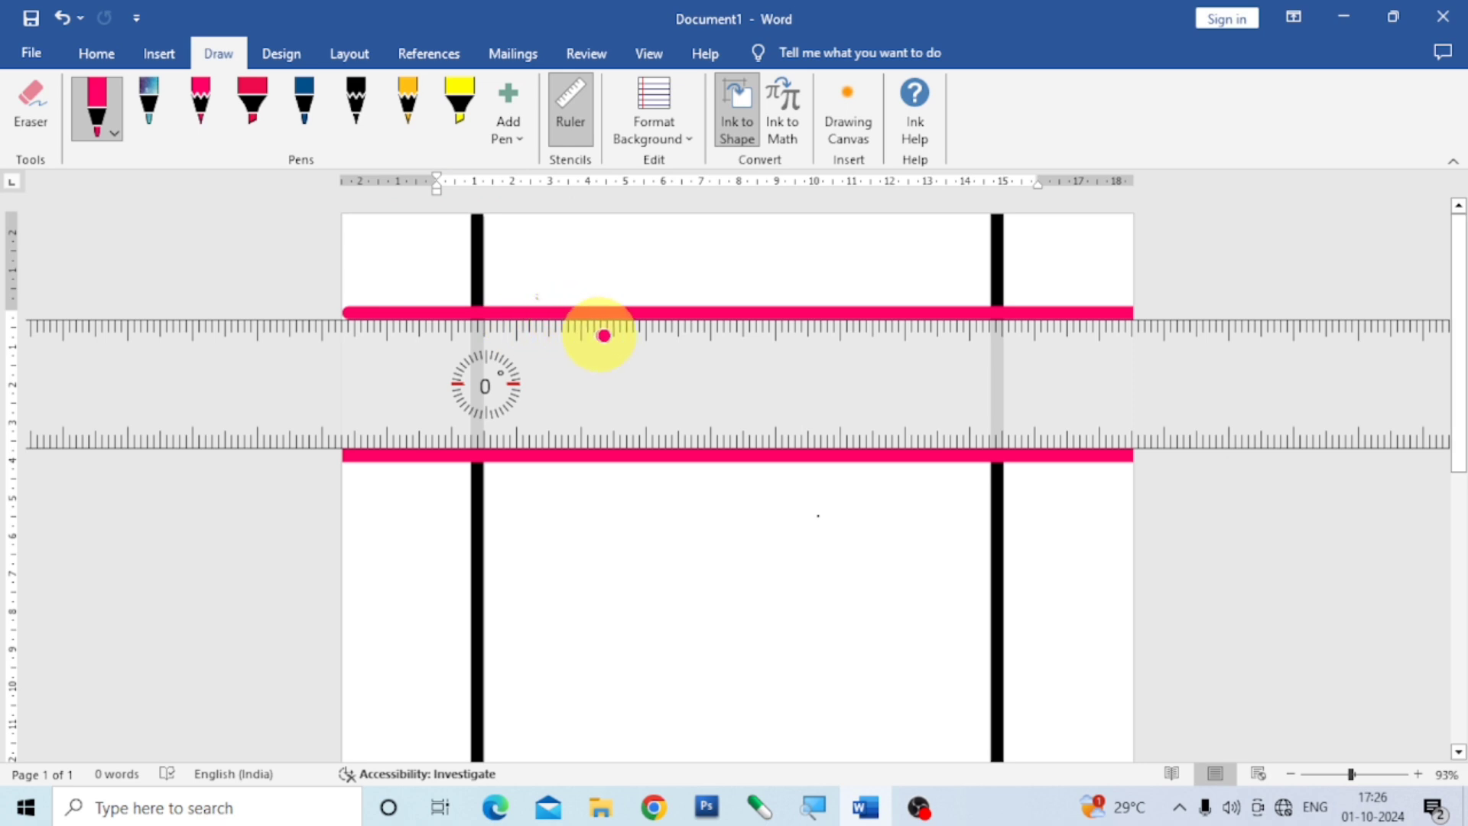
Hide the drawing ruler, and erase the two pink horizontal lines and the black vertical lines from the page.
click(575, 115)
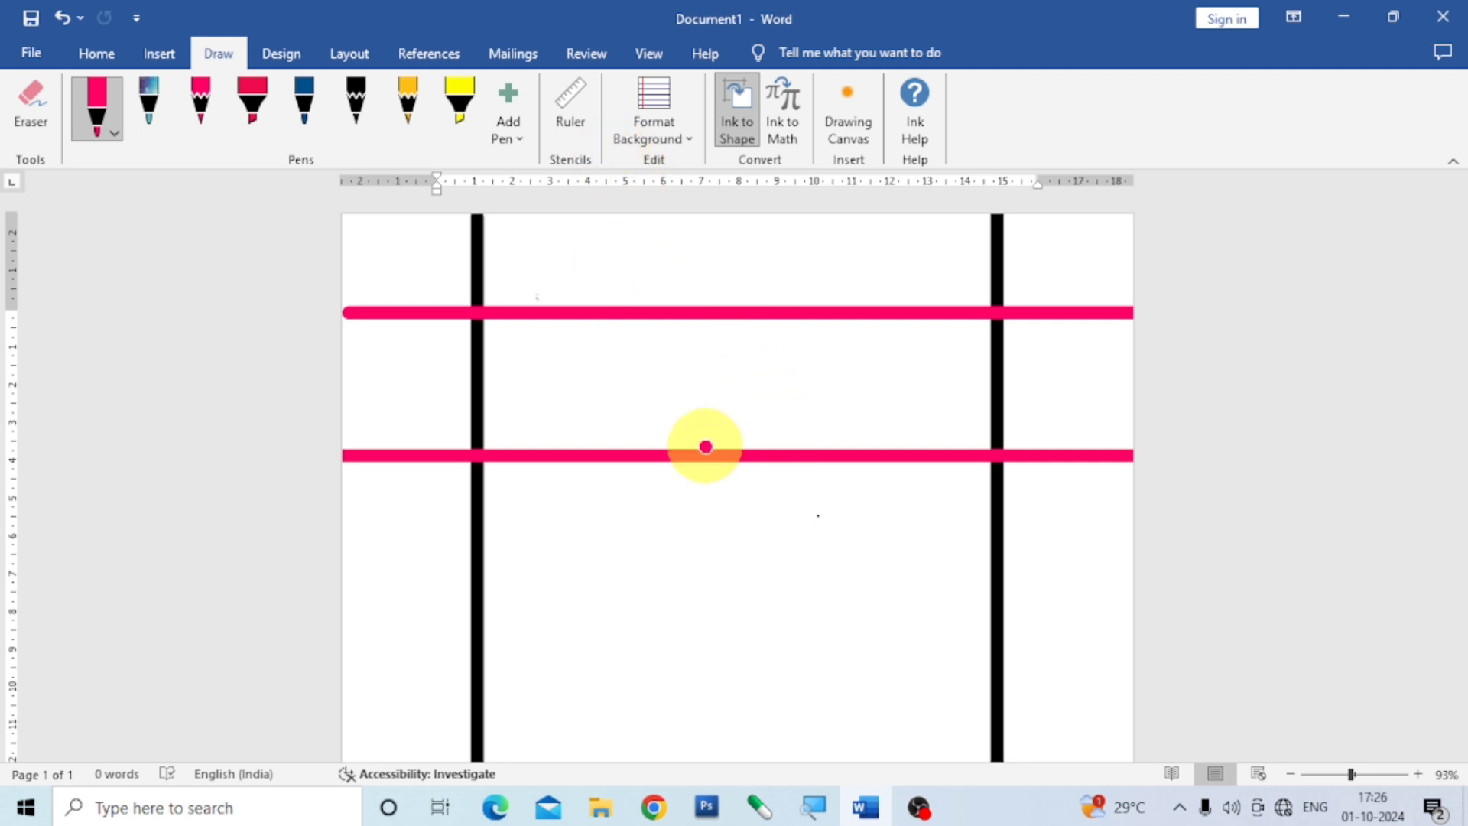
click(29, 107)
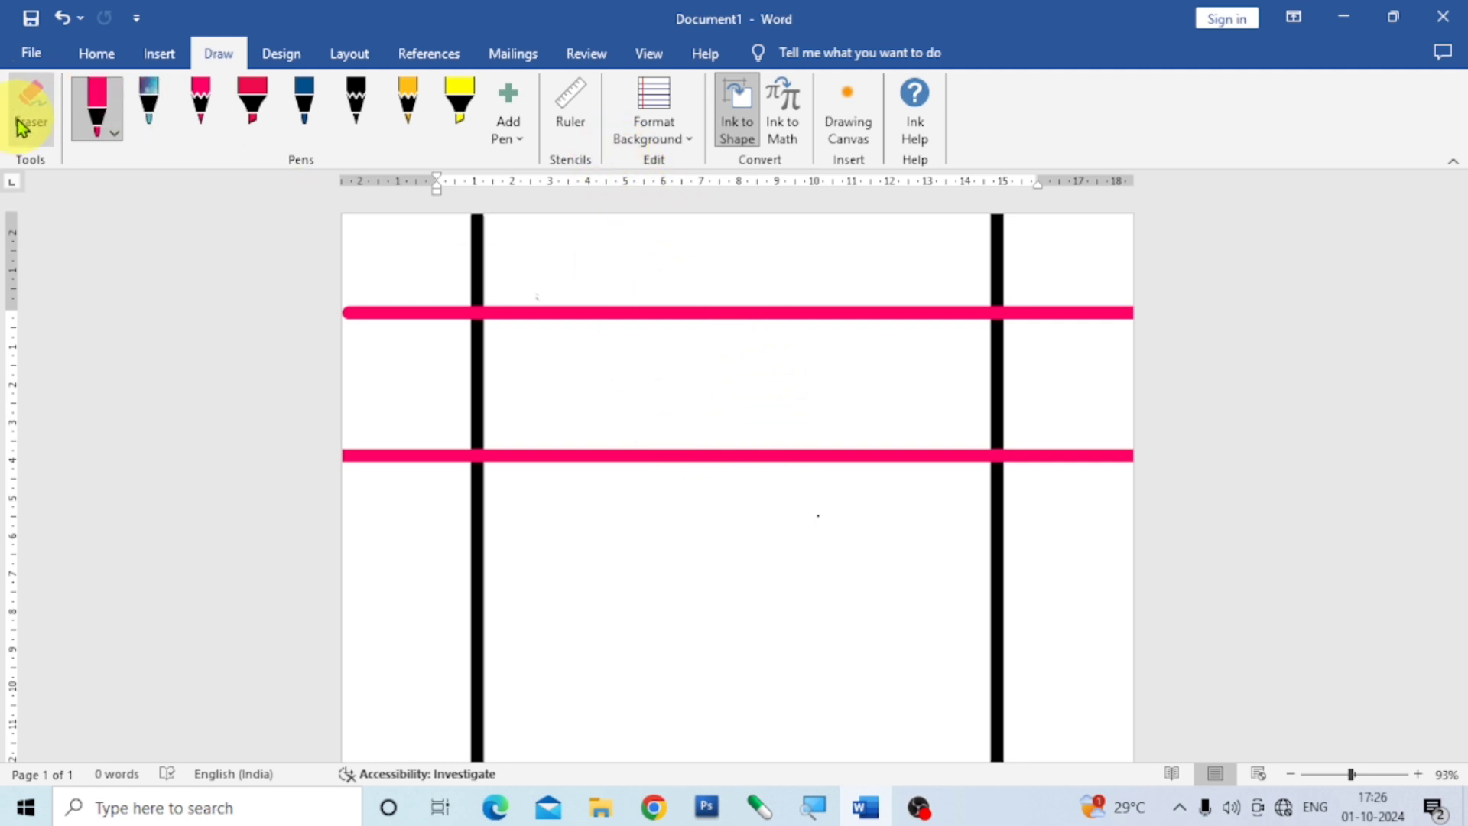
click(679, 312)
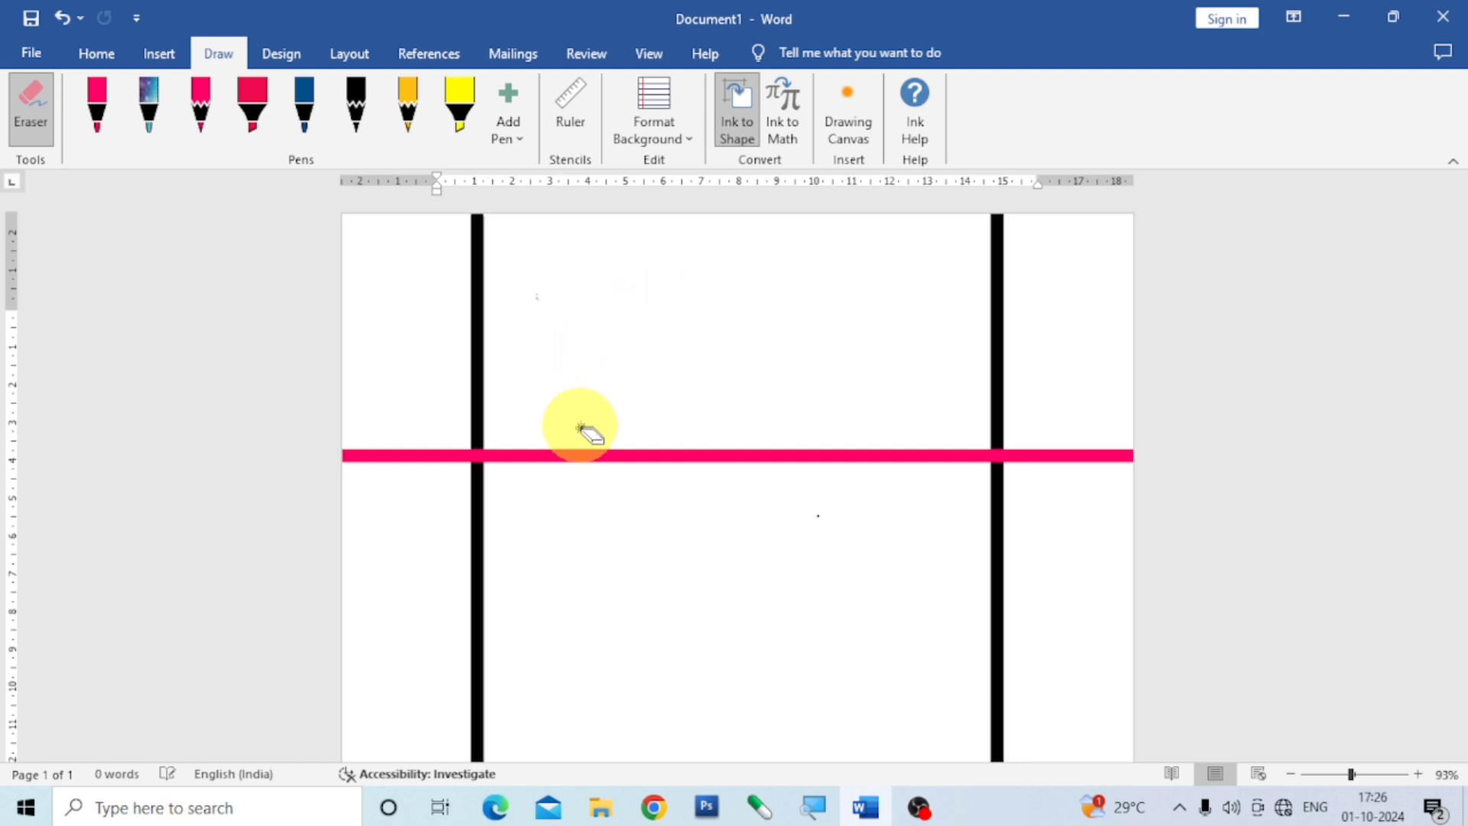
click(574, 457)
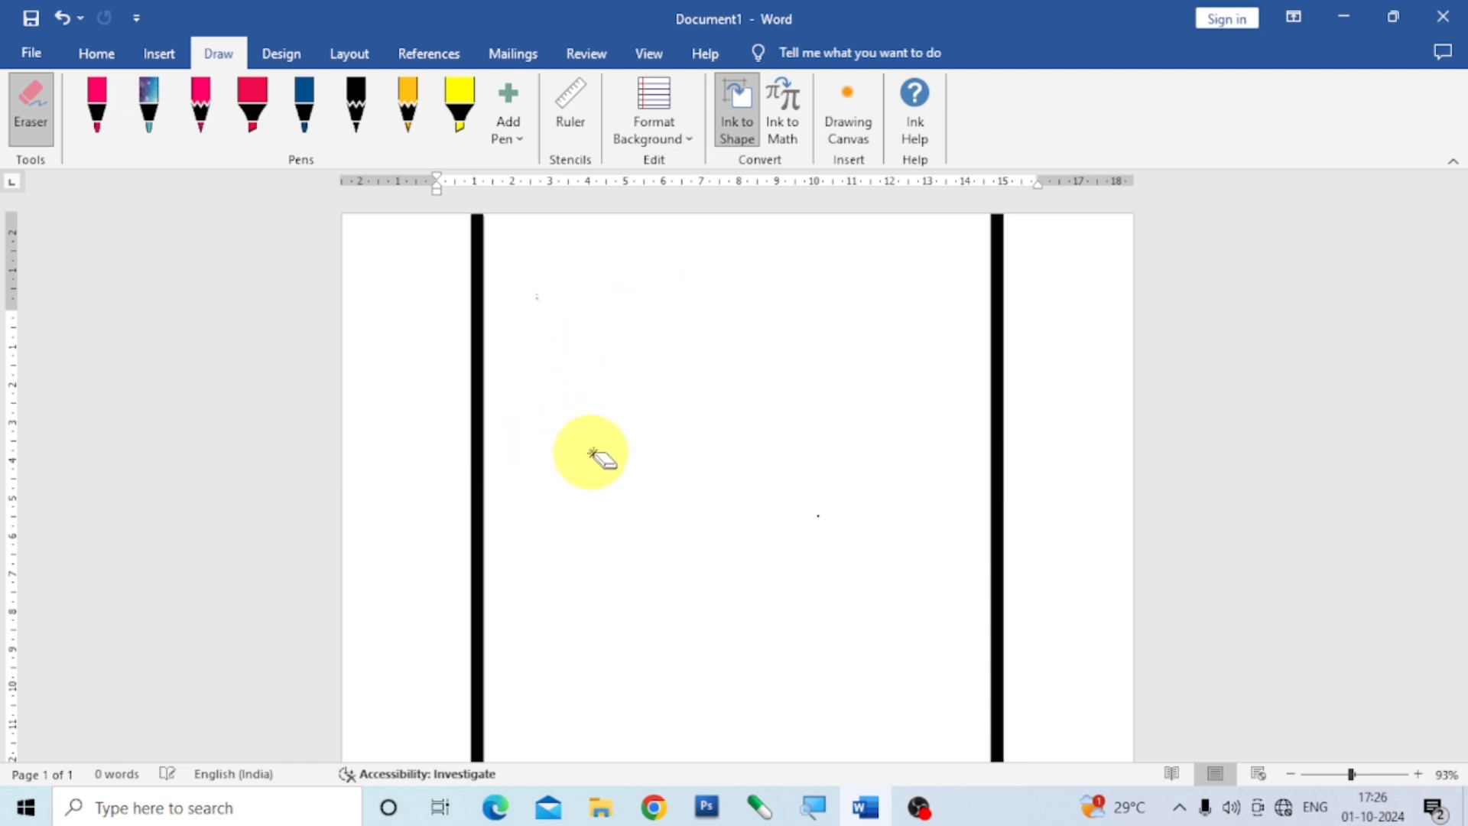
click(474, 348)
click(997, 467)
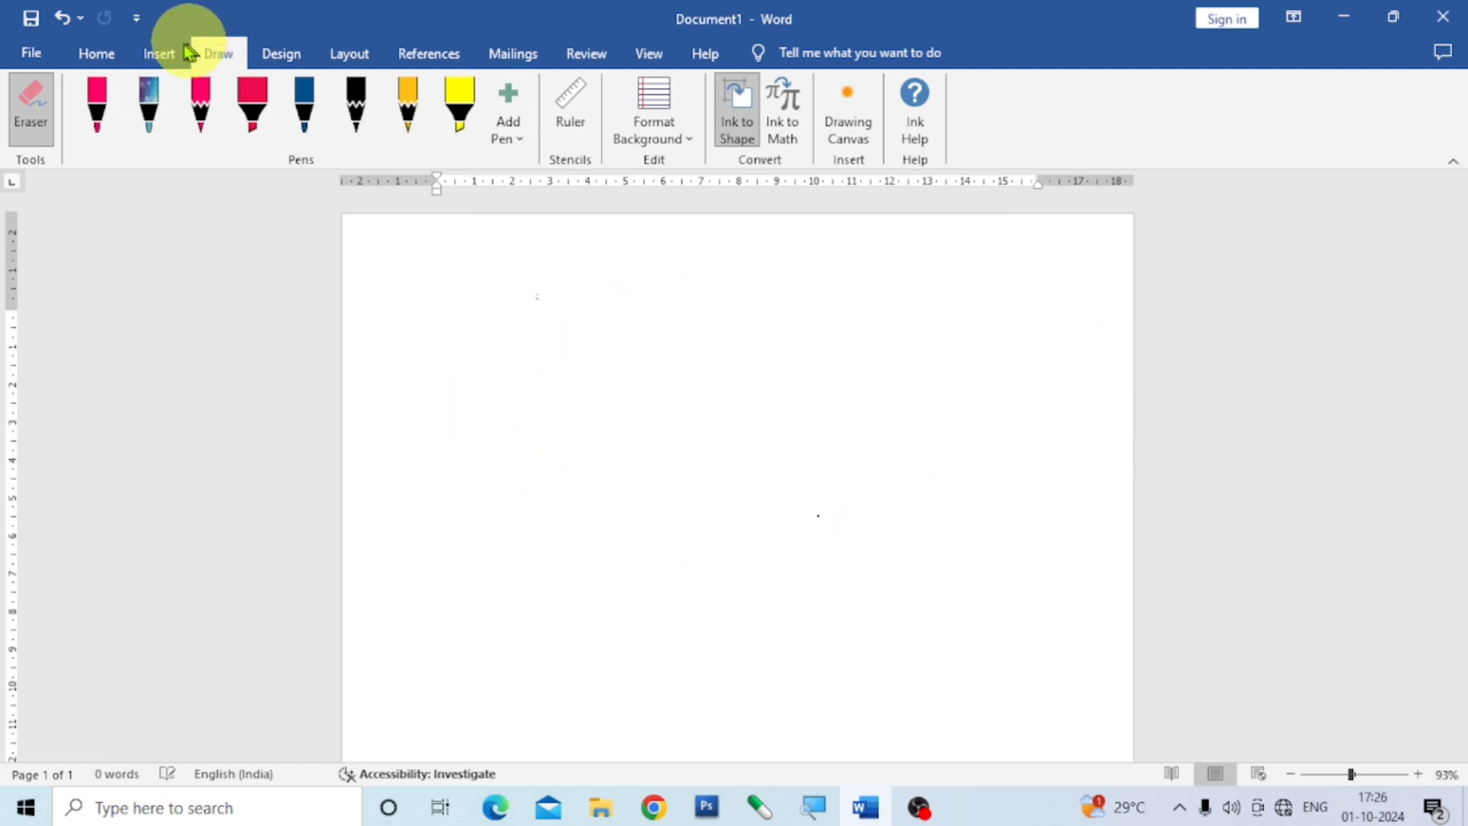
click(48, 87)
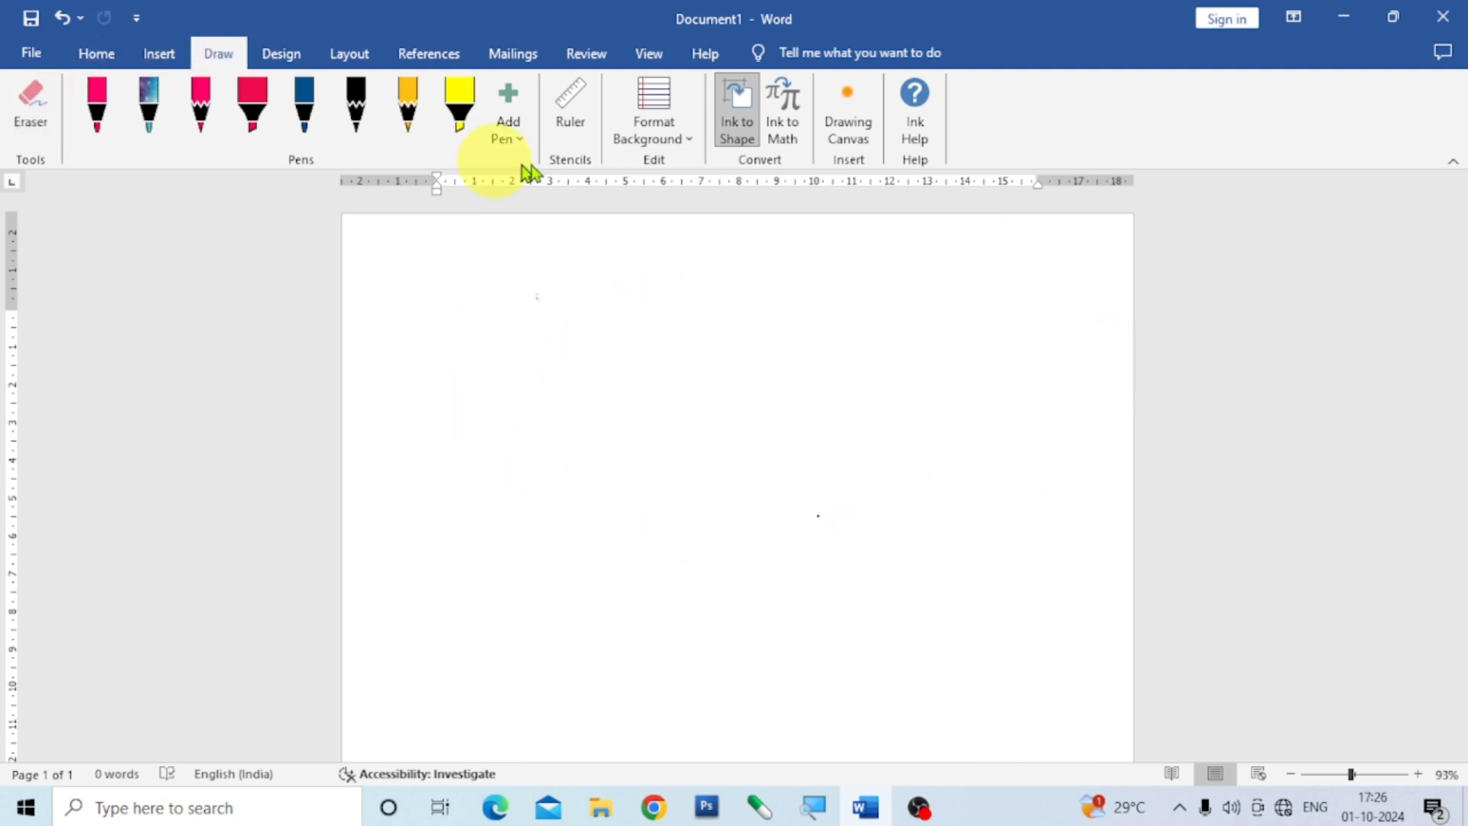
Apply the most closely spaced rule lines to the page background and look over the ruled page.
click(687, 140)
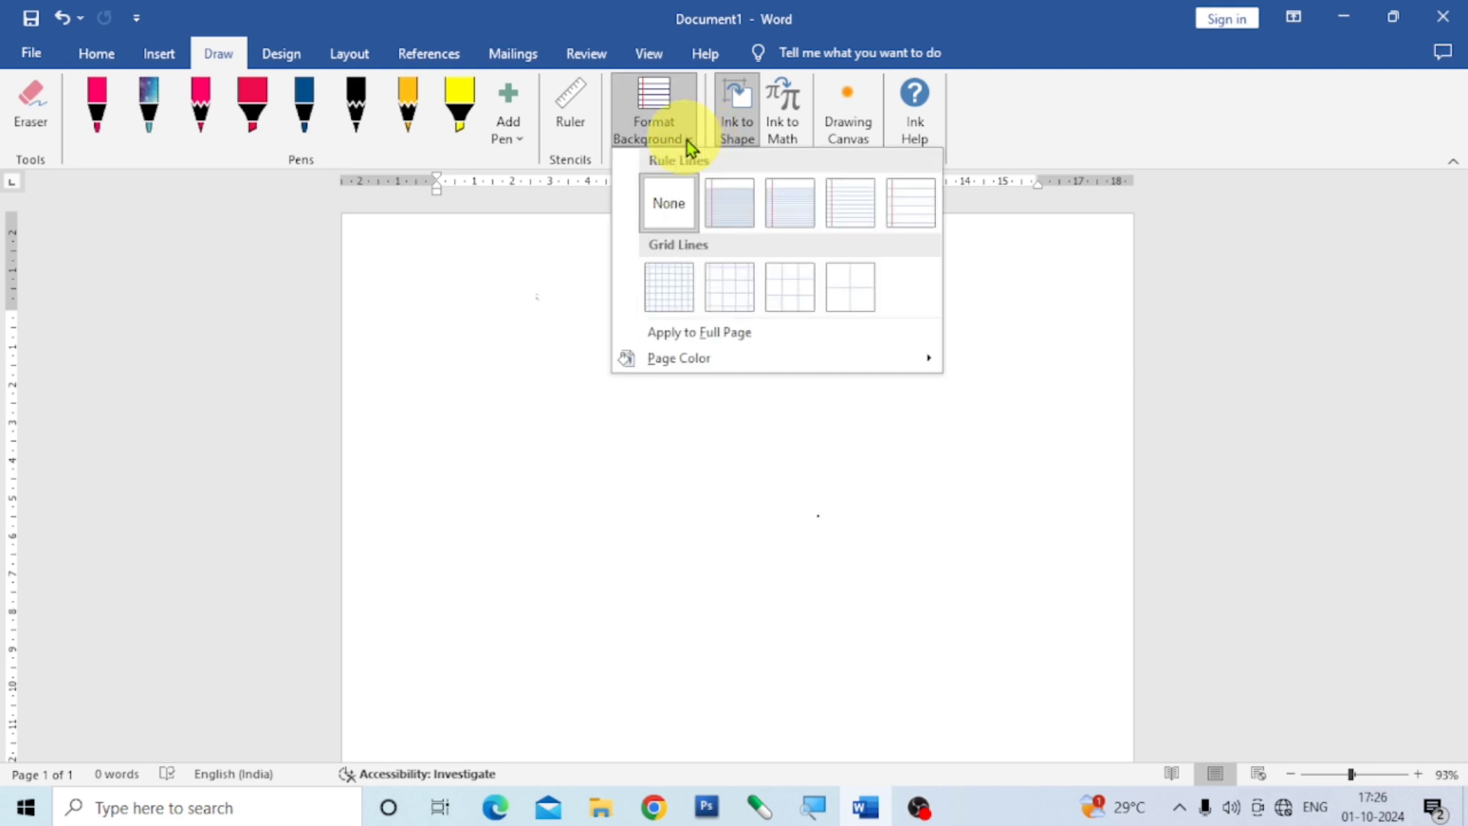
click(732, 202)
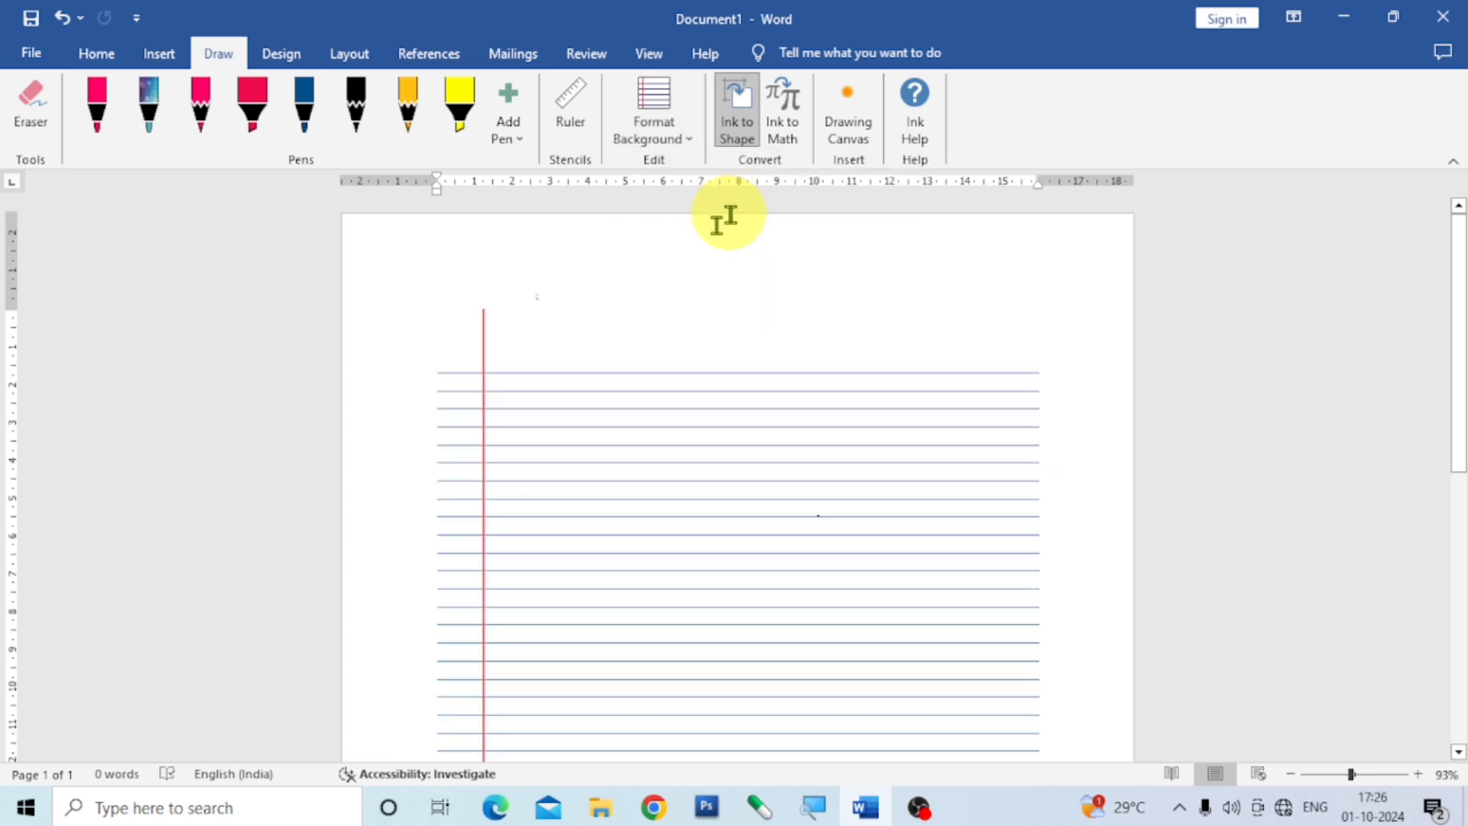
scroll(725, 330, down, 10)
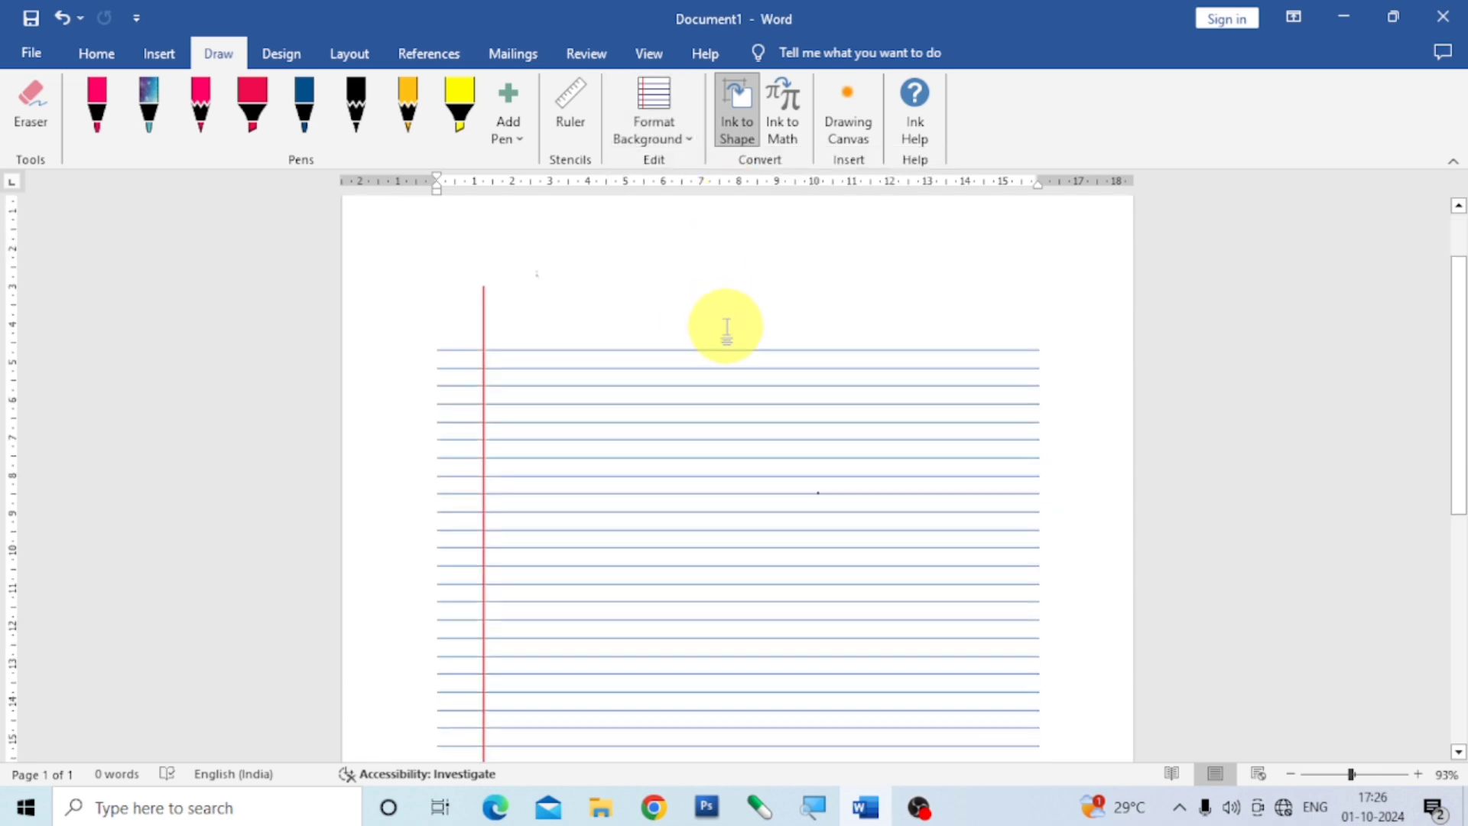
scroll(729, 344, up, 10)
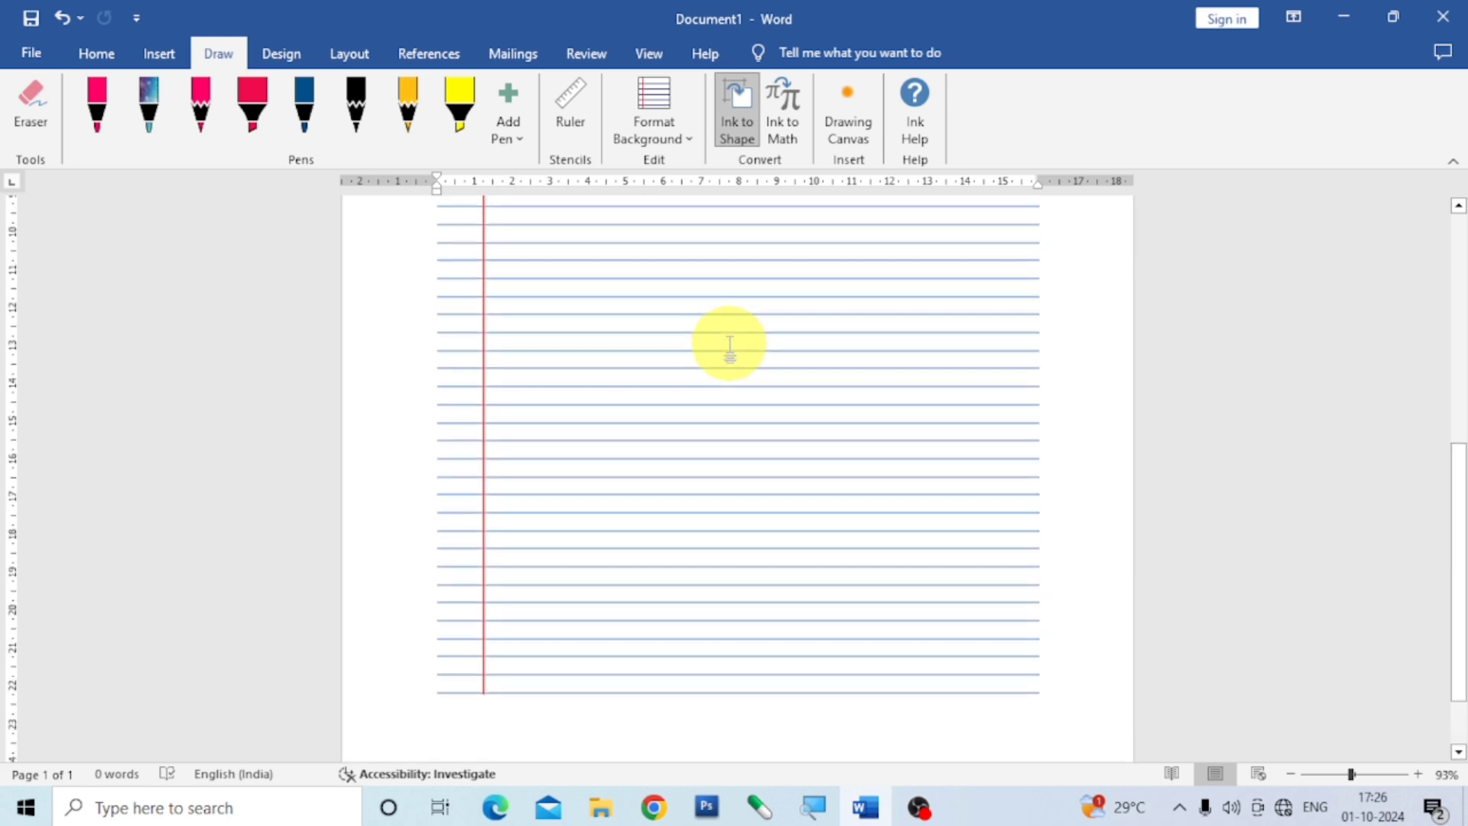
scroll(729, 343, down, 7)
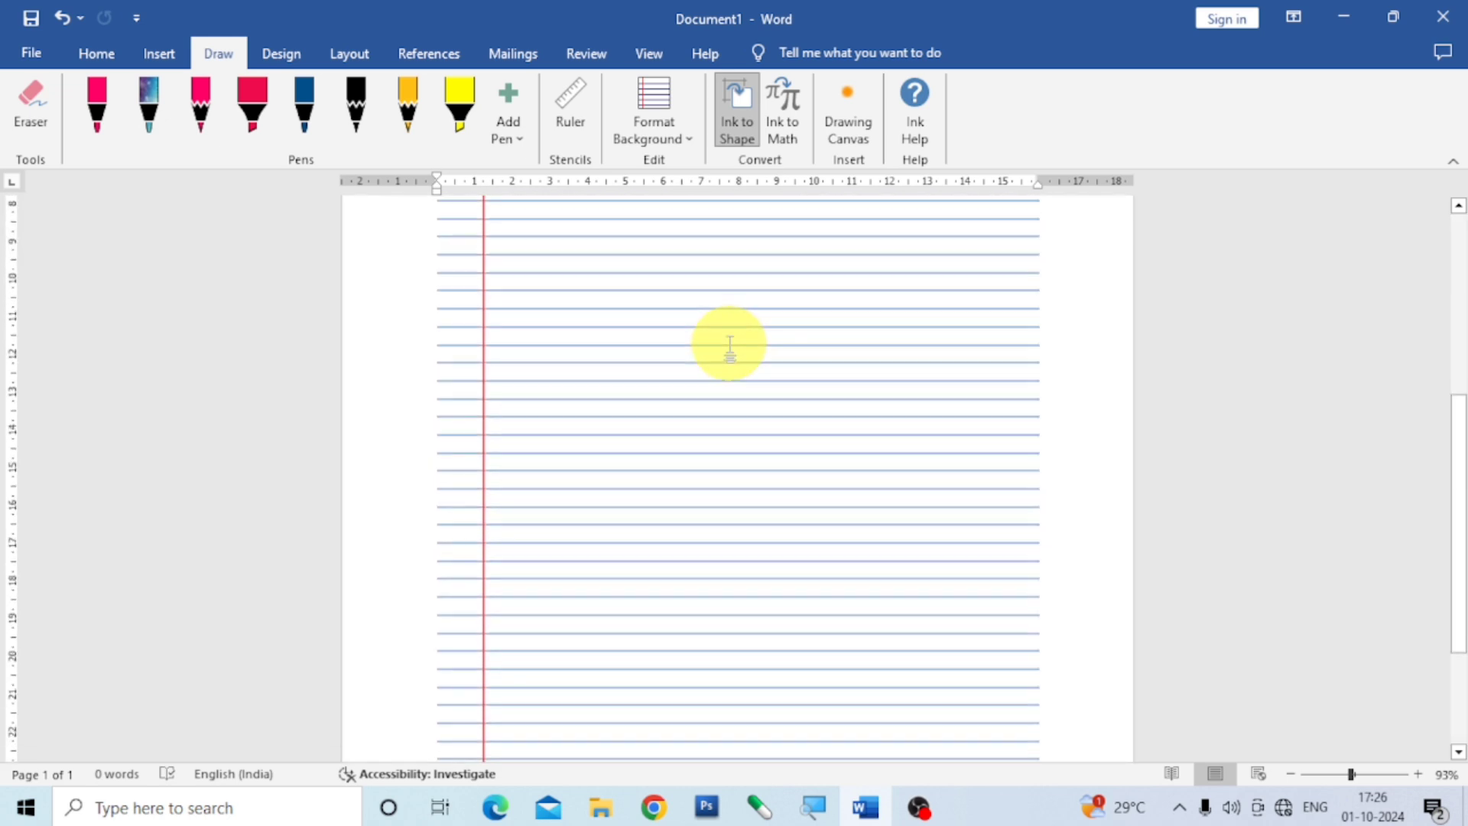
Change the page background to College Ruled lines and look over the page.
click(690, 145)
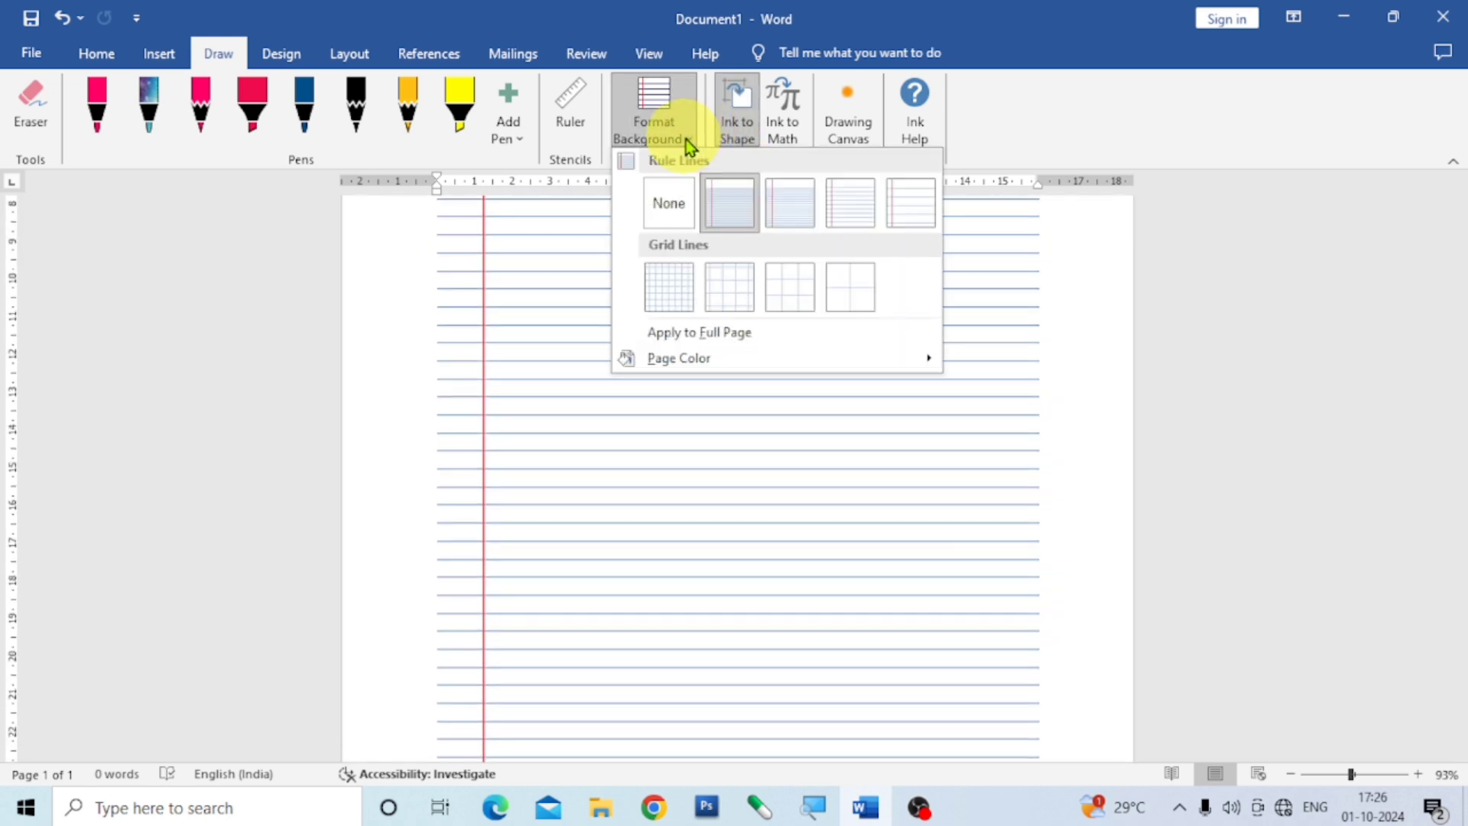
click(788, 200)
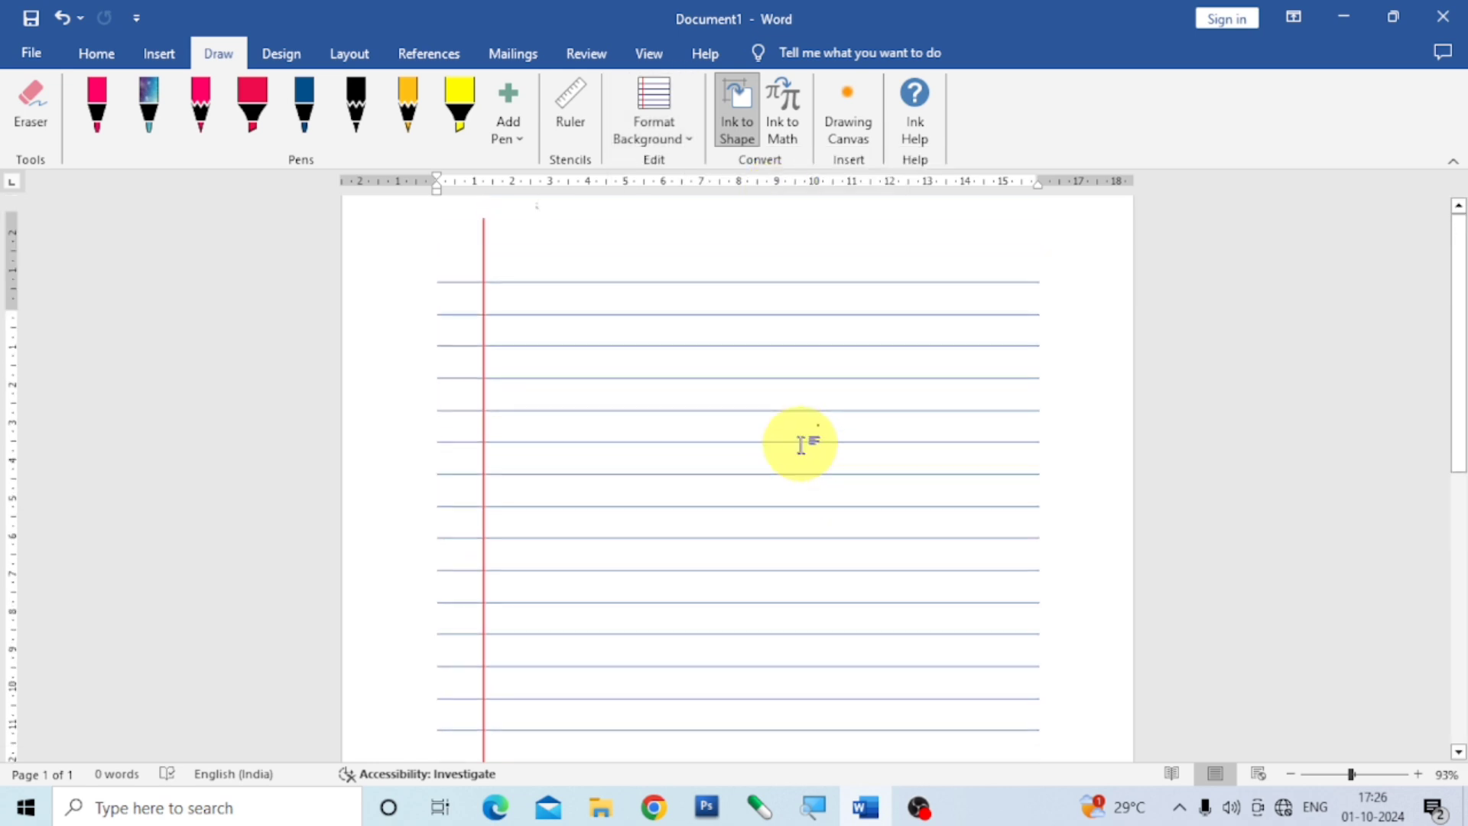
scroll(801, 444, down, 10)
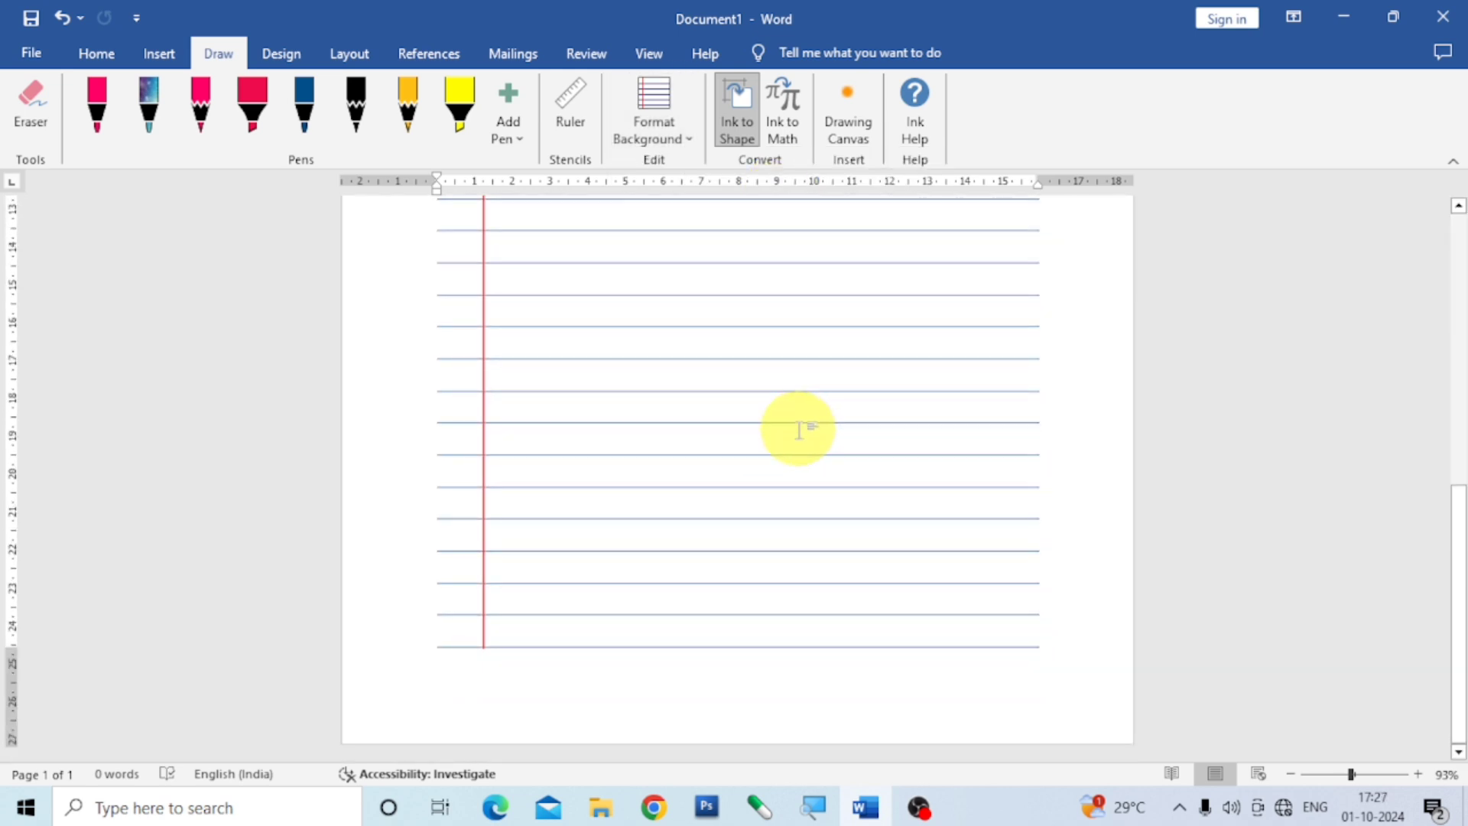
scroll(799, 428, up, 4)
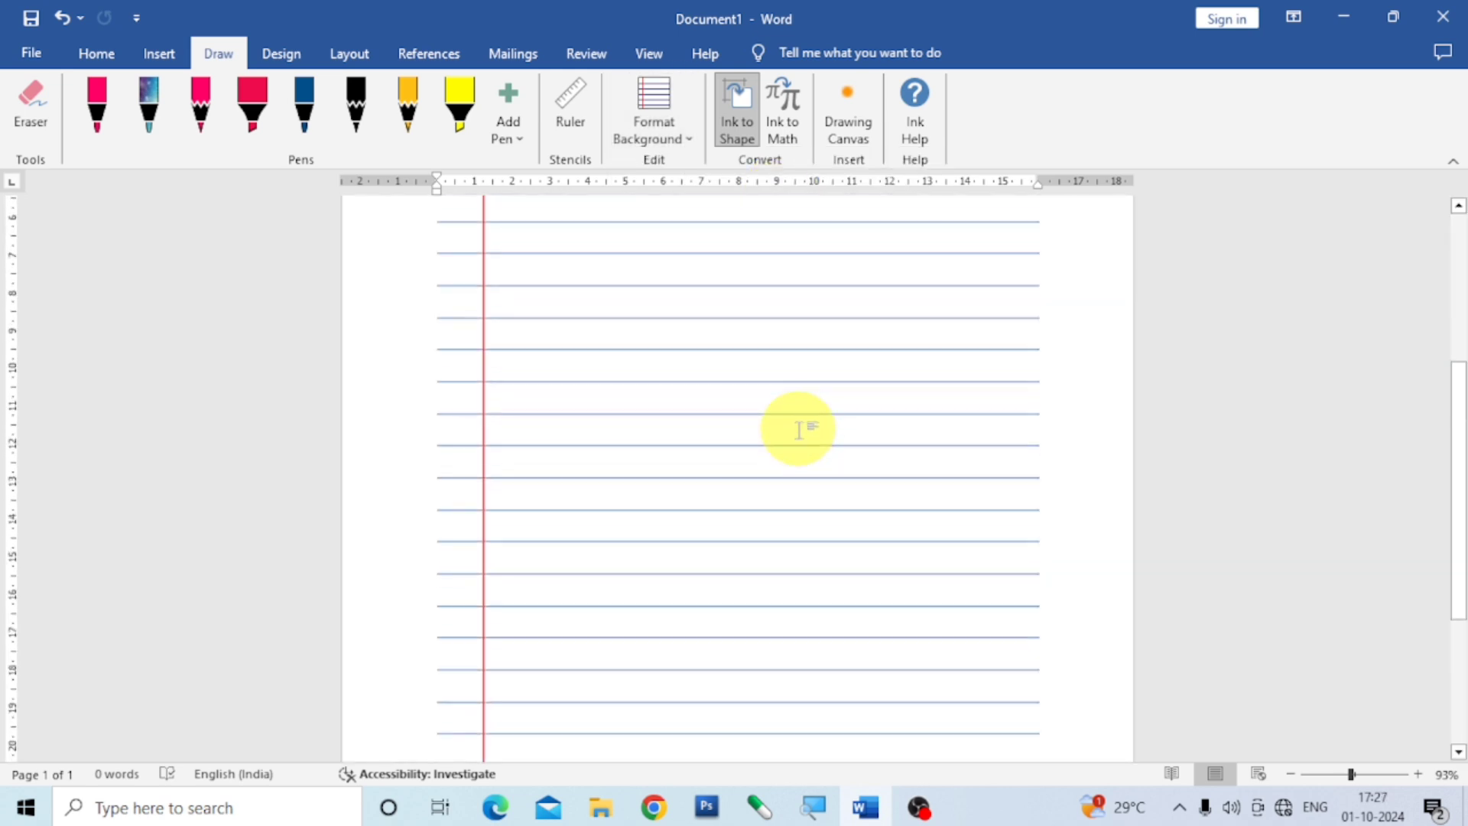
Change the page background to Standard Ruled lines and look over the page.
click(692, 135)
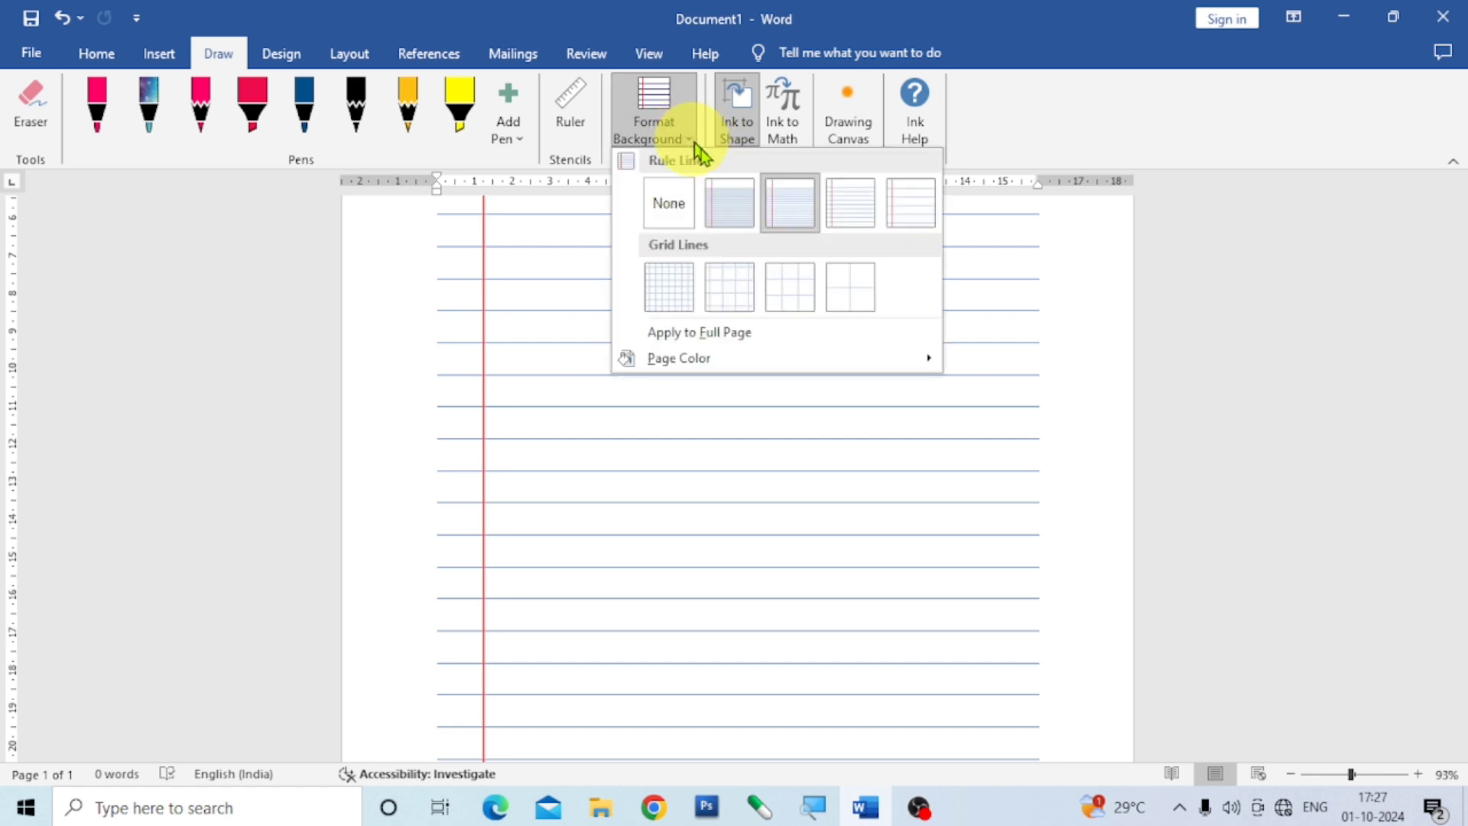
click(848, 210)
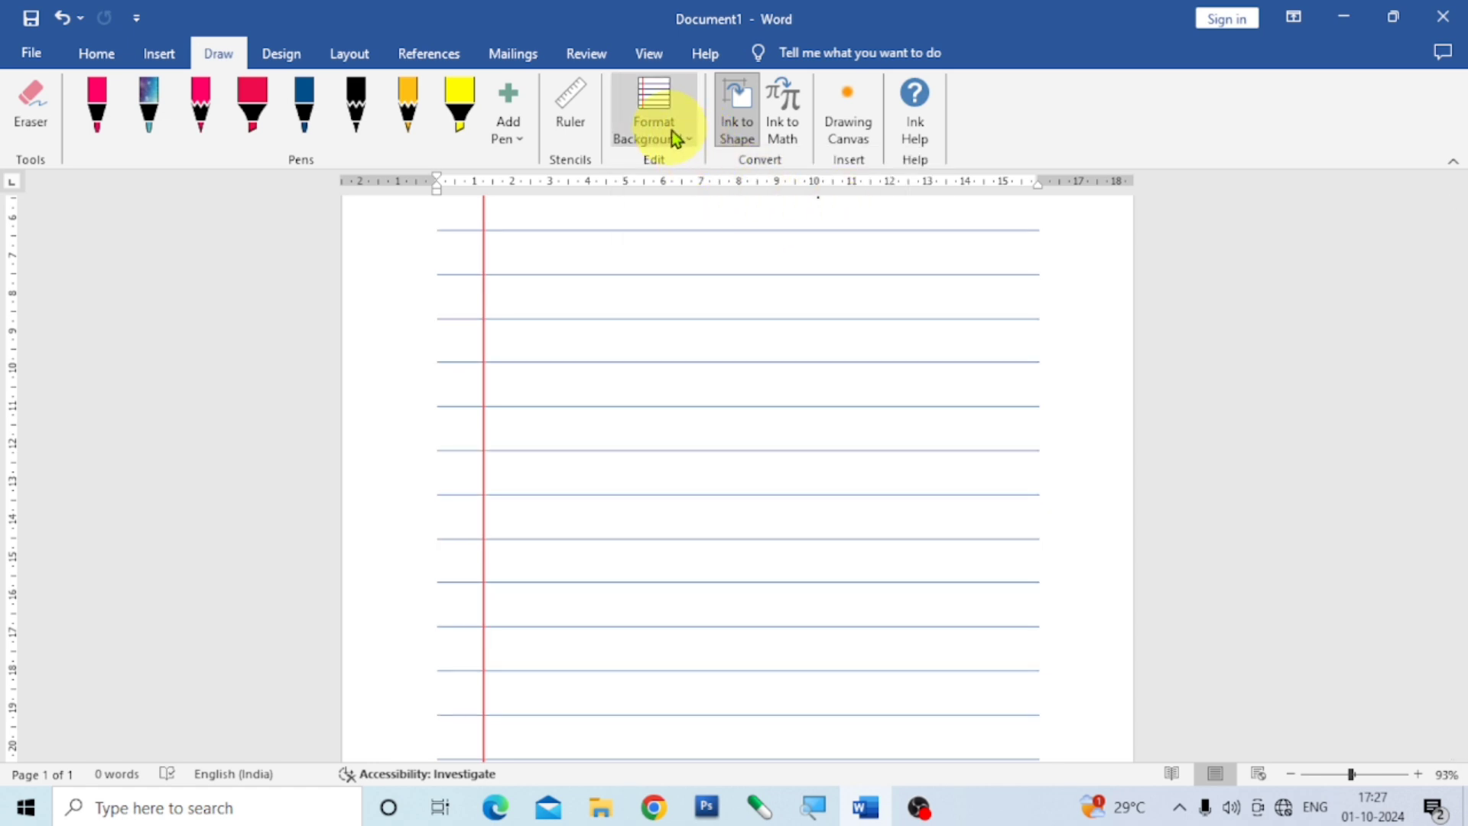
scroll(800, 409, down, 5)
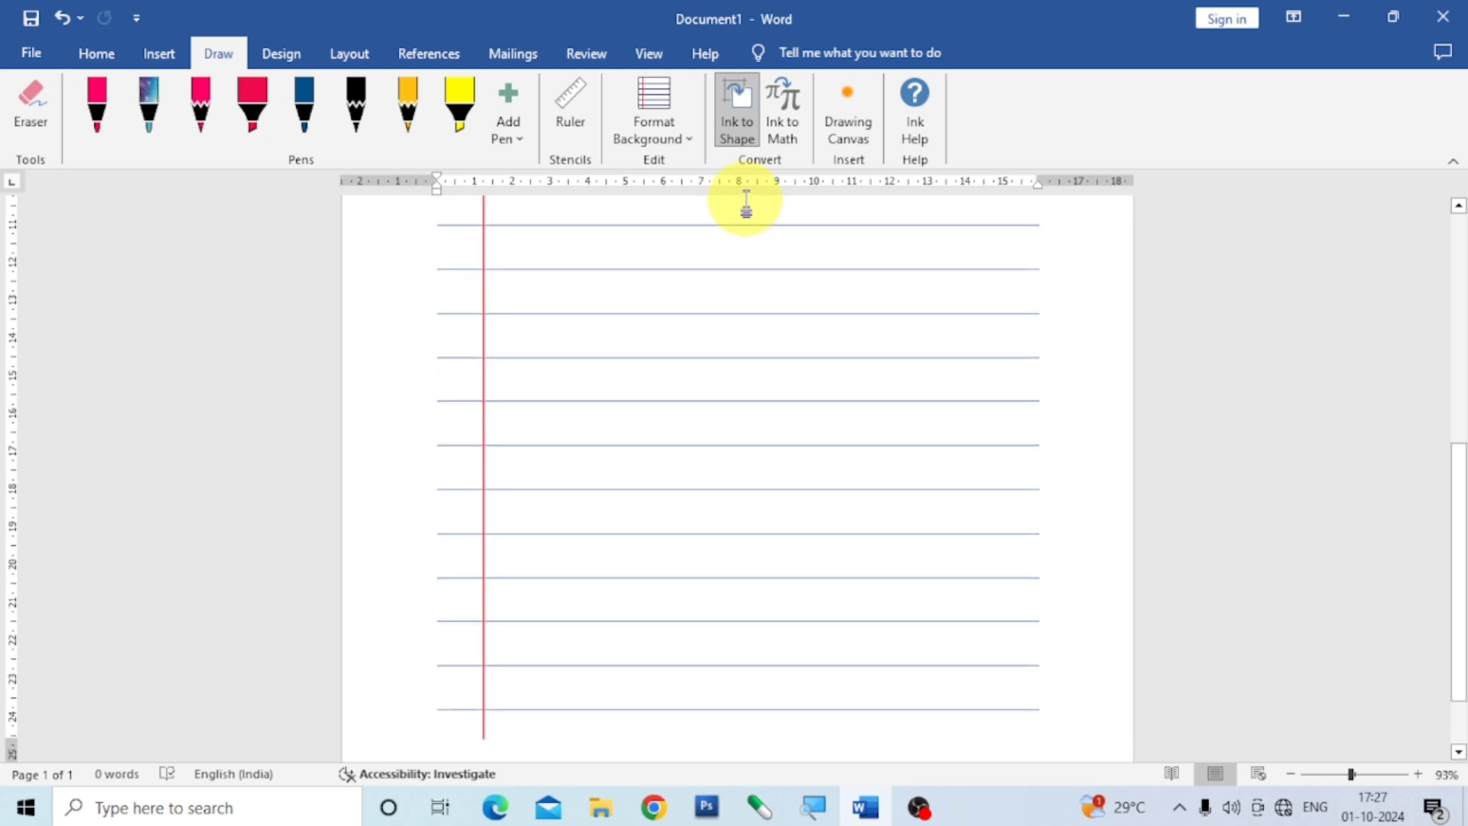
Change the page background to Wide Ruled lines and look over the page.
click(681, 138)
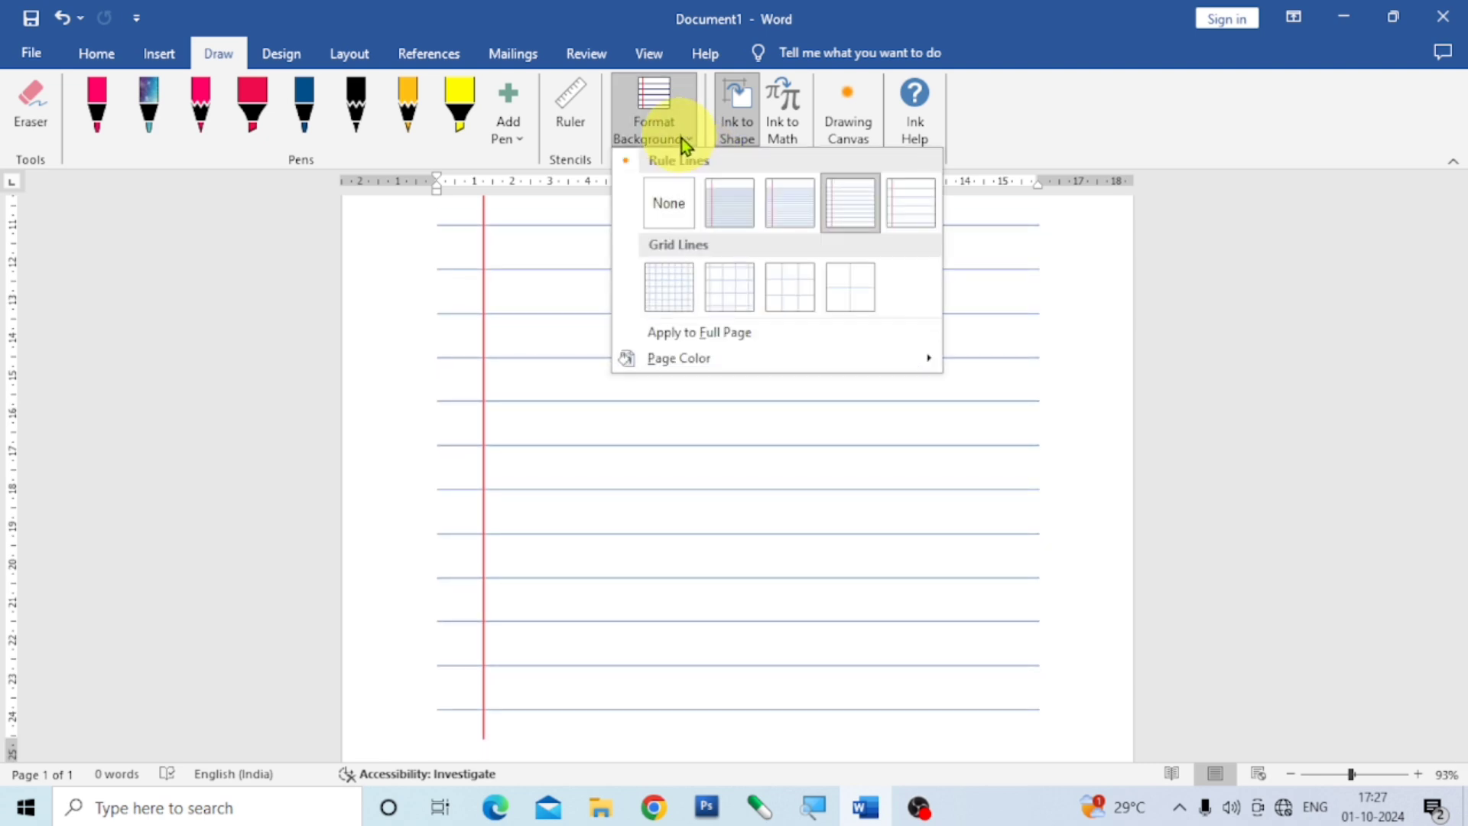
click(919, 214)
scroll(792, 488, up, 1)
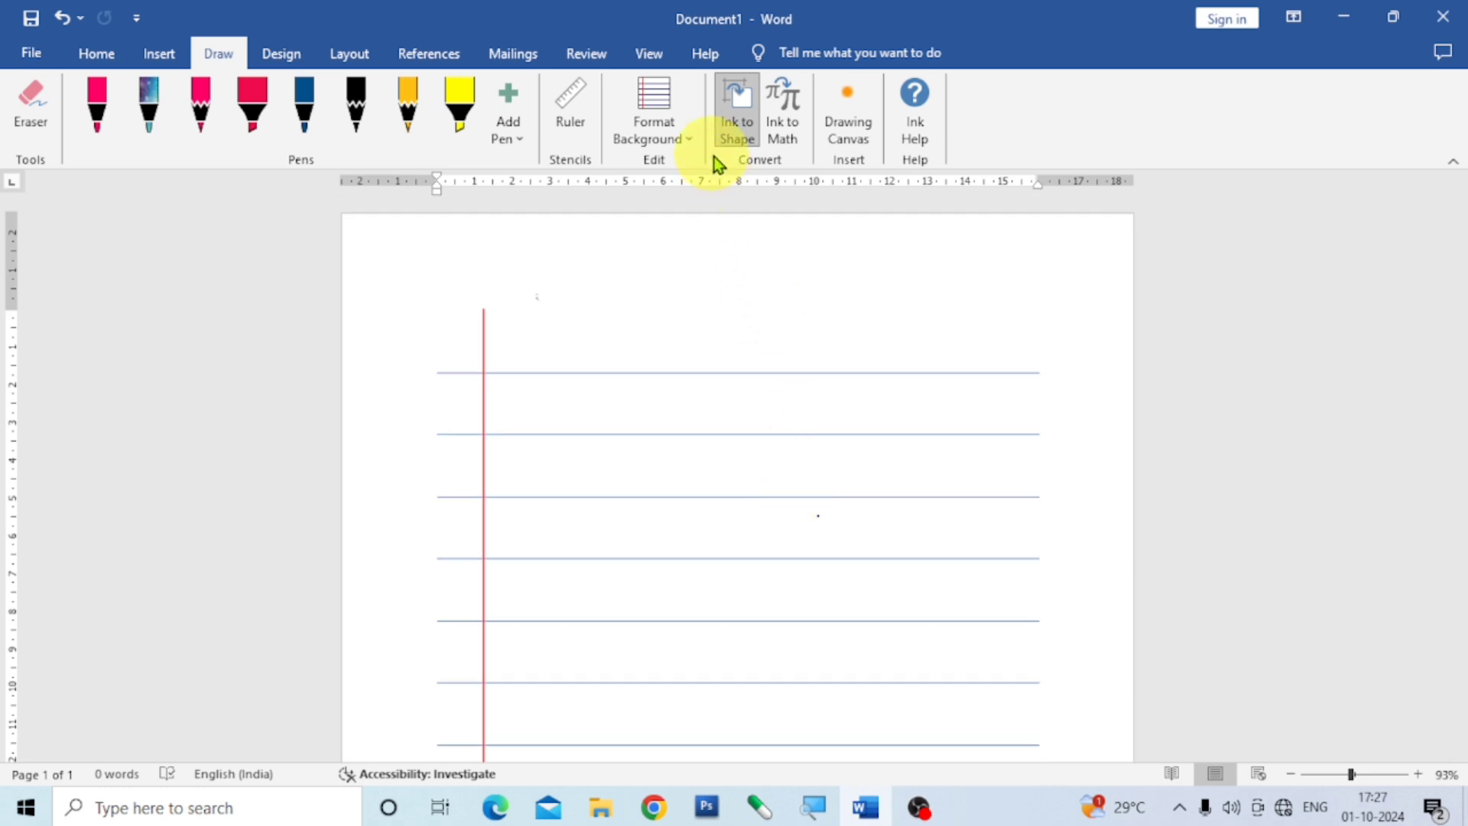
Apply the finest grid lines to the page background, look them over, and switch to the next larger grid size.
click(693, 139)
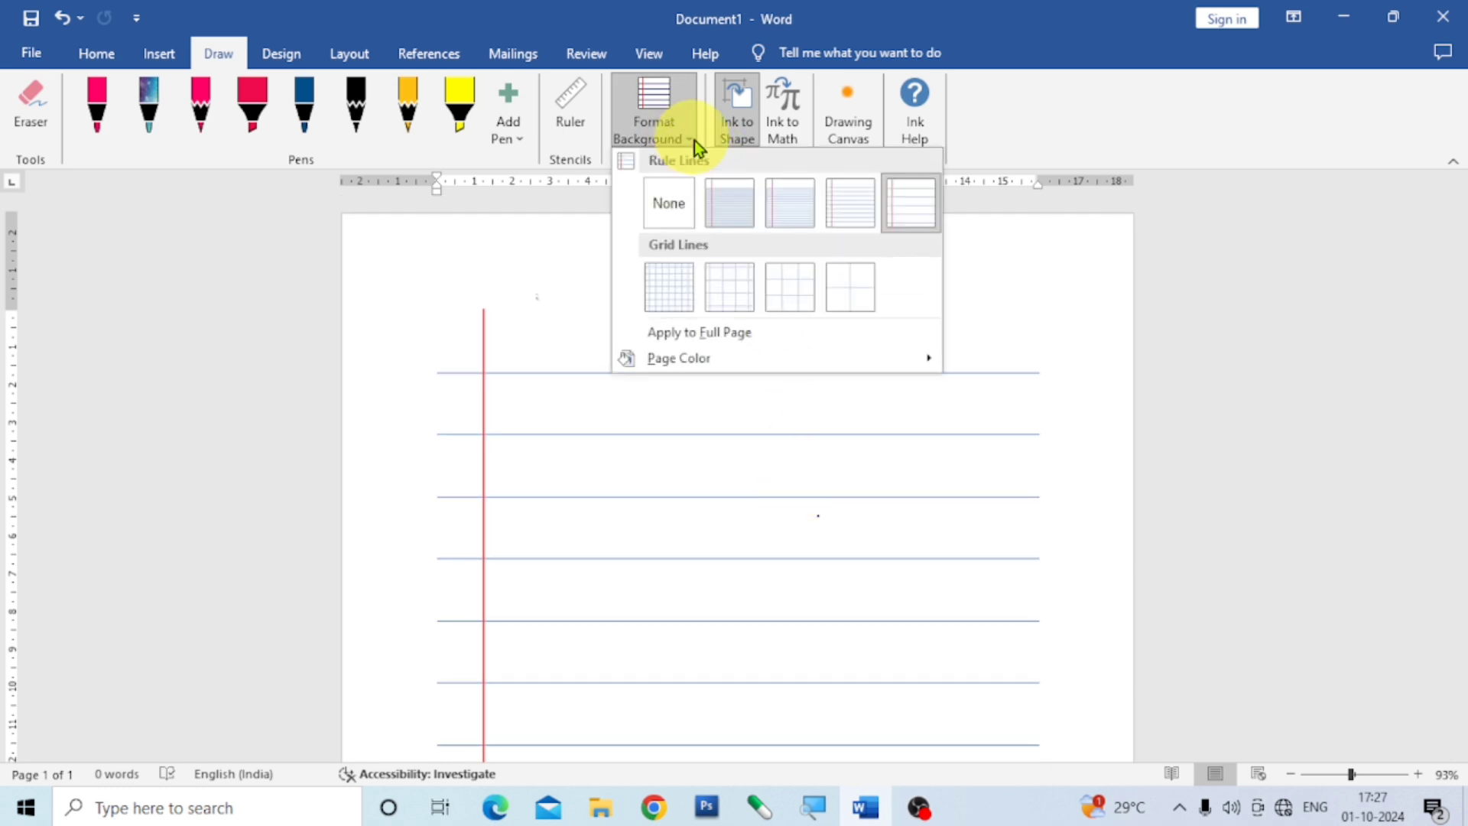
click(677, 292)
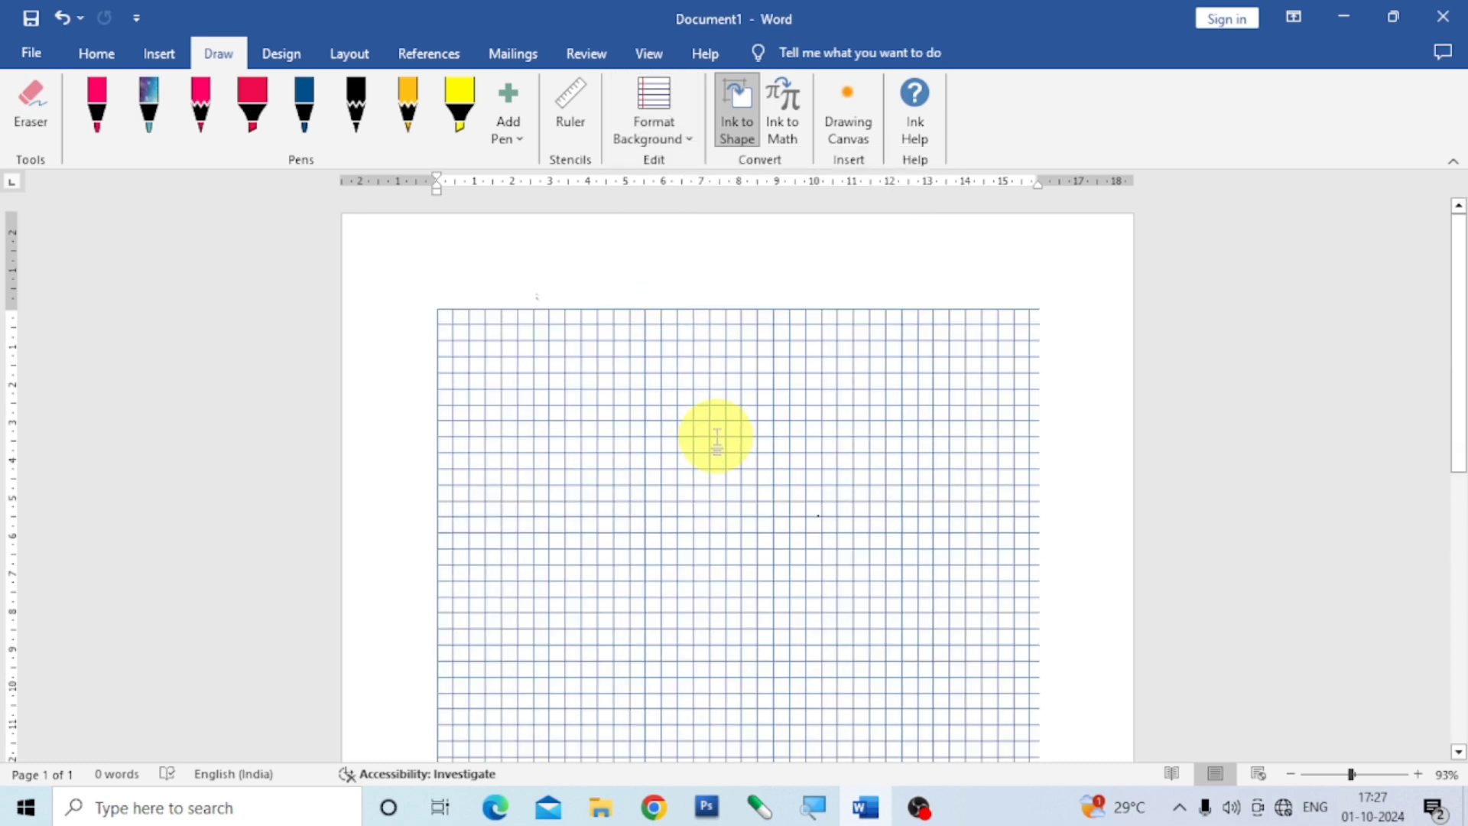
scroll(719, 432, down, 5)
scroll(719, 432, up, 3)
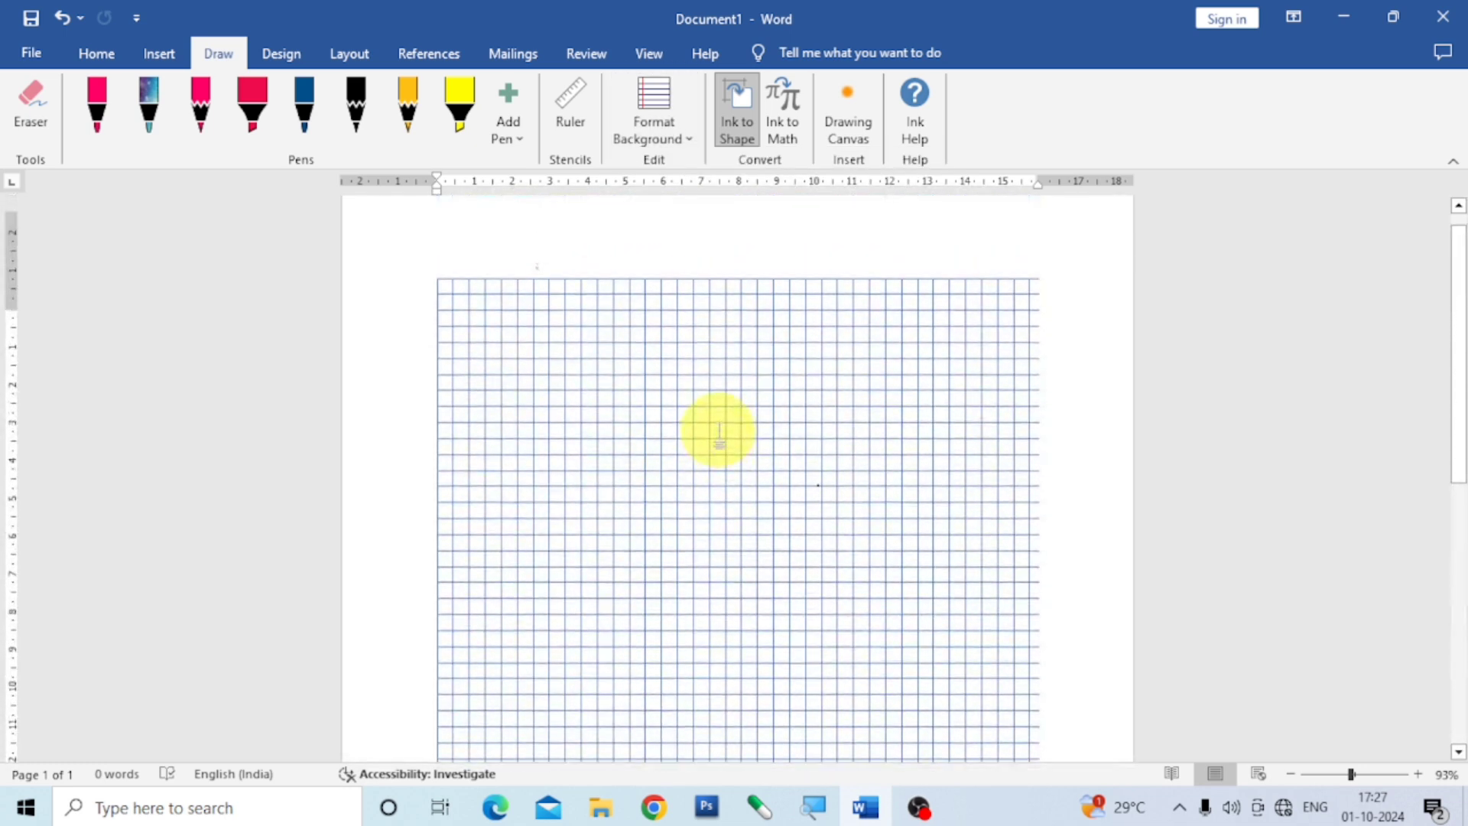
click(691, 145)
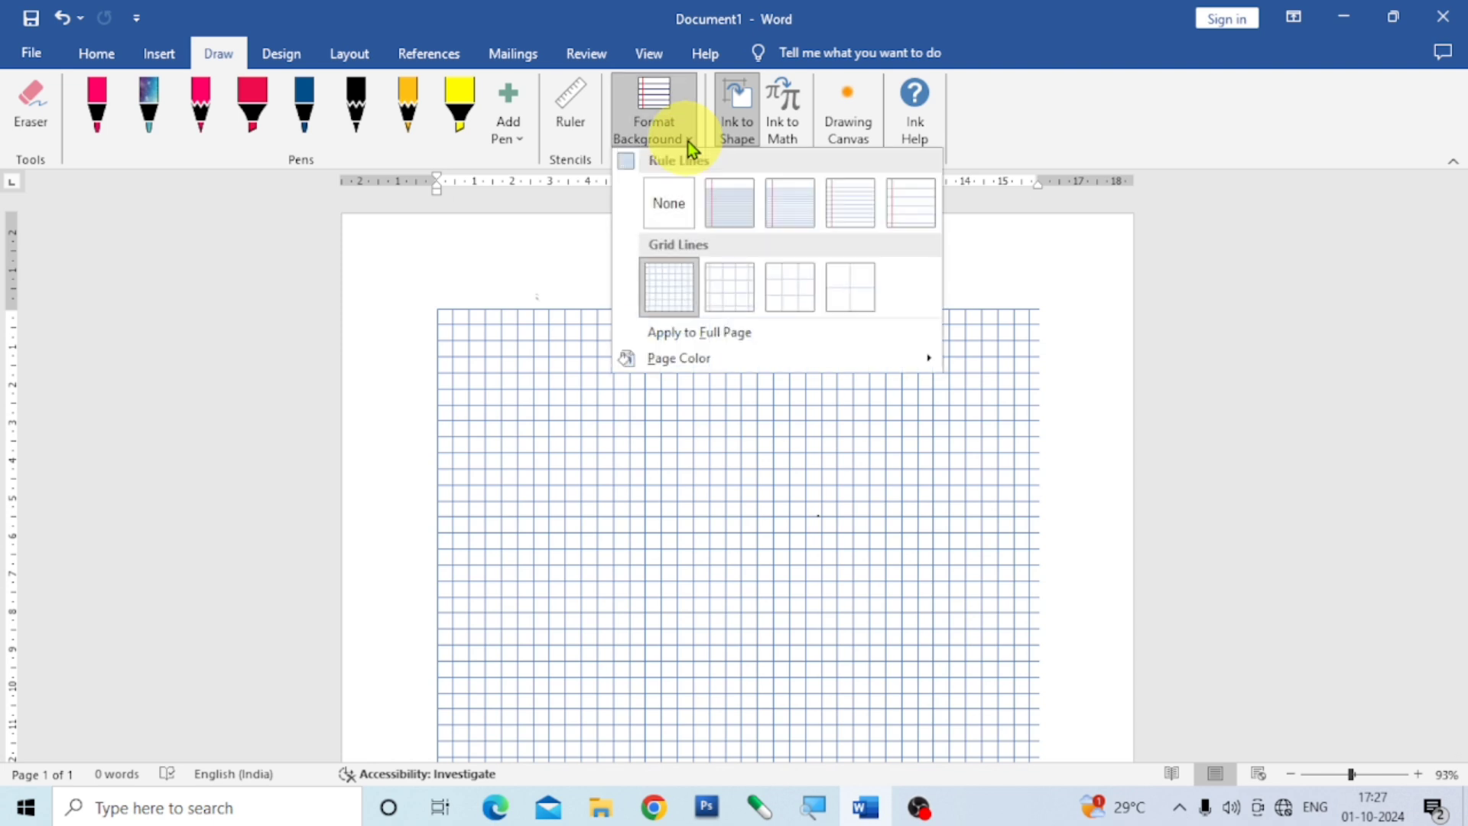
click(731, 286)
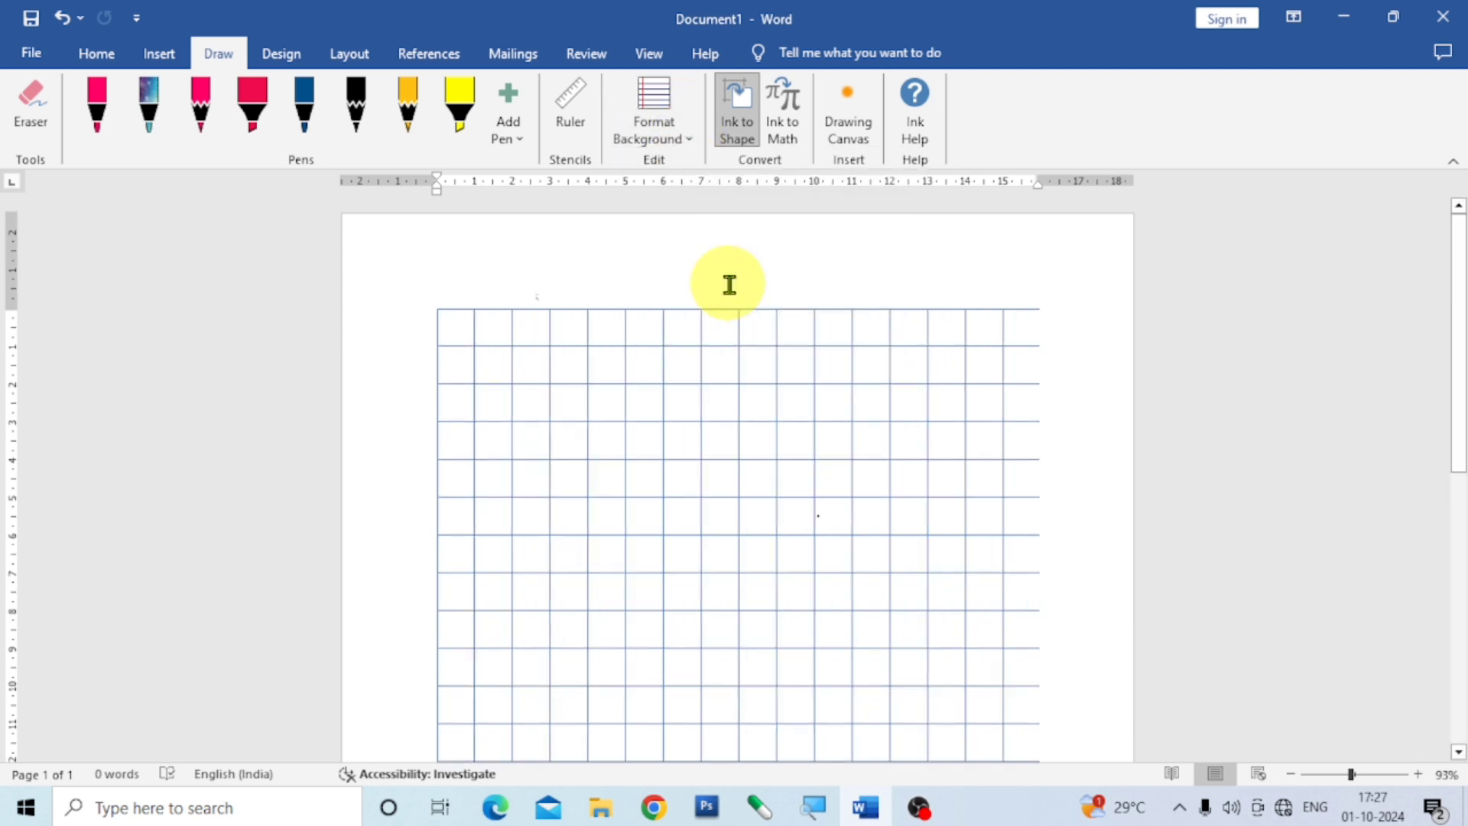
Change the page background to the Large Grid and look over the page.
click(687, 139)
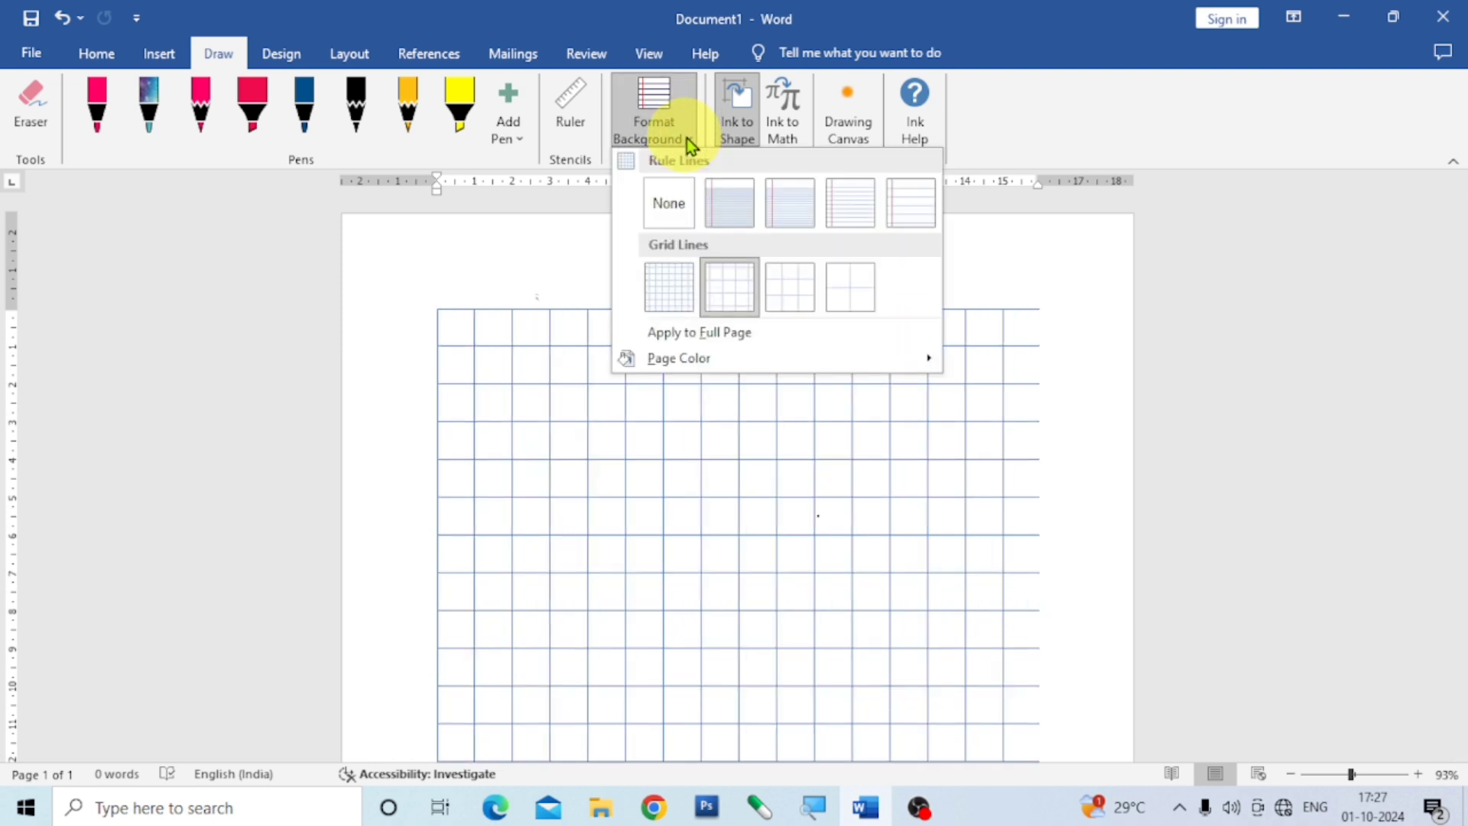
click(794, 289)
scroll(813, 367, down, 5)
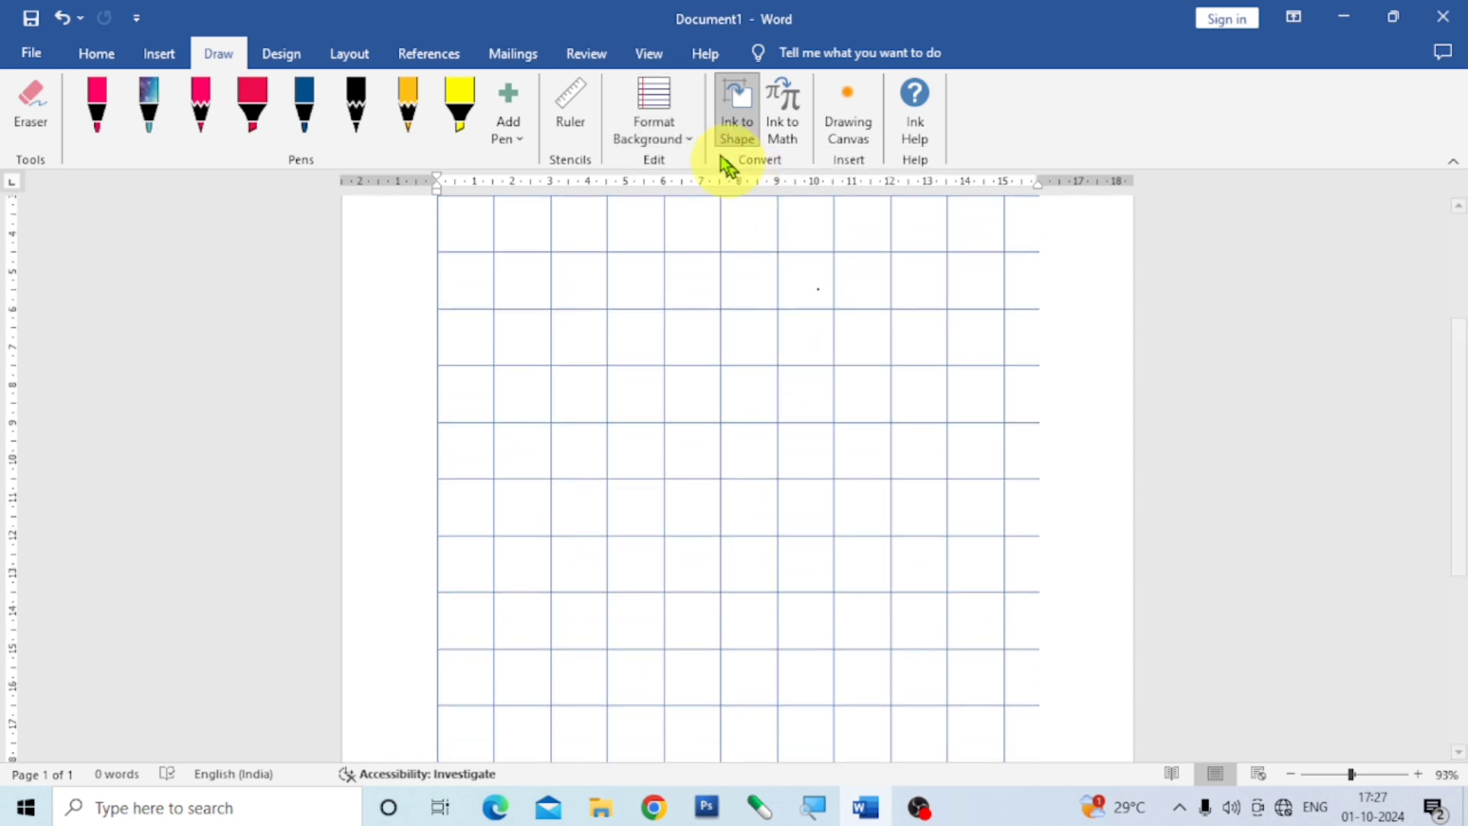
Change the page background to the Very Large Grid and look over the page.
click(690, 139)
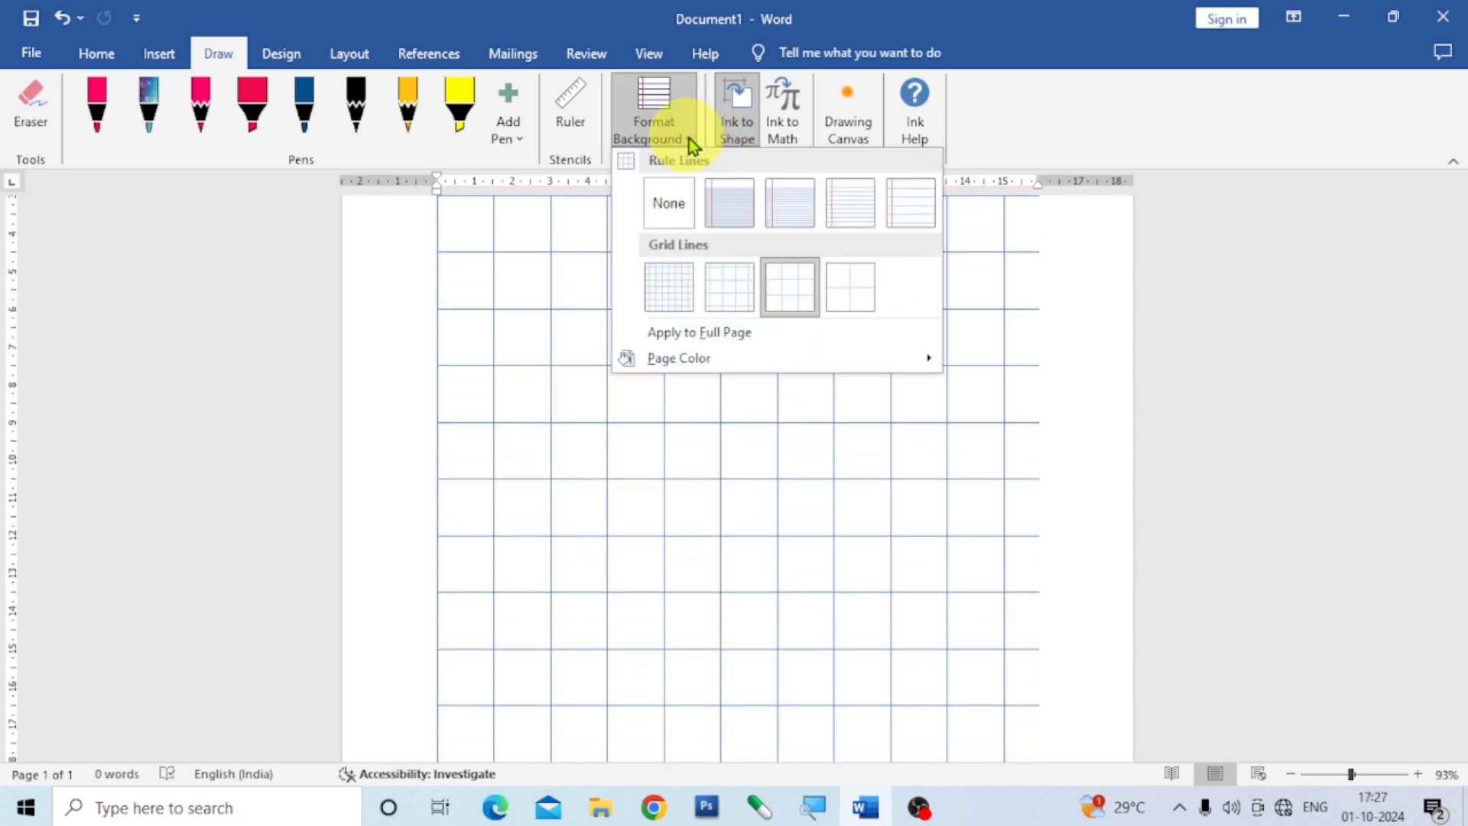
click(854, 289)
scroll(810, 433, up, 5)
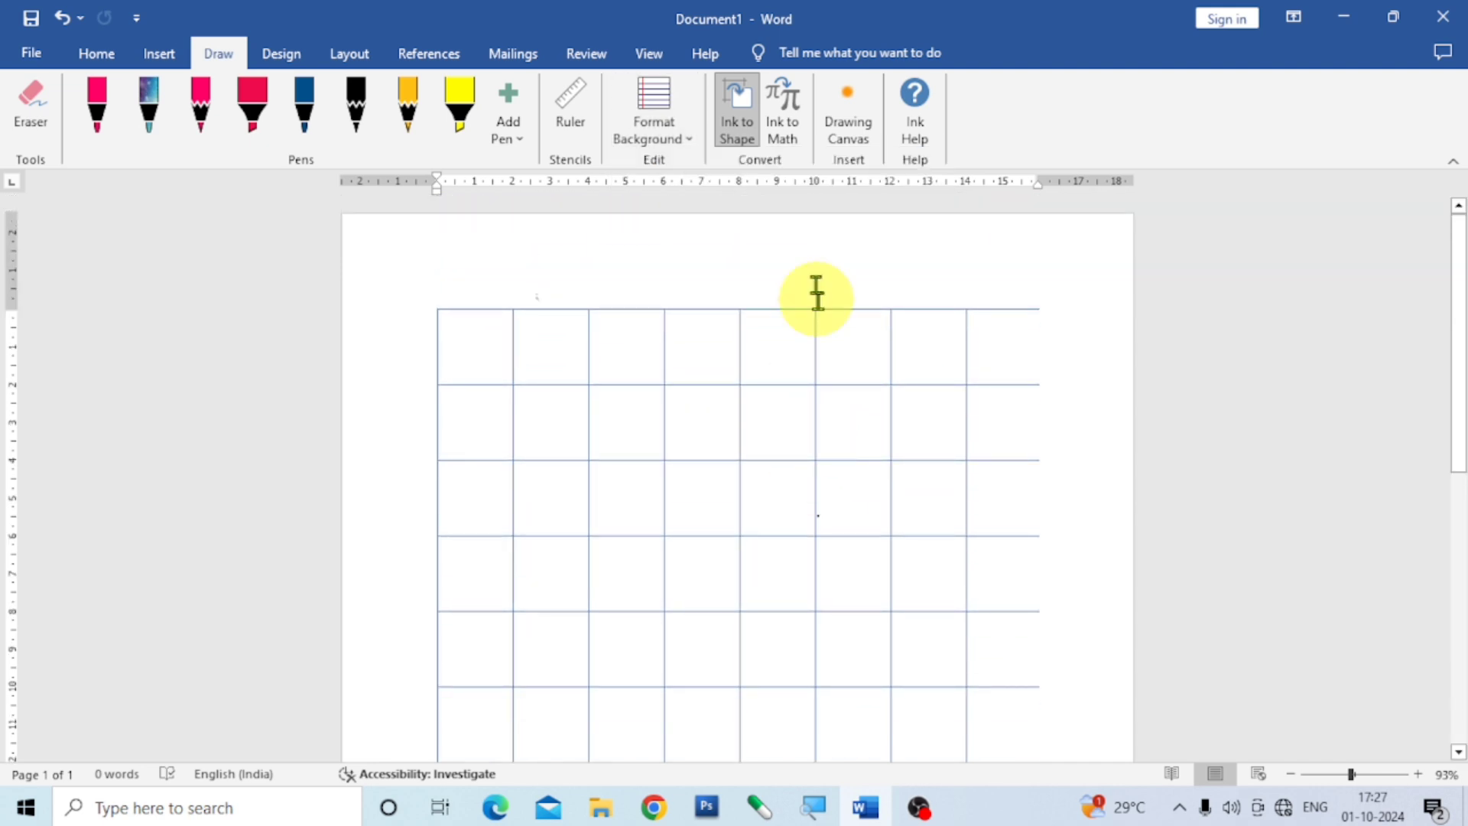
Remove the grid lines from the page background and set the page color to a light gold theme color.
click(686, 139)
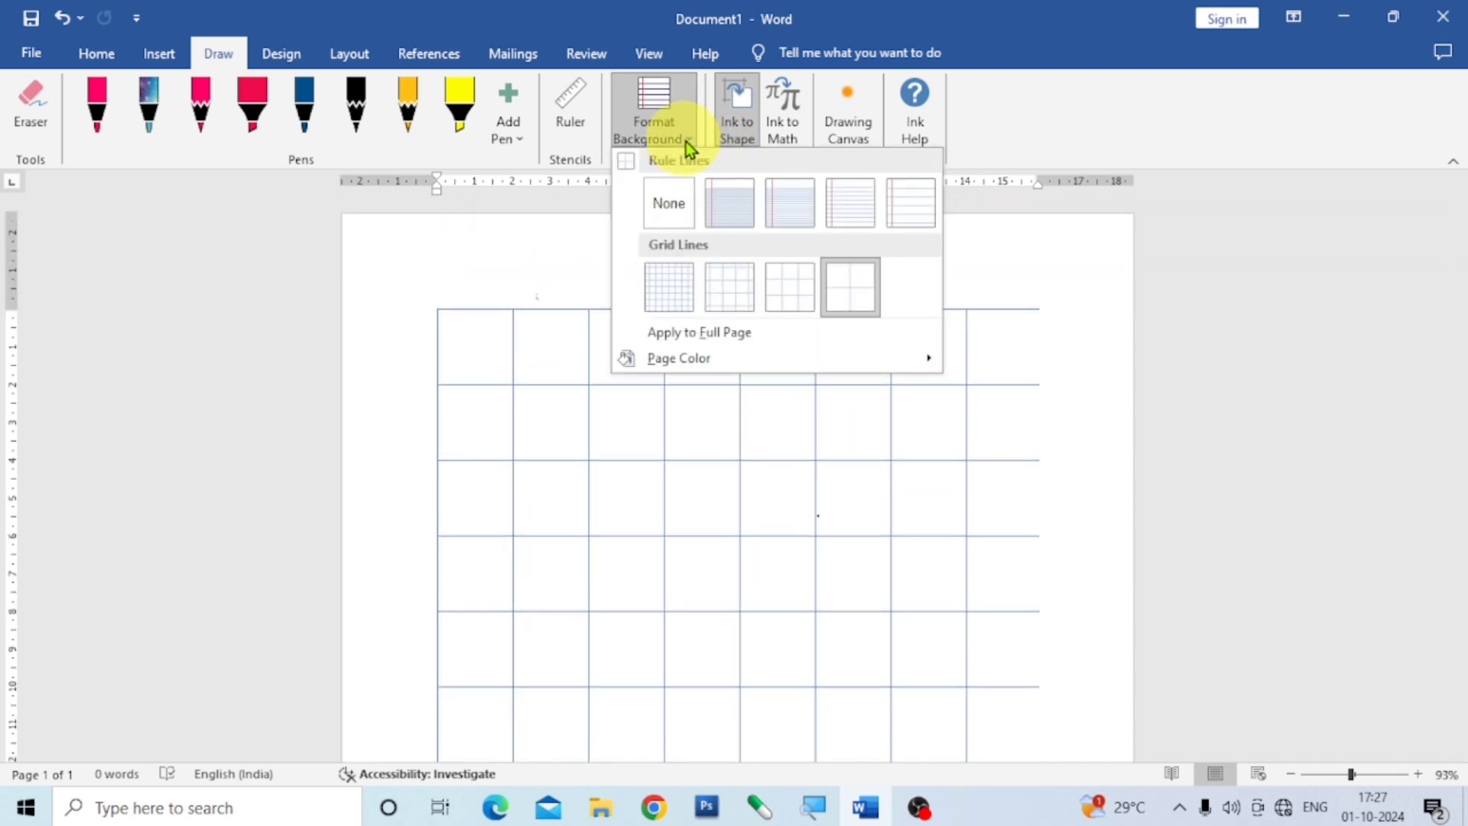
click(662, 208)
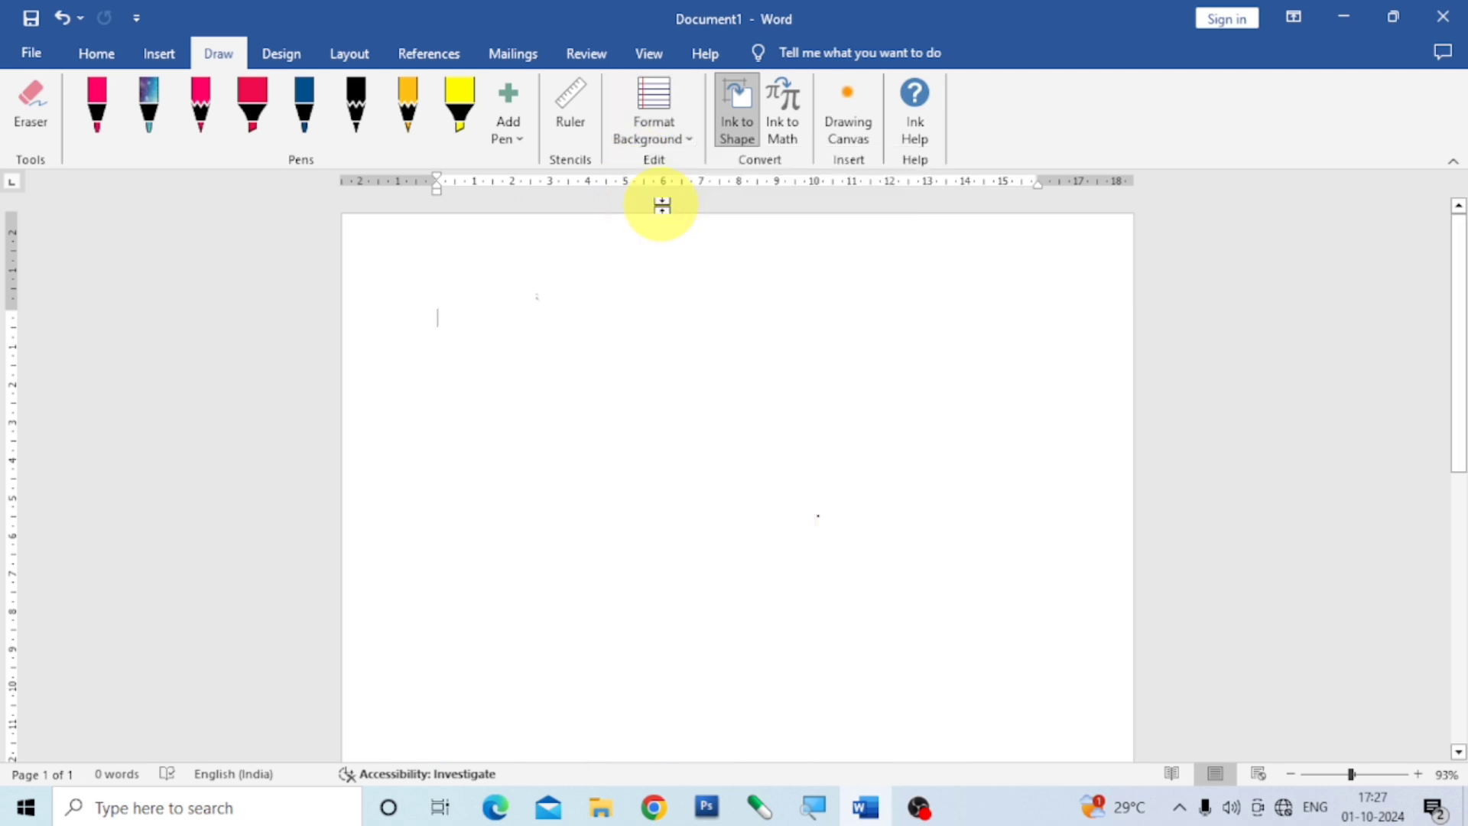
click(689, 139)
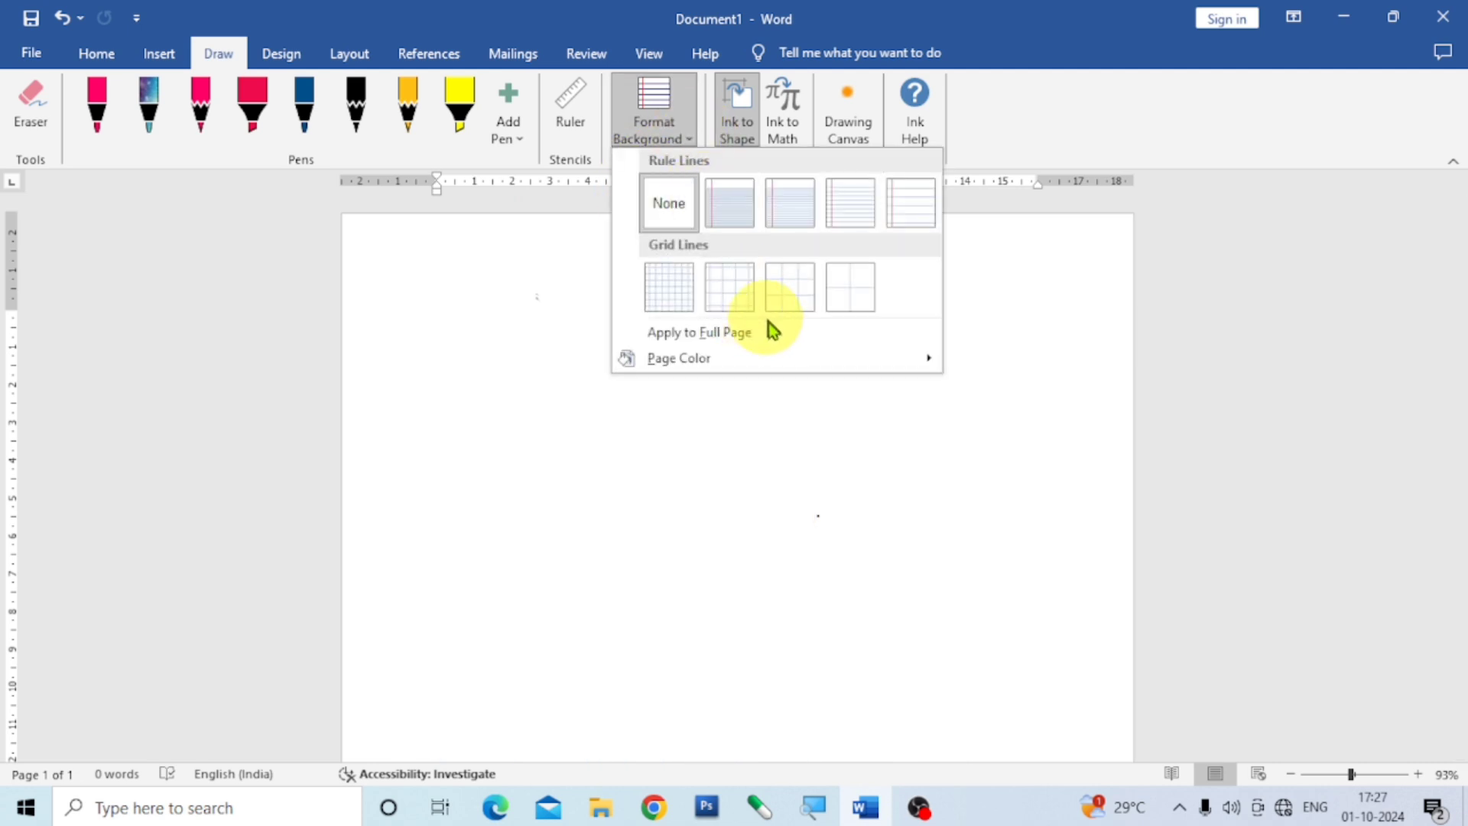
mouse_move(723, 361)
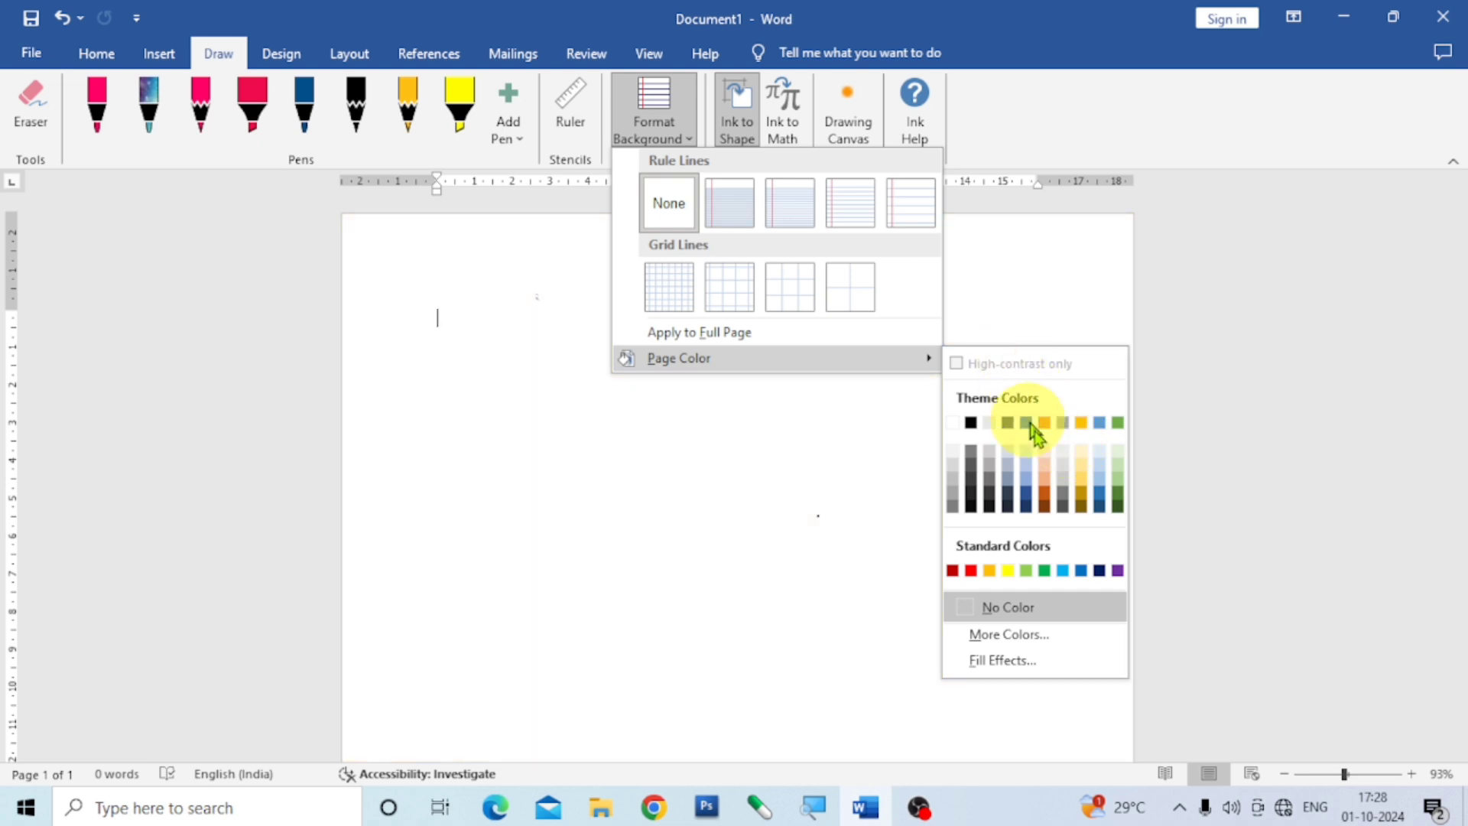
click(1080, 465)
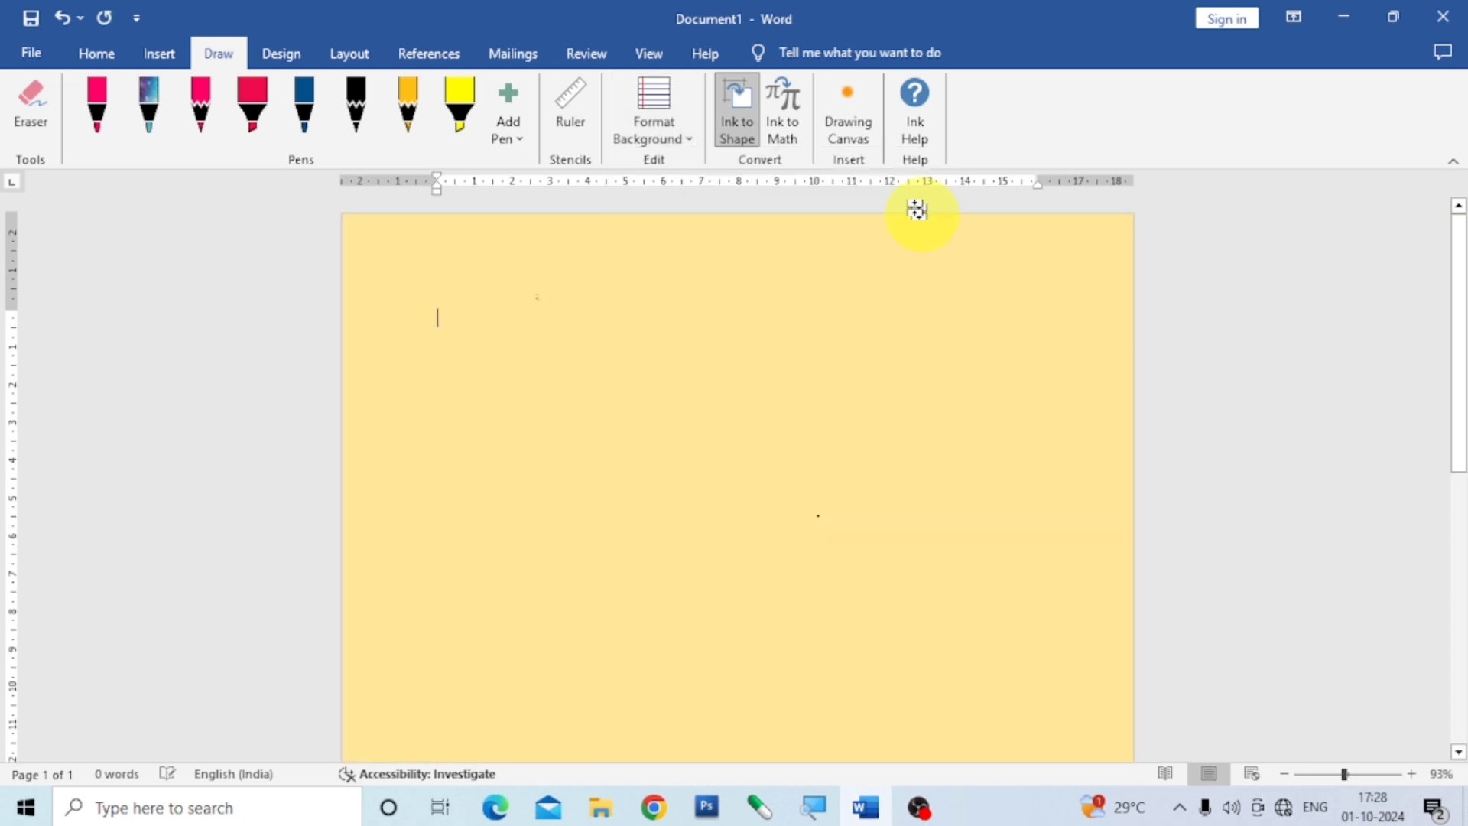
Apply Standard Ruled lines over the light gold page and look over the result.
click(687, 137)
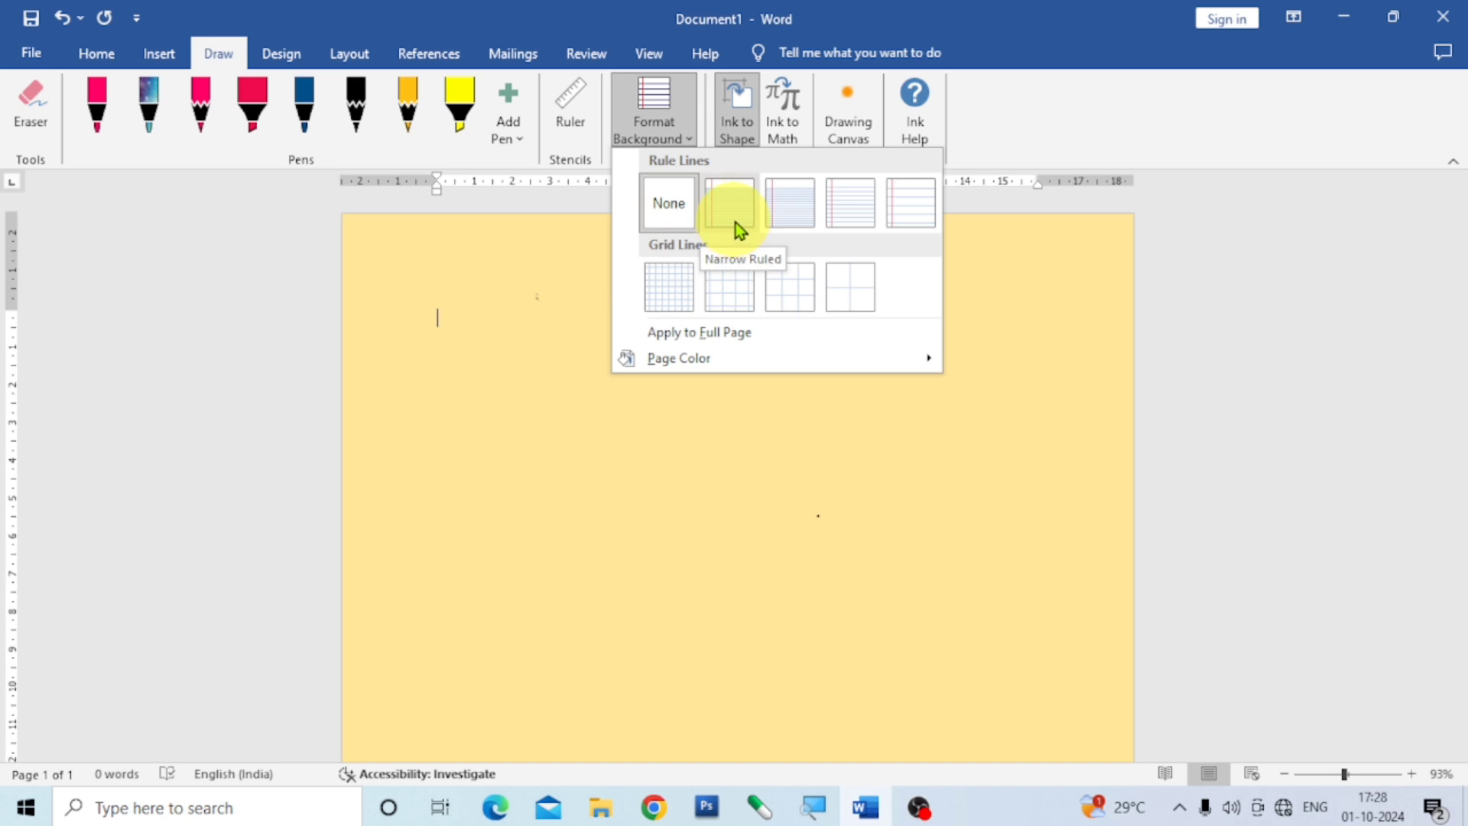
click(849, 218)
scroll(780, 371, down, 5)
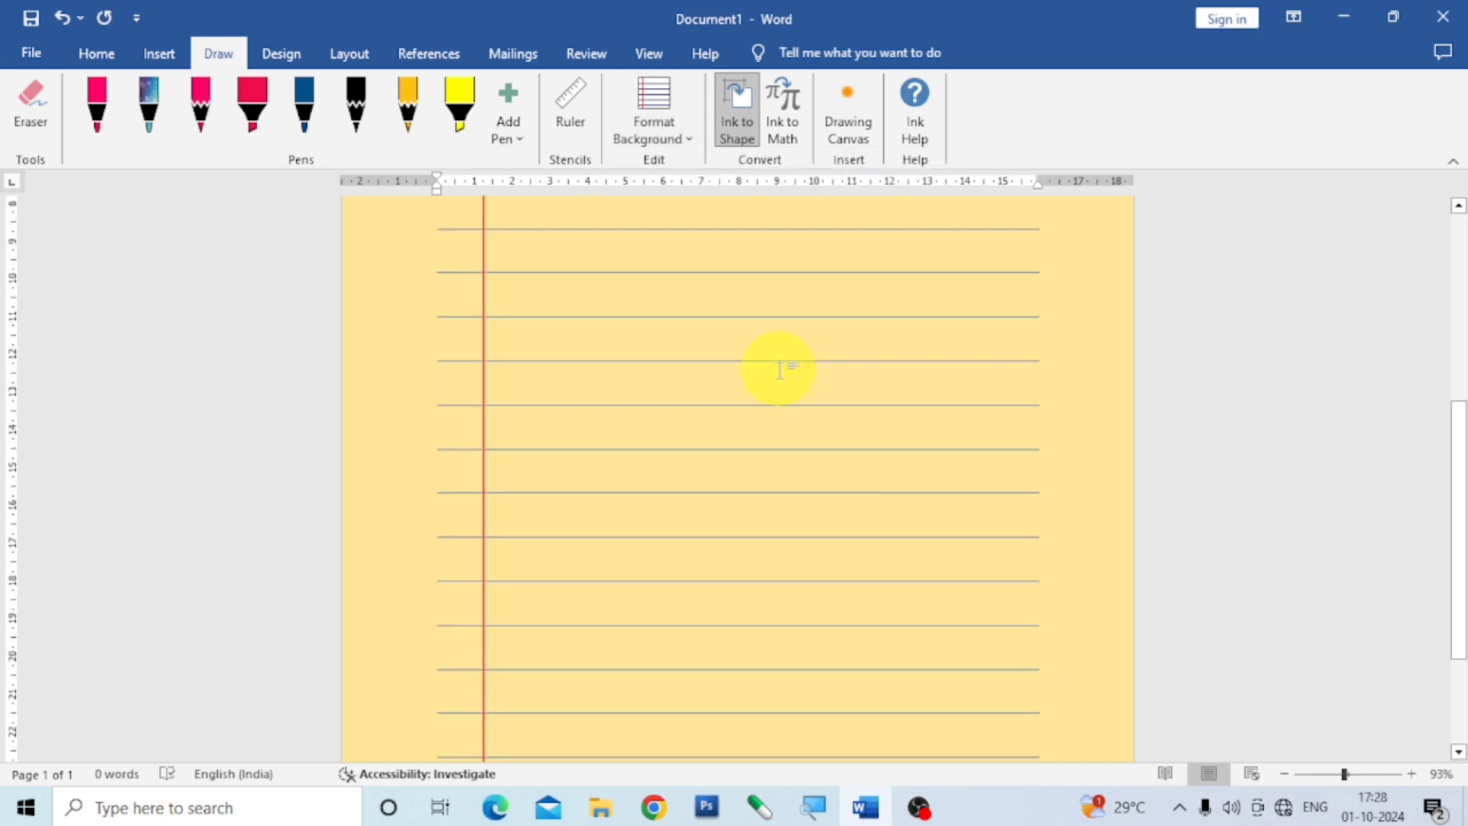
scroll(780, 371, up, 1)
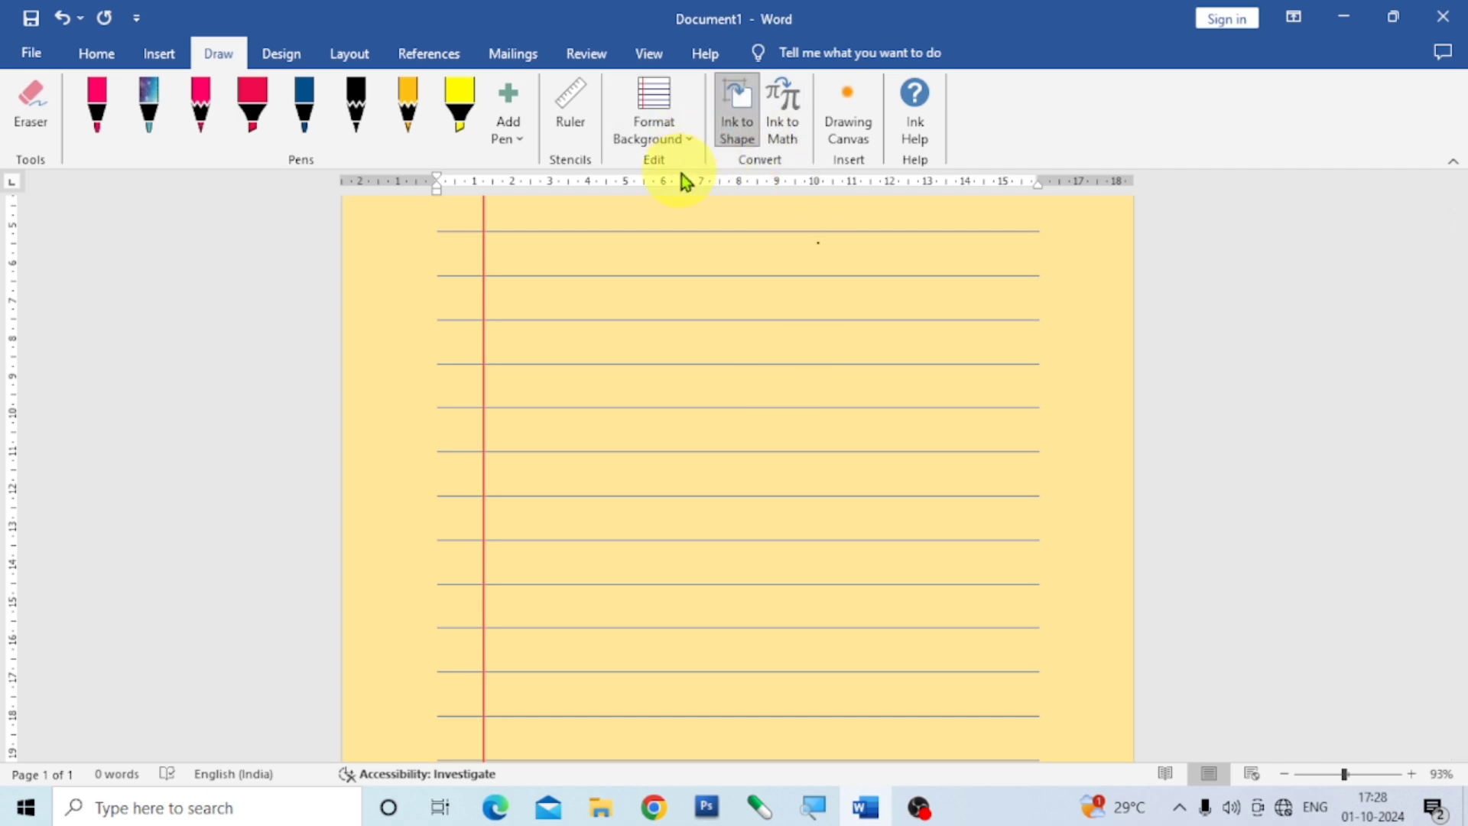
Set the page color to No Color and remove the rule lines from the page background.
click(687, 140)
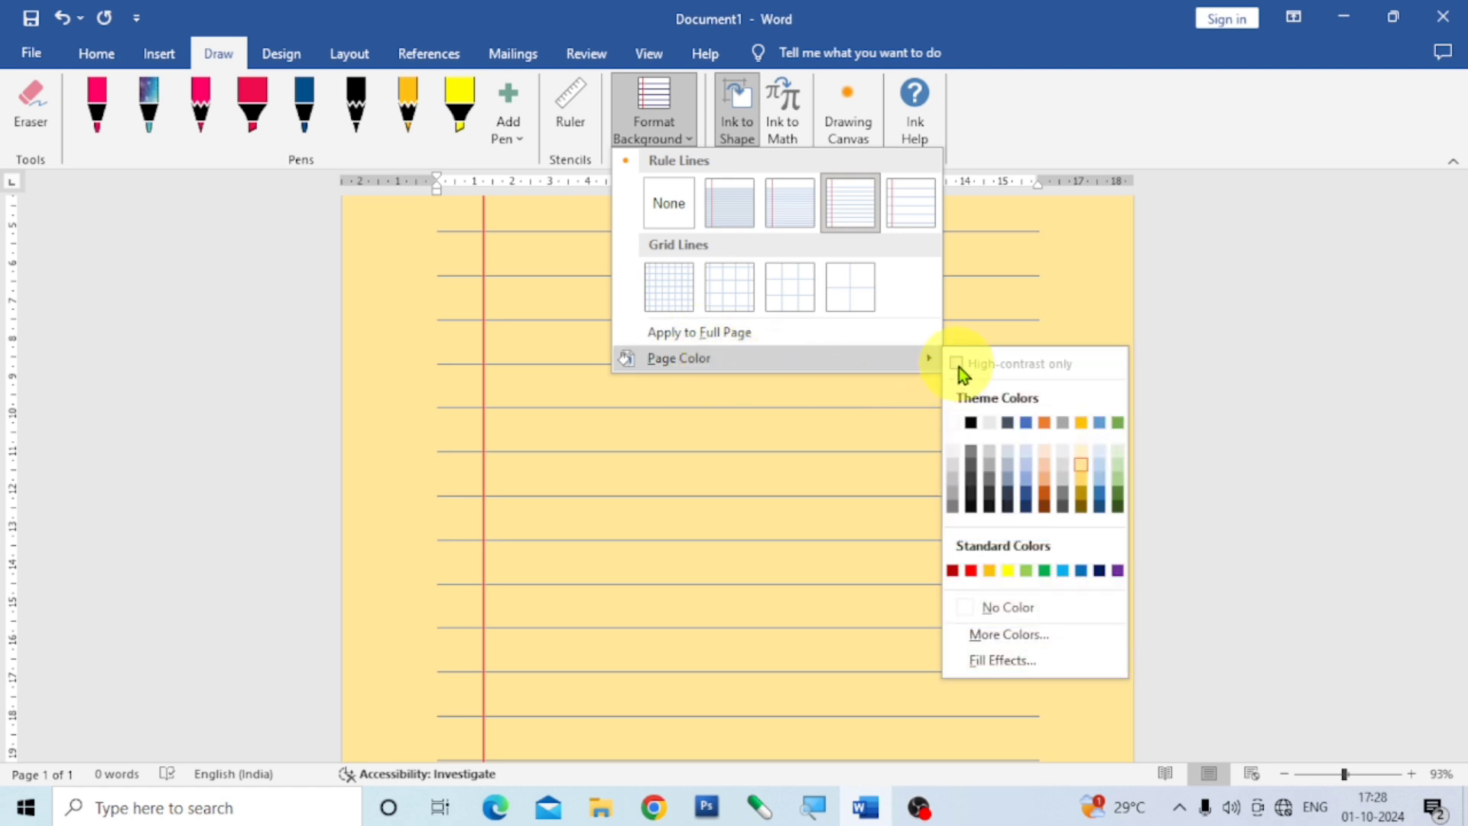
click(1020, 612)
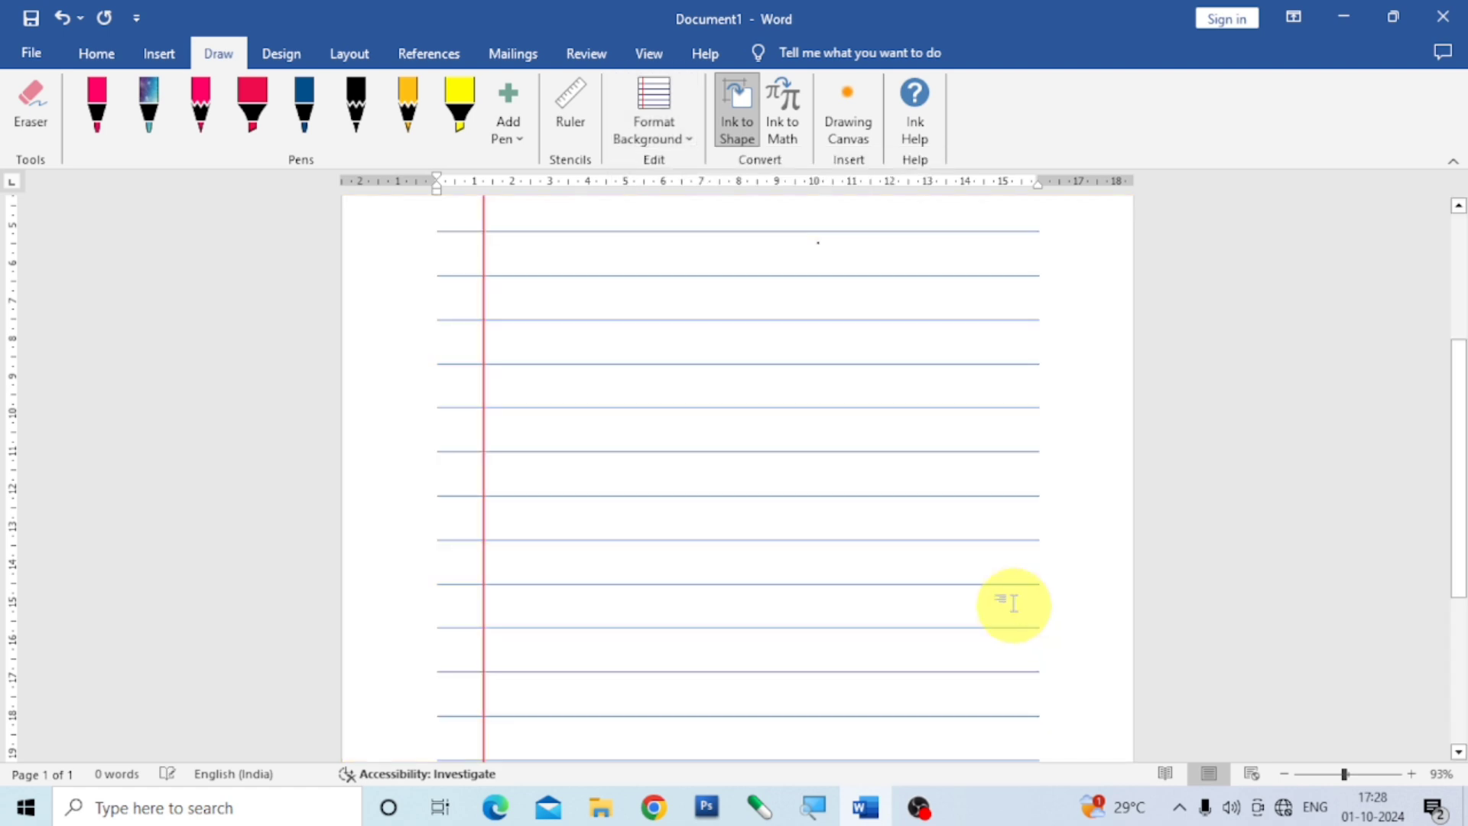
click(690, 138)
click(673, 198)
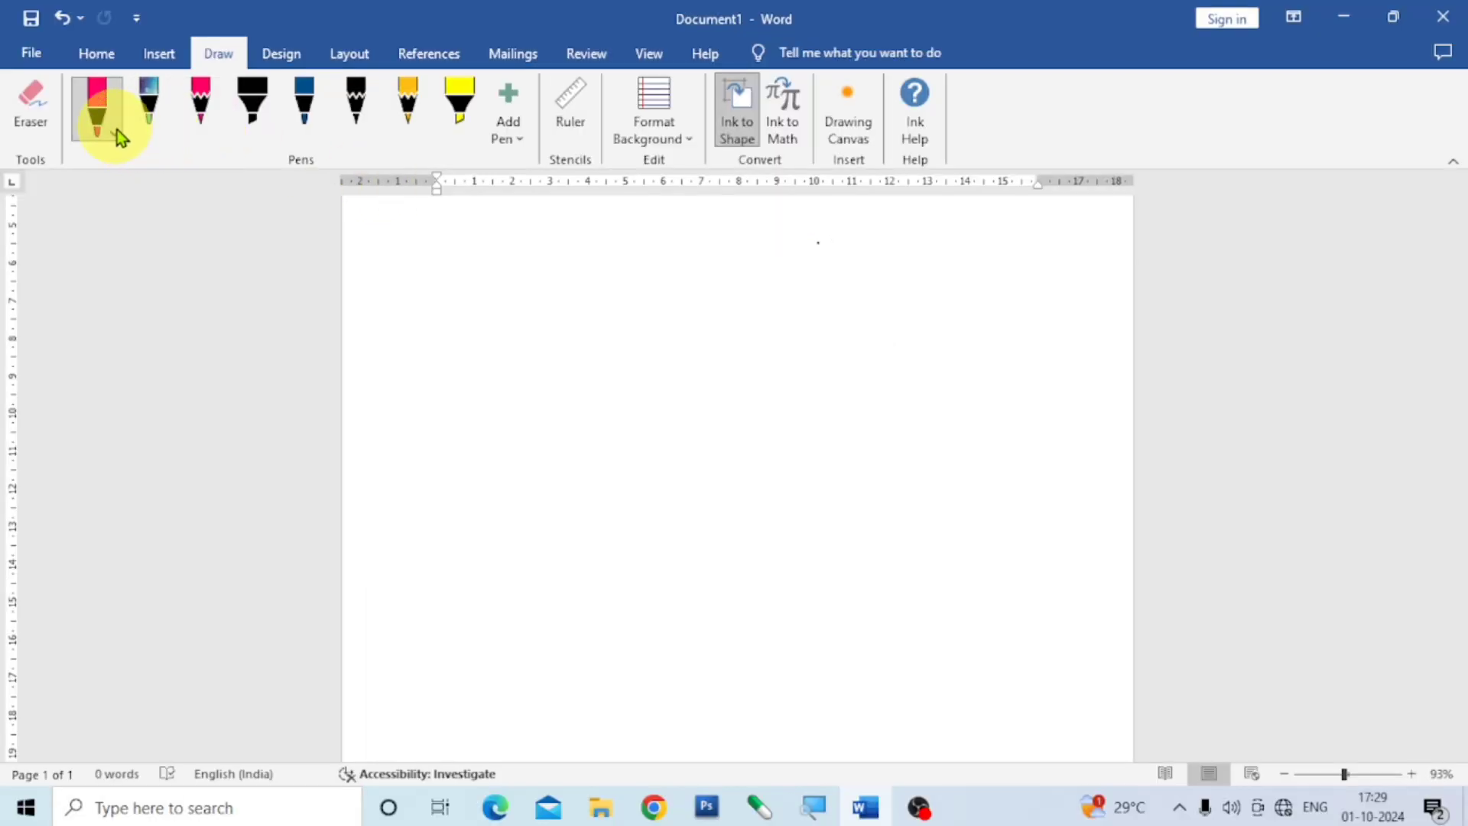
Set the first pen's ink color to black and draw a circle on the page with Ink to Shape conversion.
click(117, 130)
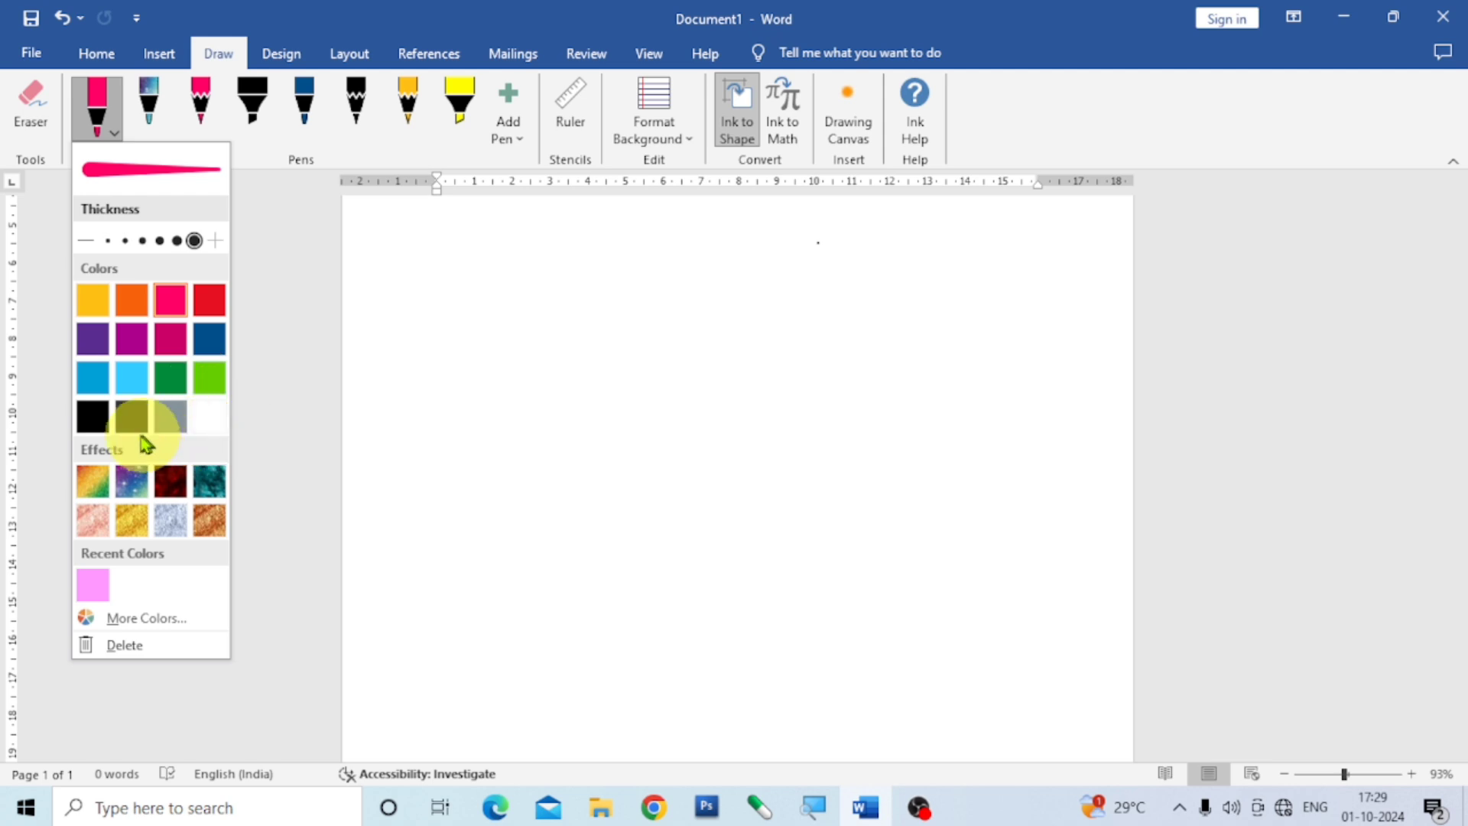
click(92, 415)
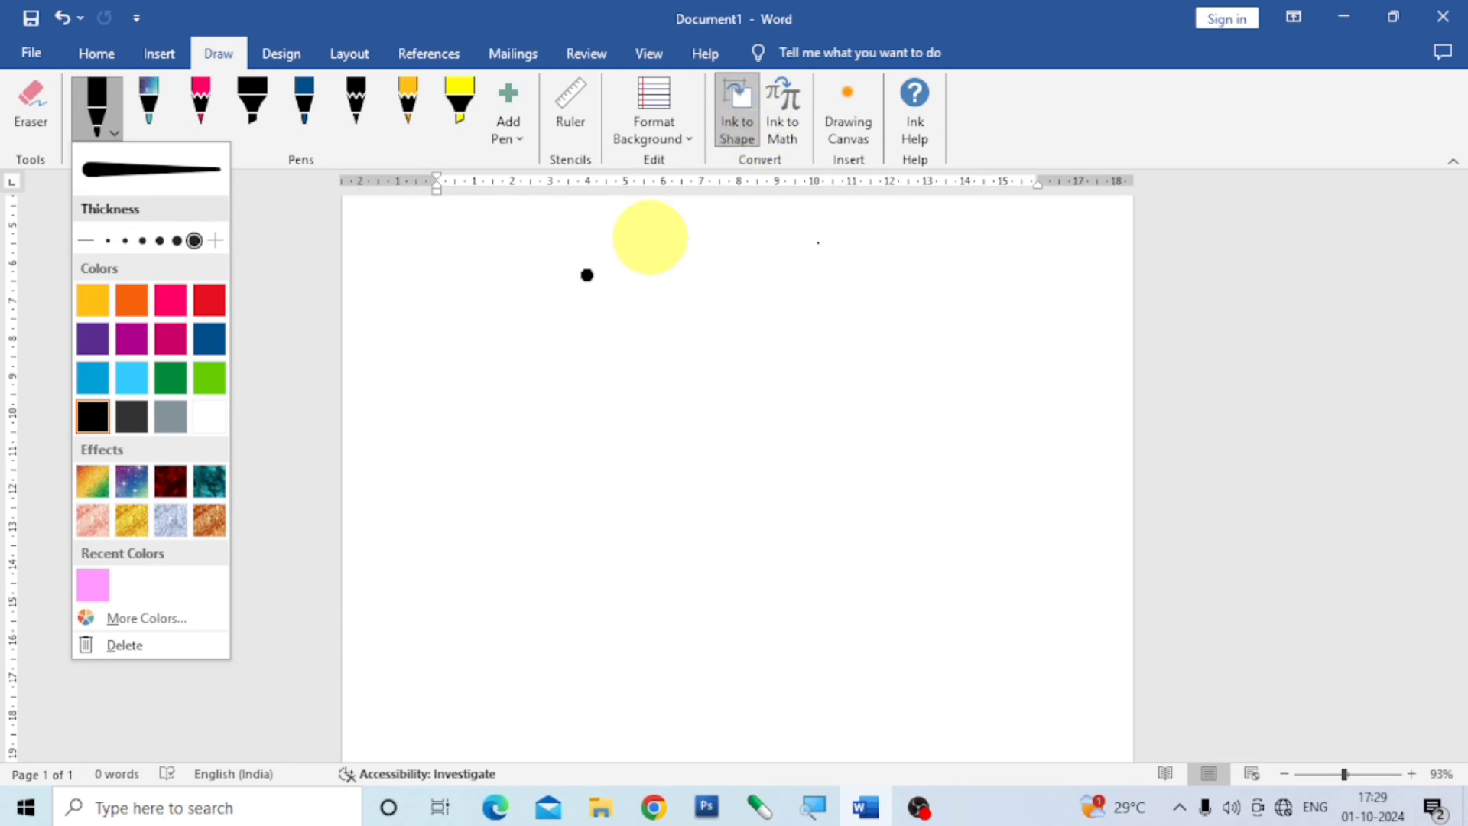
click(480, 290)
mouse_move(485, 289)
mouse_down()
mouse_move(441, 350)
mouse_move(452, 406)
mouse_move(514, 437)
mouse_move(586, 413)
mouse_move(604, 350)
mouse_move(585, 289)
mouse_move(529, 269)
mouse_move(481, 288)
mouse_up()
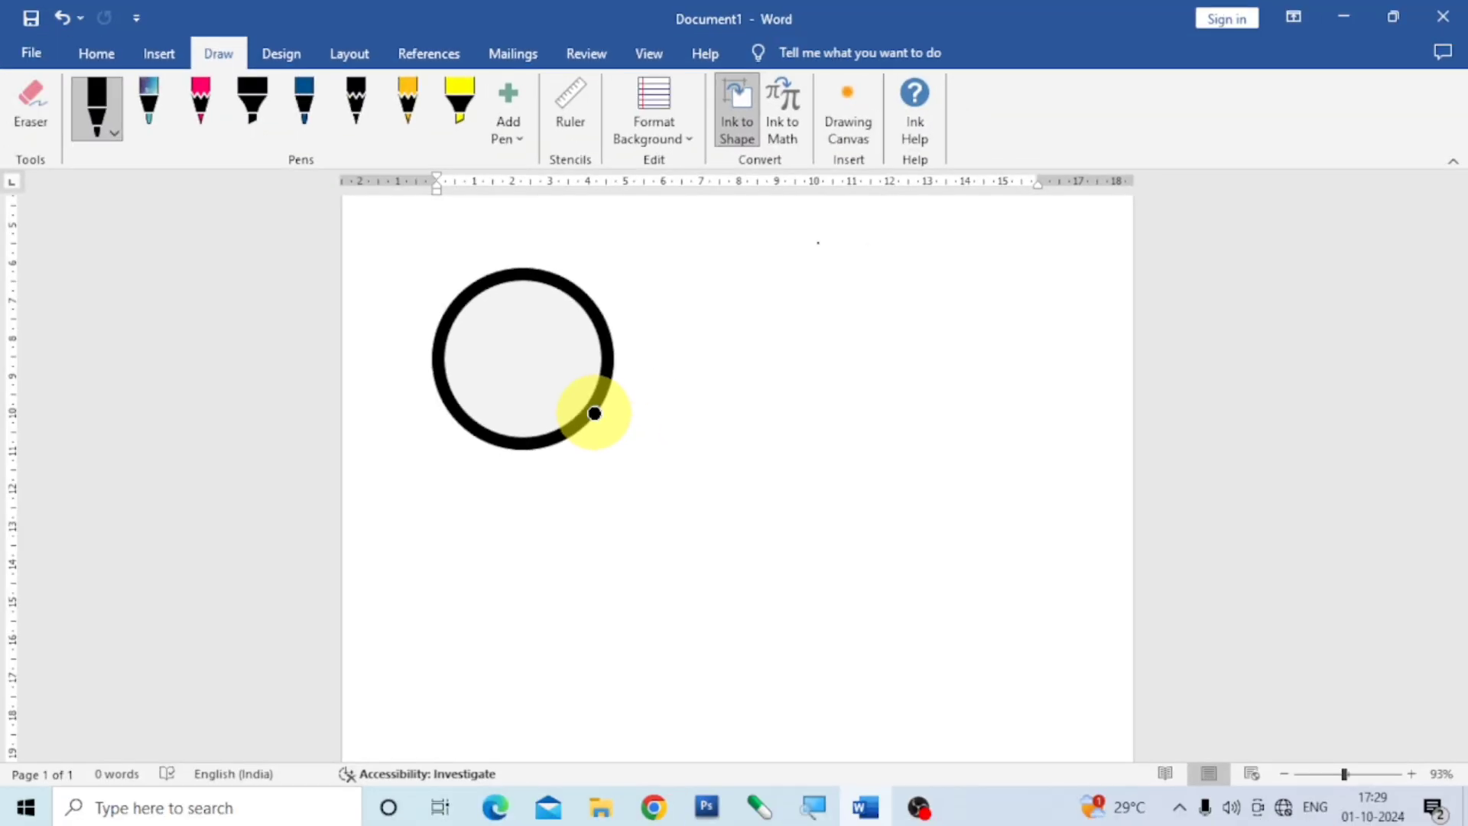
Draw a square, a triangle and a wide rectangle as converted shapes, plus a smaller circle beside the square and a tall ellipse beside the triangle.
mouse_move(697, 273)
mouse_down()
mouse_move(676, 406)
mouse_move(719, 420)
mouse_move(878, 397)
mouse_move(881, 251)
mouse_move(747, 253)
mouse_move(696, 274)
mouse_up()
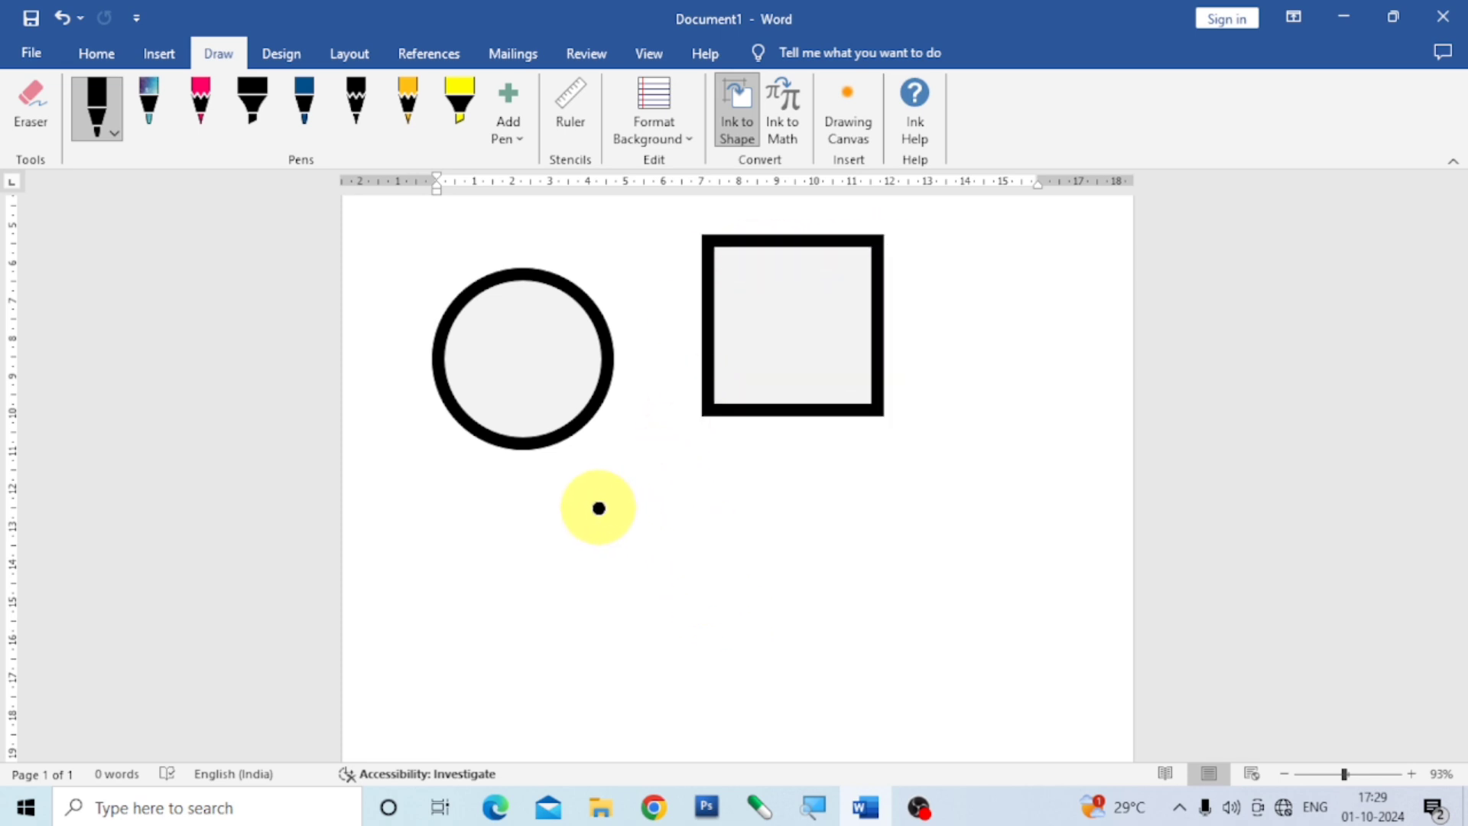
mouse_move(598, 506)
mouse_down()
mouse_move(515, 626)
mouse_move(510, 662)
mouse_move(674, 651)
mouse_move(595, 508)
mouse_up()
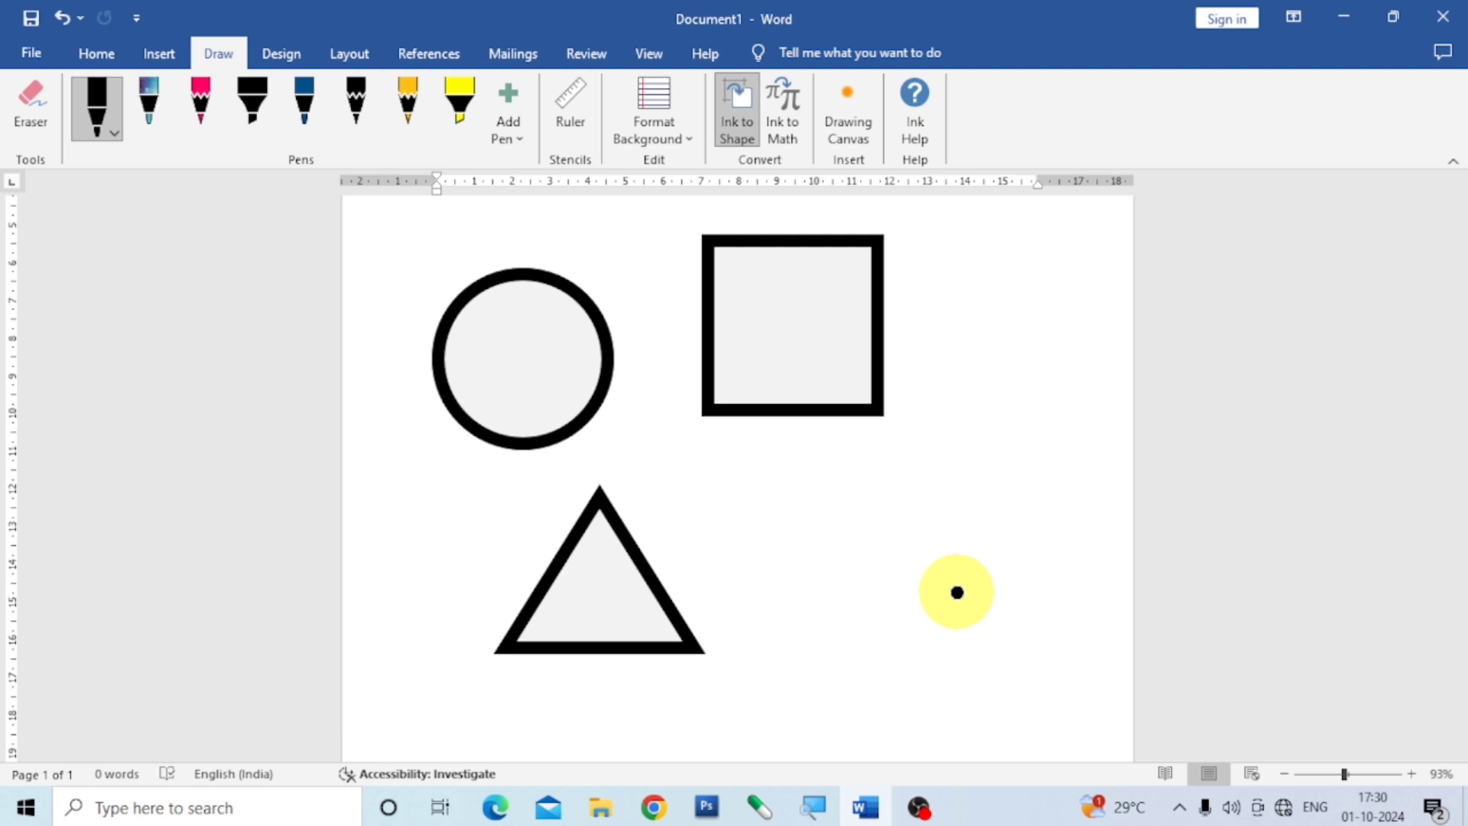
click(739, 144)
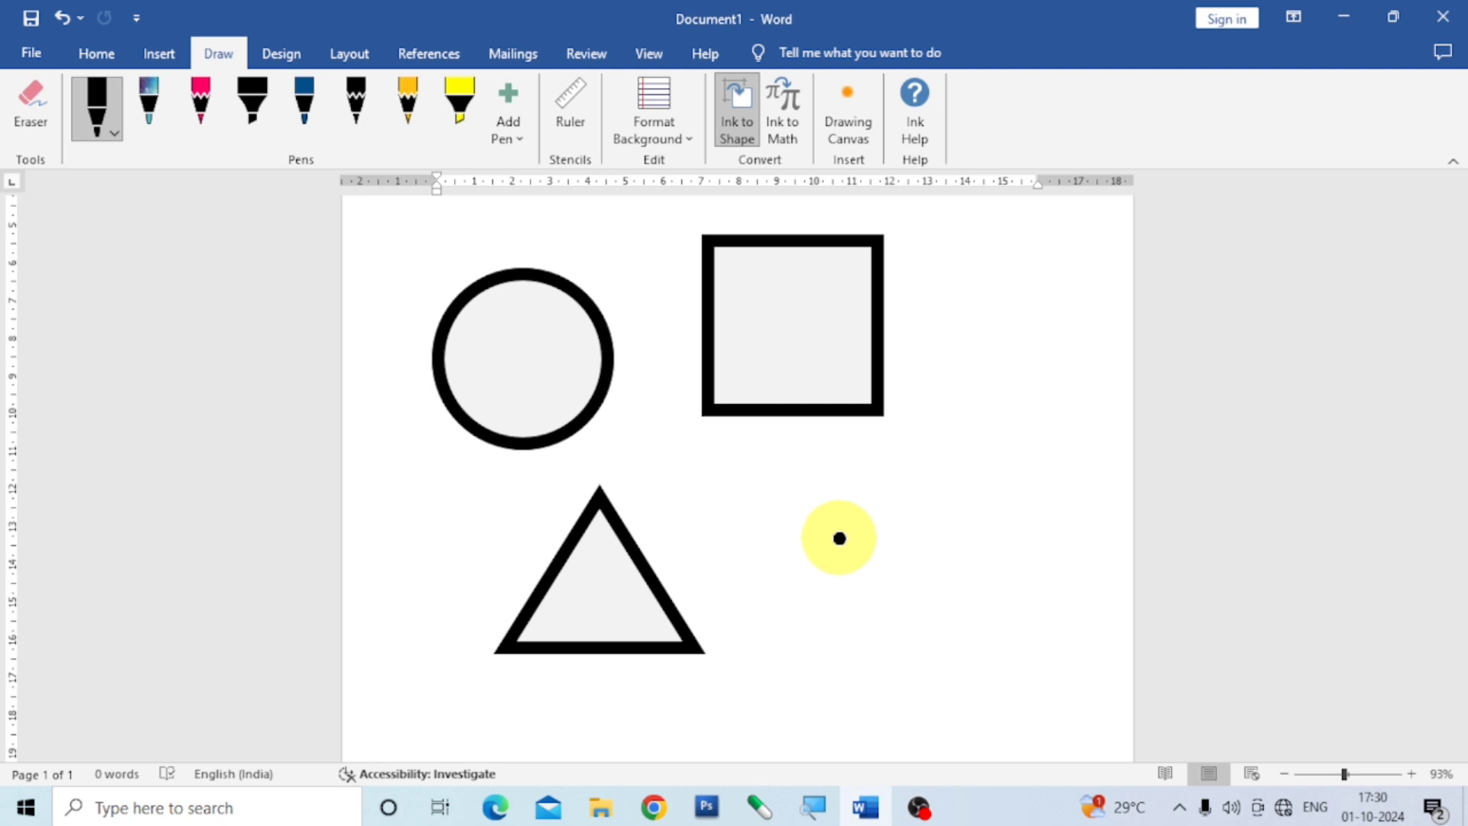
mouse_move(771, 493)
mouse_down()
mouse_move(766, 637)
mouse_move(1059, 640)
mouse_move(1059, 488)
mouse_move(872, 512)
mouse_move(771, 492)
mouse_up()
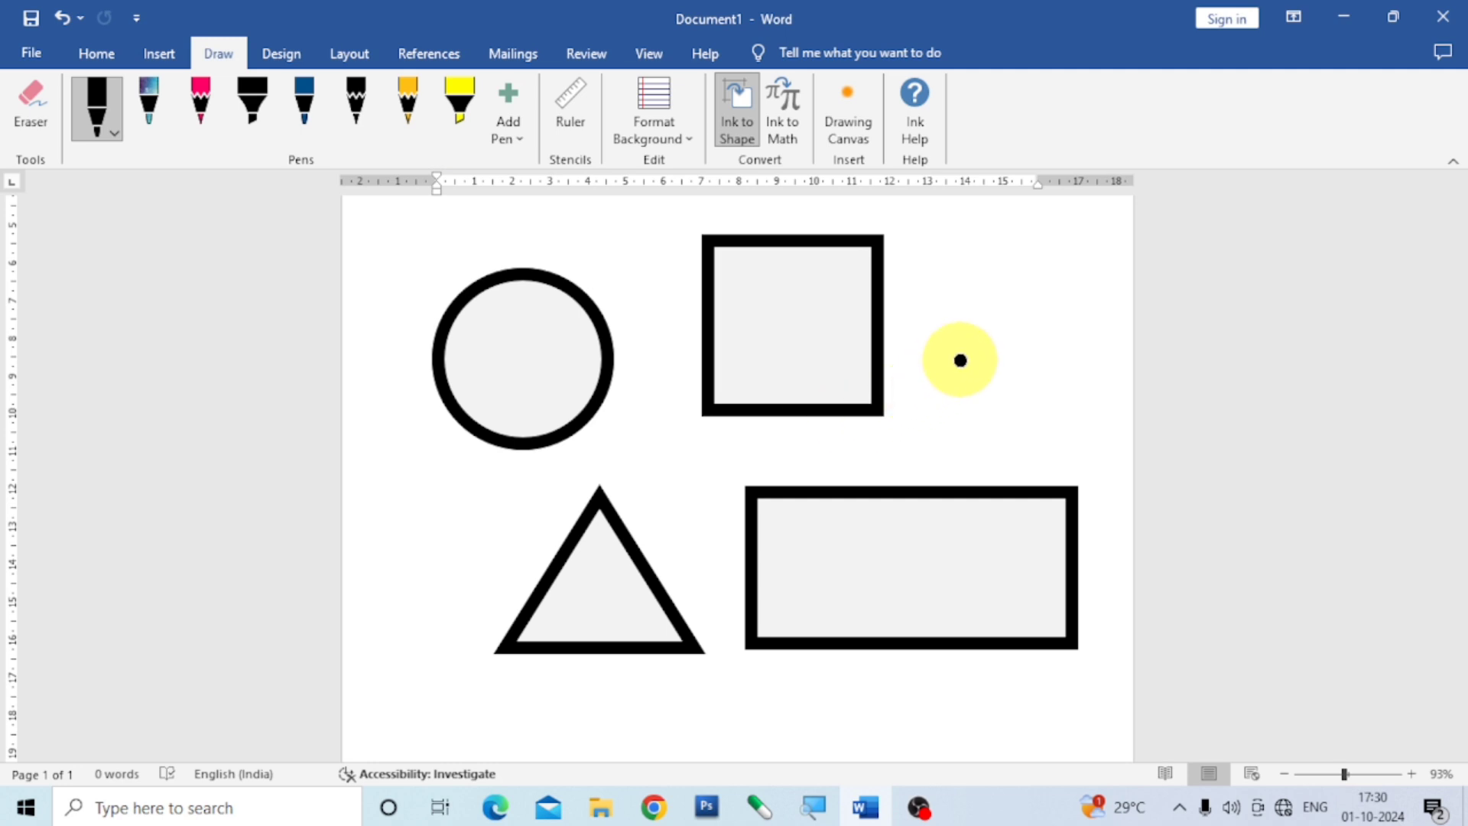
mouse_move(987, 284)
mouse_down()
mouse_move(928, 338)
mouse_move(1056, 354)
mouse_move(1026, 292)
mouse_move(981, 289)
mouse_up()
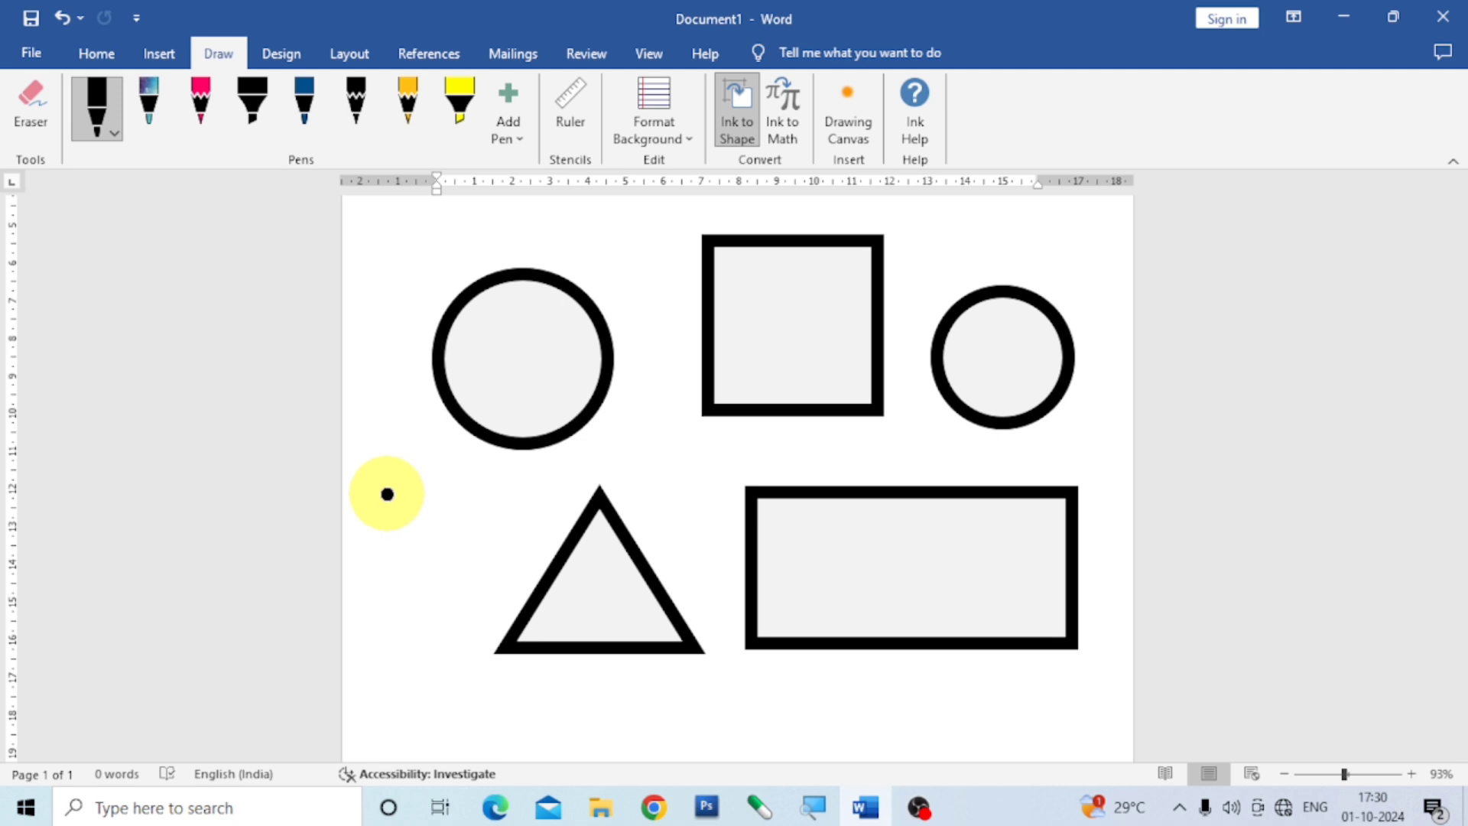
mouse_move(387, 494)
mouse_down()
mouse_move(383, 612)
mouse_move(433, 606)
mouse_move(446, 563)
mouse_move(431, 513)
mouse_move(387, 494)
mouse_up()
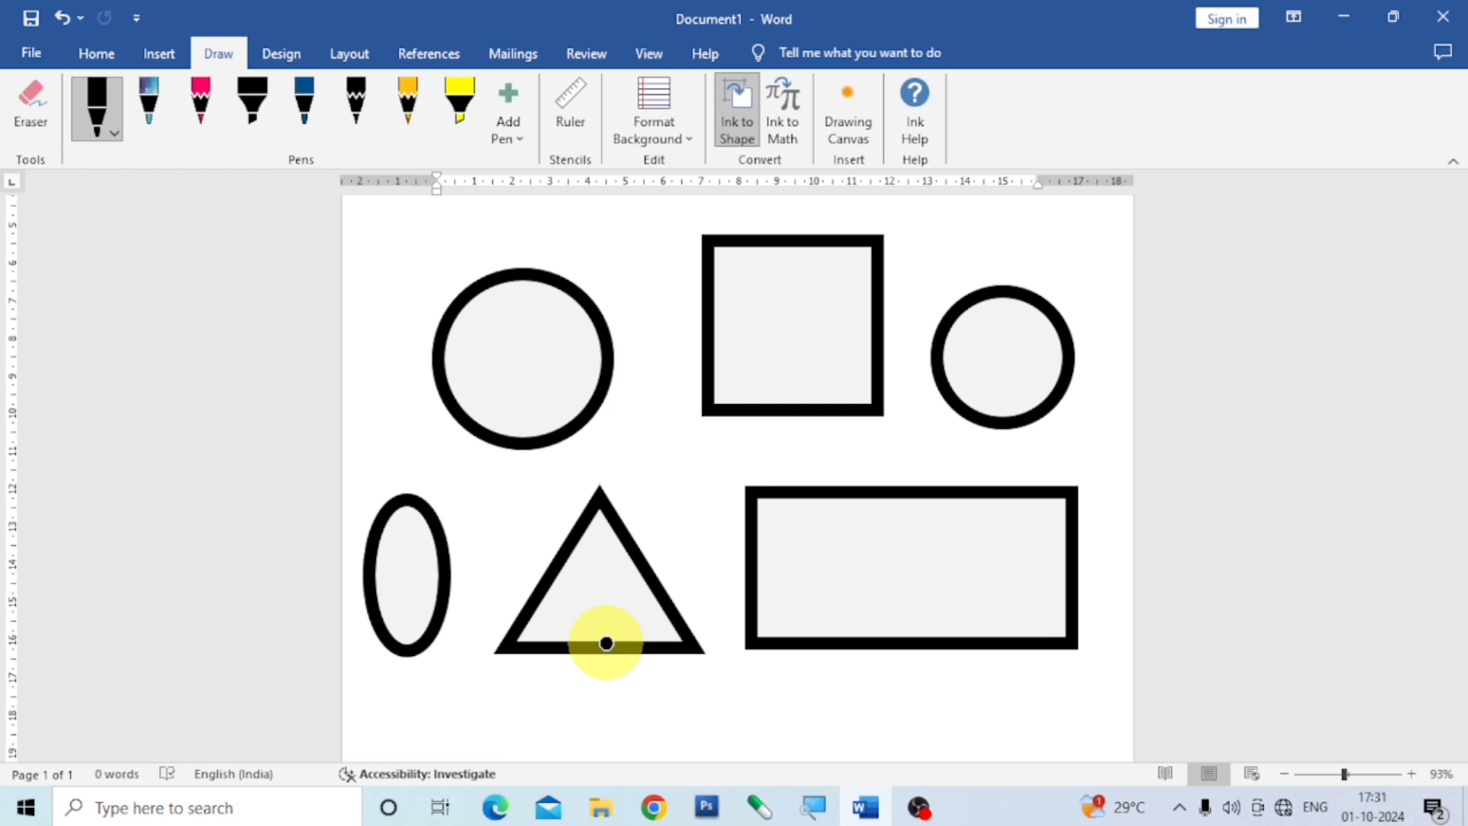
Handwrite the expression a² + b² with Ink to Math and insert it into the document as a typed equation.
click(788, 142)
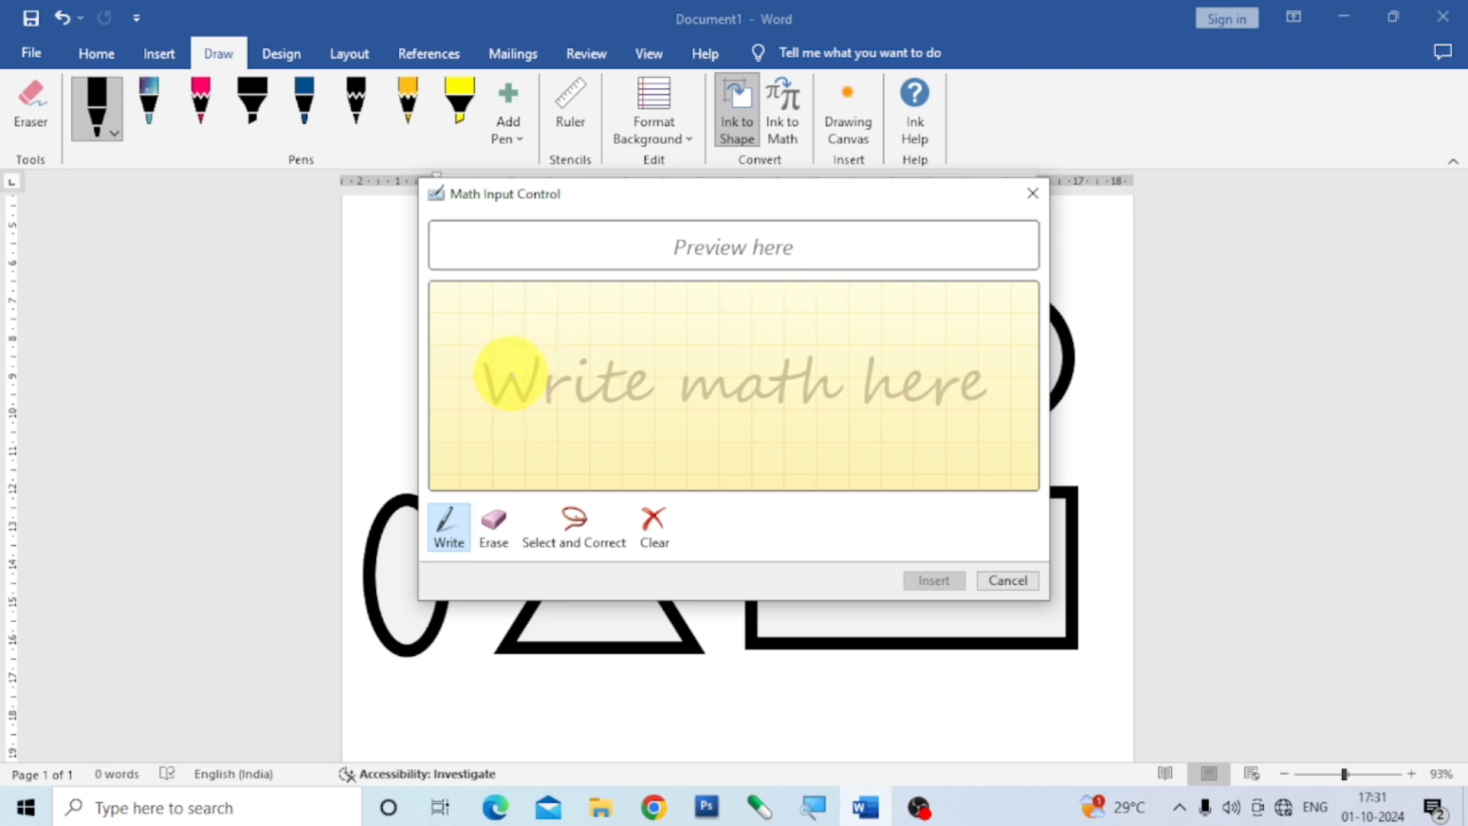
click(518, 366)
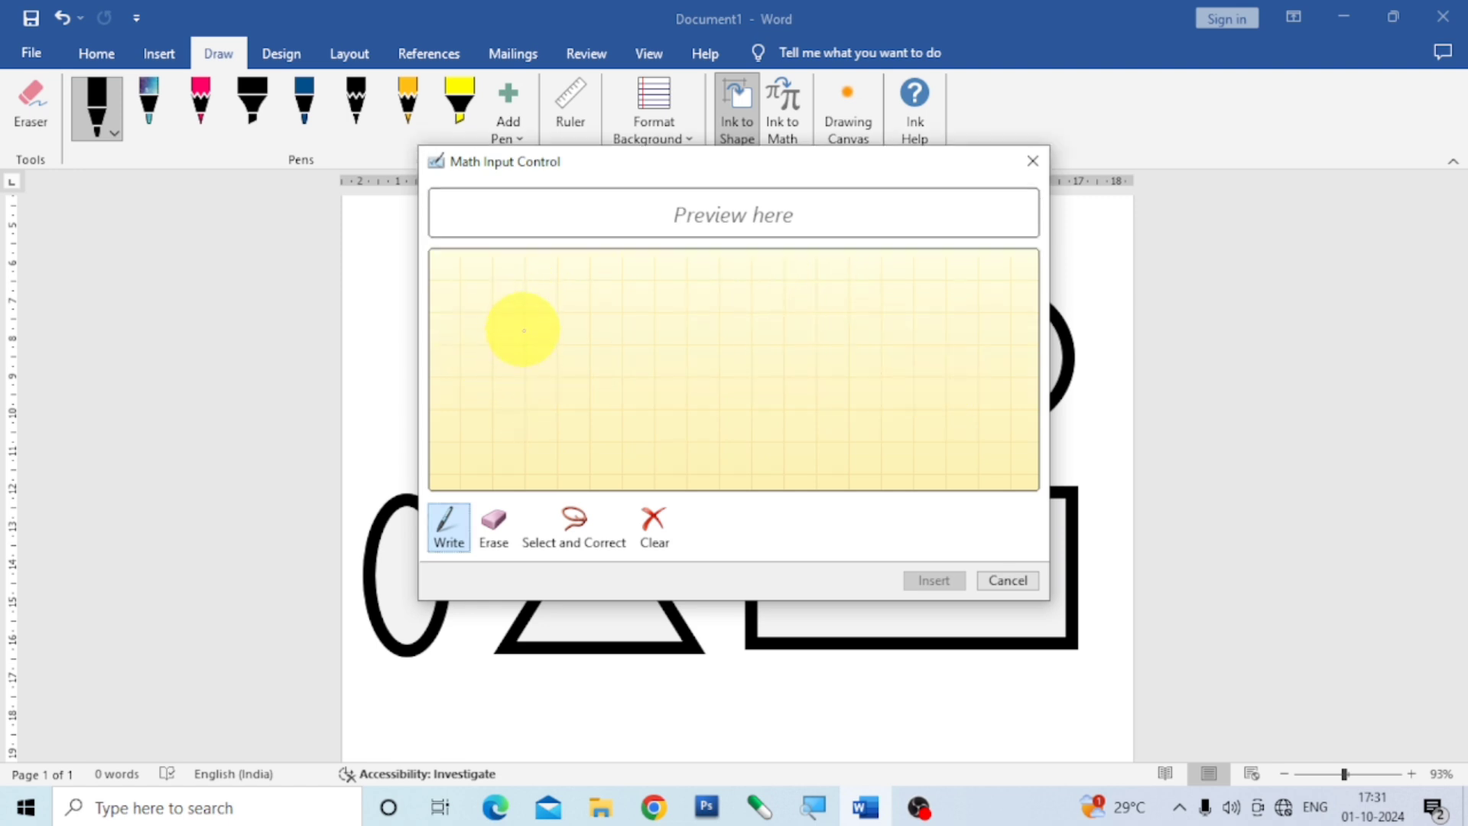
mouse_move(522, 319)
mouse_down()
mouse_move(497, 327)
mouse_move(490, 377)
mouse_move(524, 331)
mouse_up()
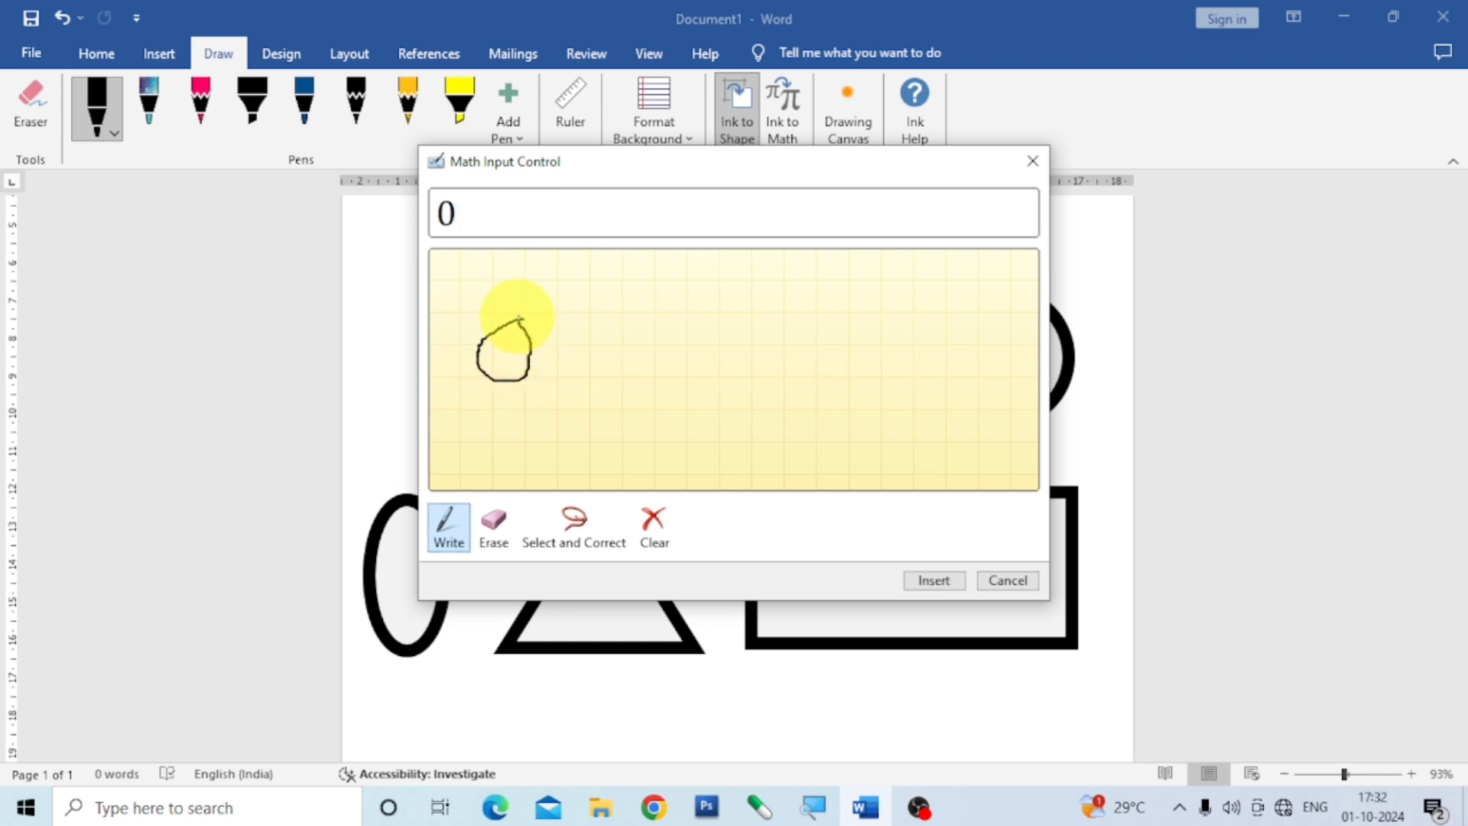
drag(549, 370, 557, 372)
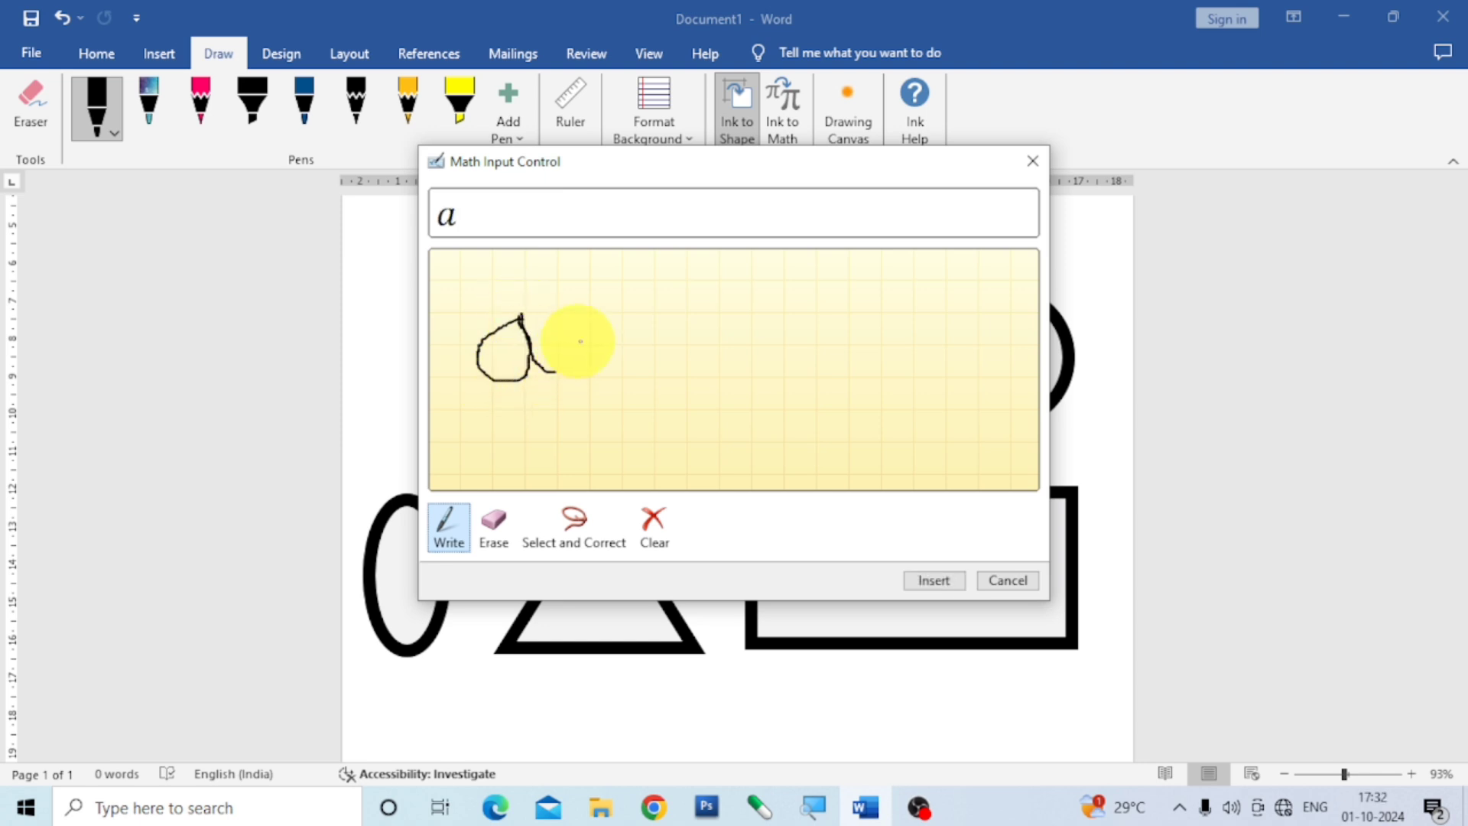
mouse_move(540, 305)
mouse_down()
mouse_move(535, 291)
mouse_move(535, 323)
mouse_move(640, 349)
mouse_move(603, 381)
mouse_up()
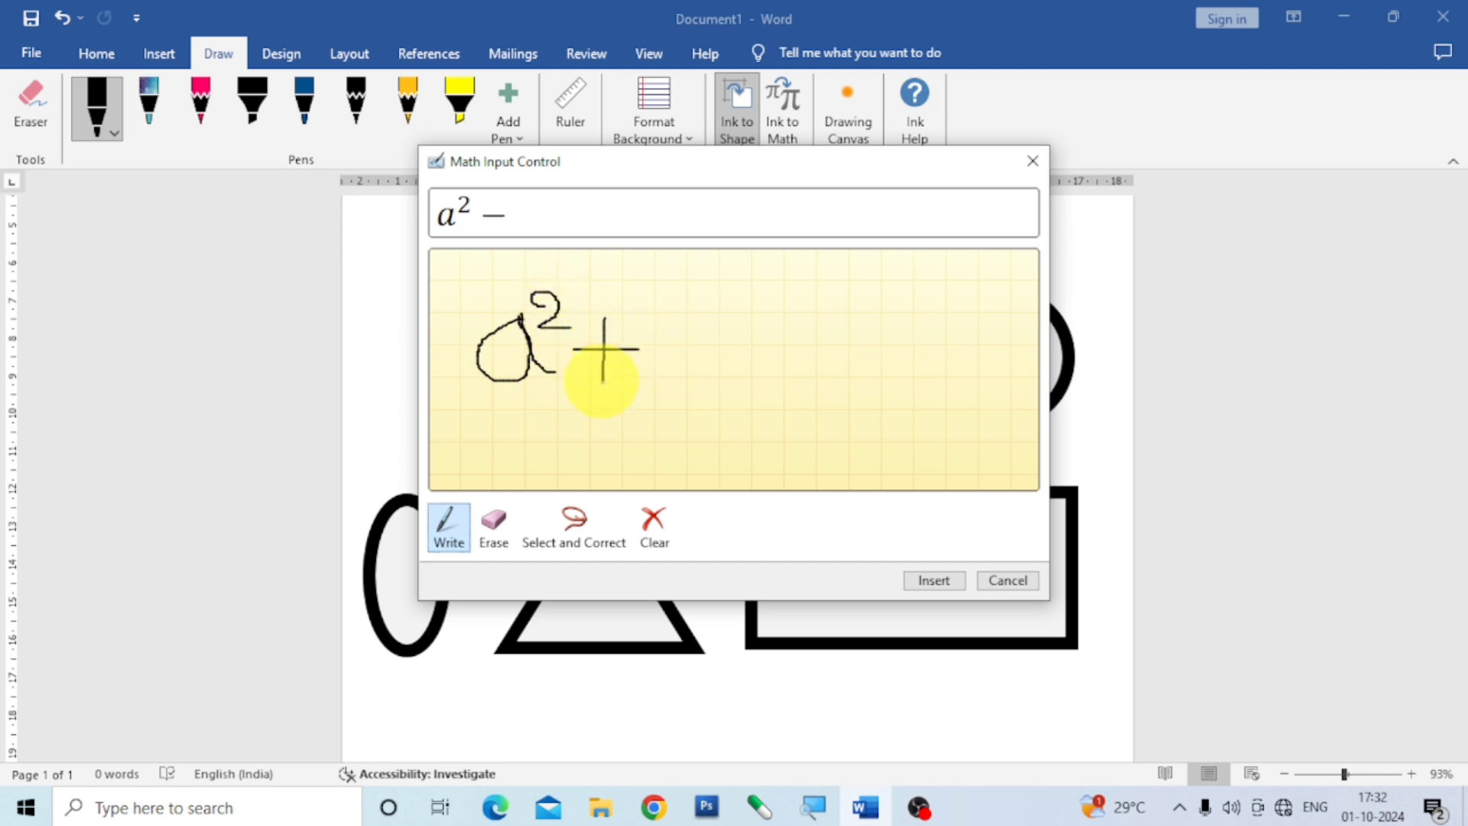
mouse_move(648, 302)
mouse_down()
mouse_move(650, 344)
mouse_move(688, 337)
mouse_move(678, 373)
mouse_up()
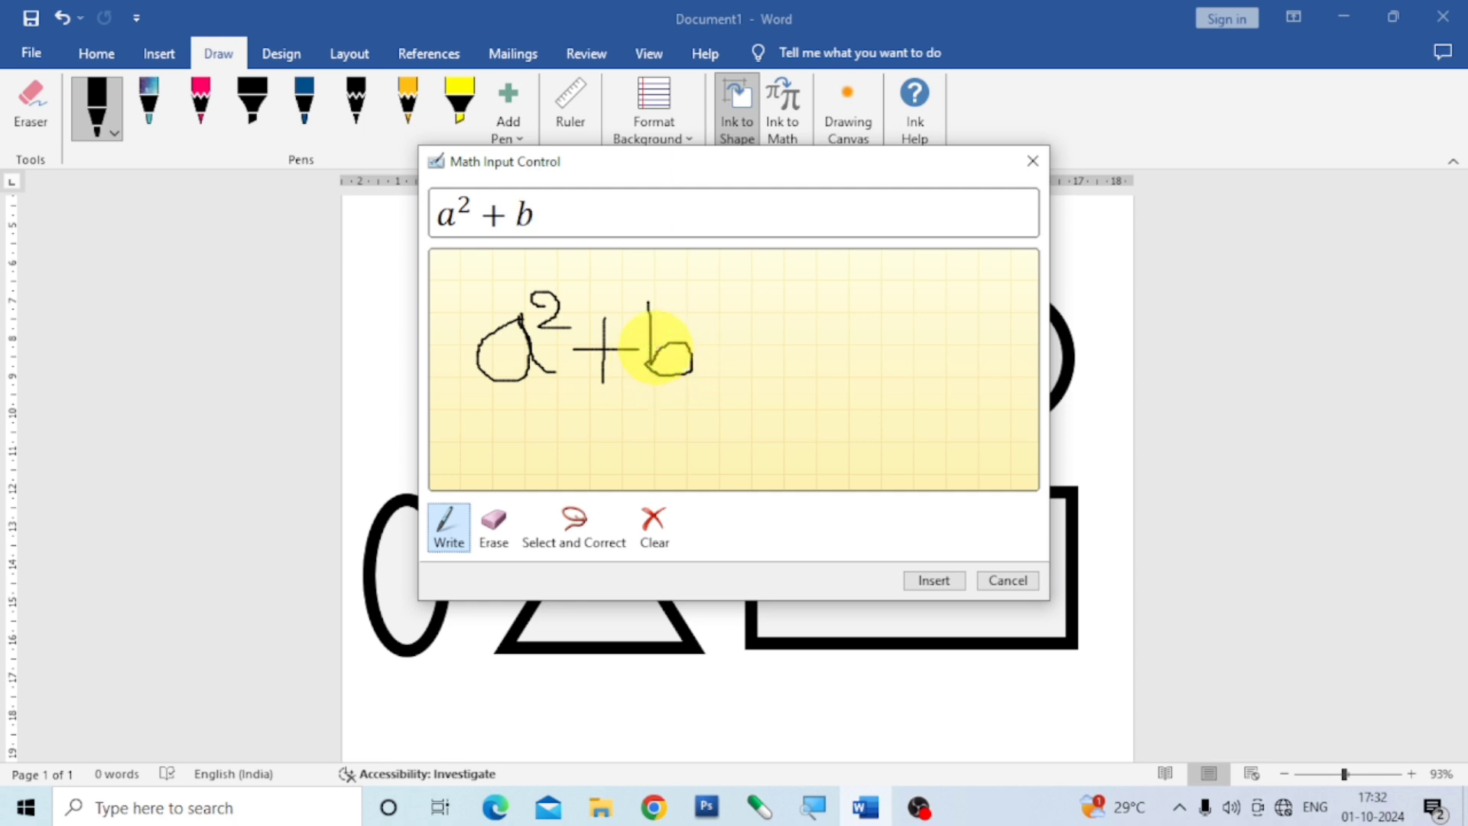
drag(679, 289, 718, 316)
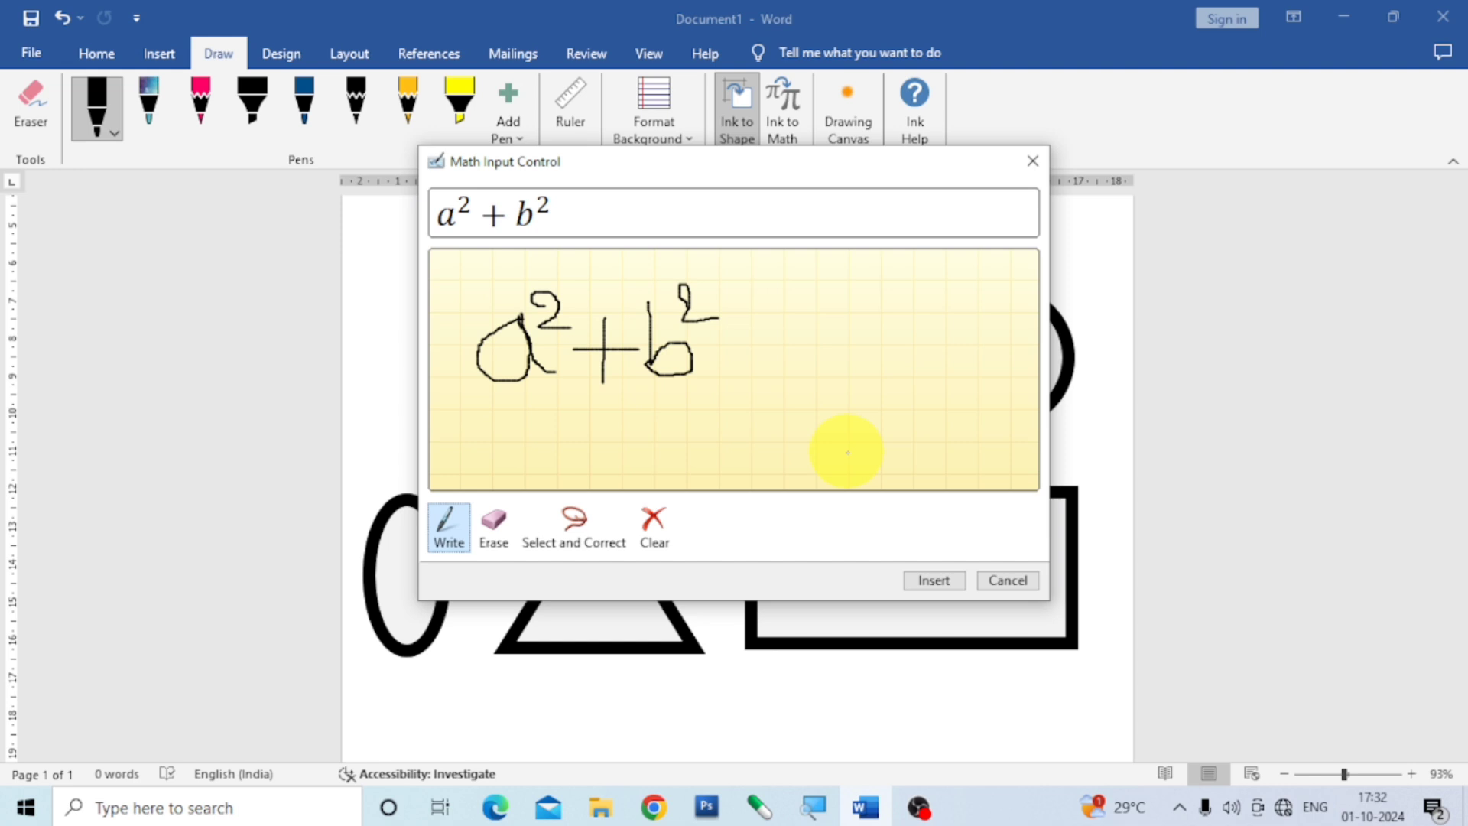
click(935, 580)
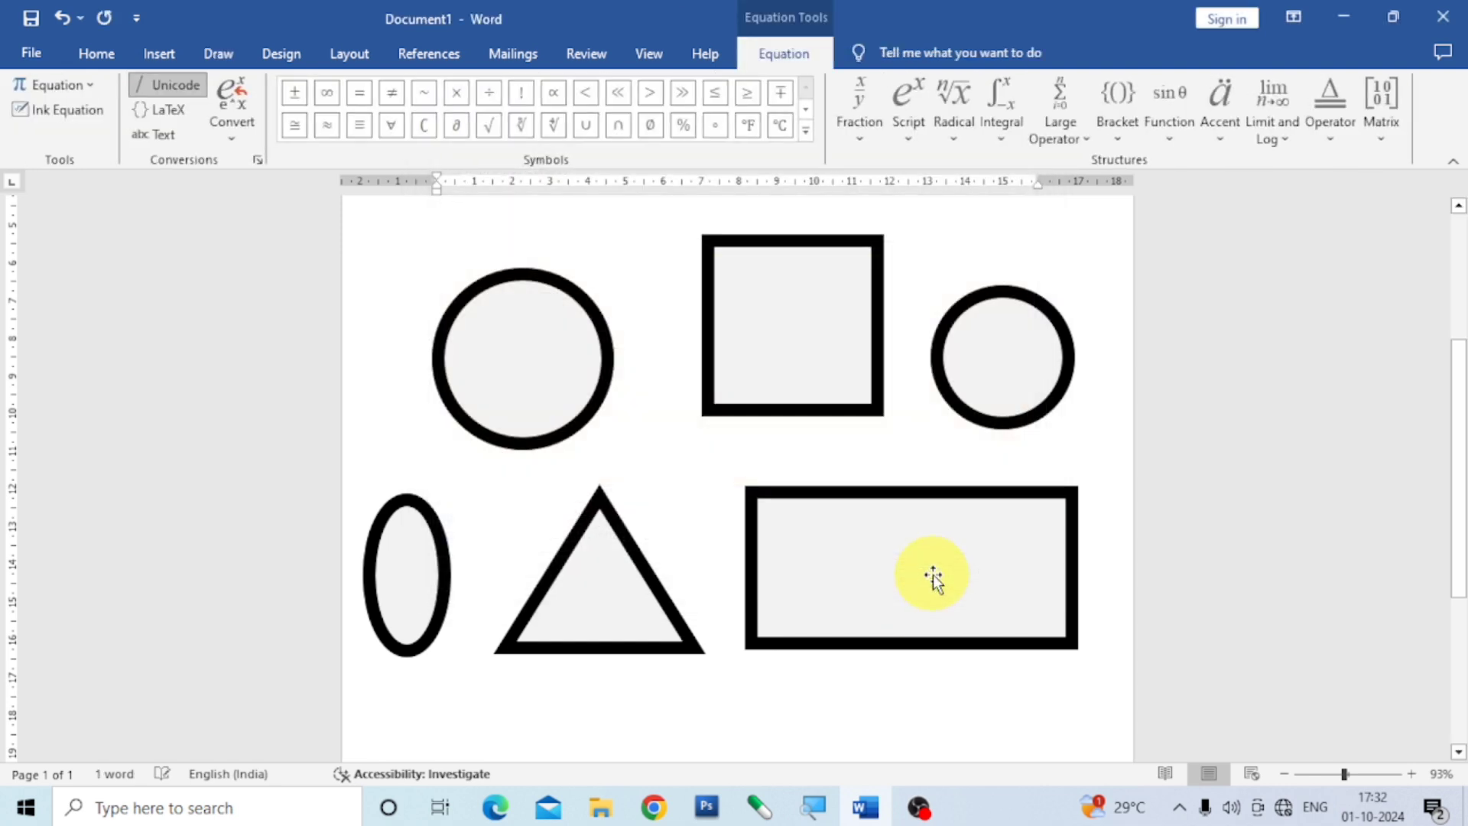
Start a new paragraph below the a² + b² equation at the top of the page.
scroll(773, 566, down, 3)
scroll(757, 566, up, 5)
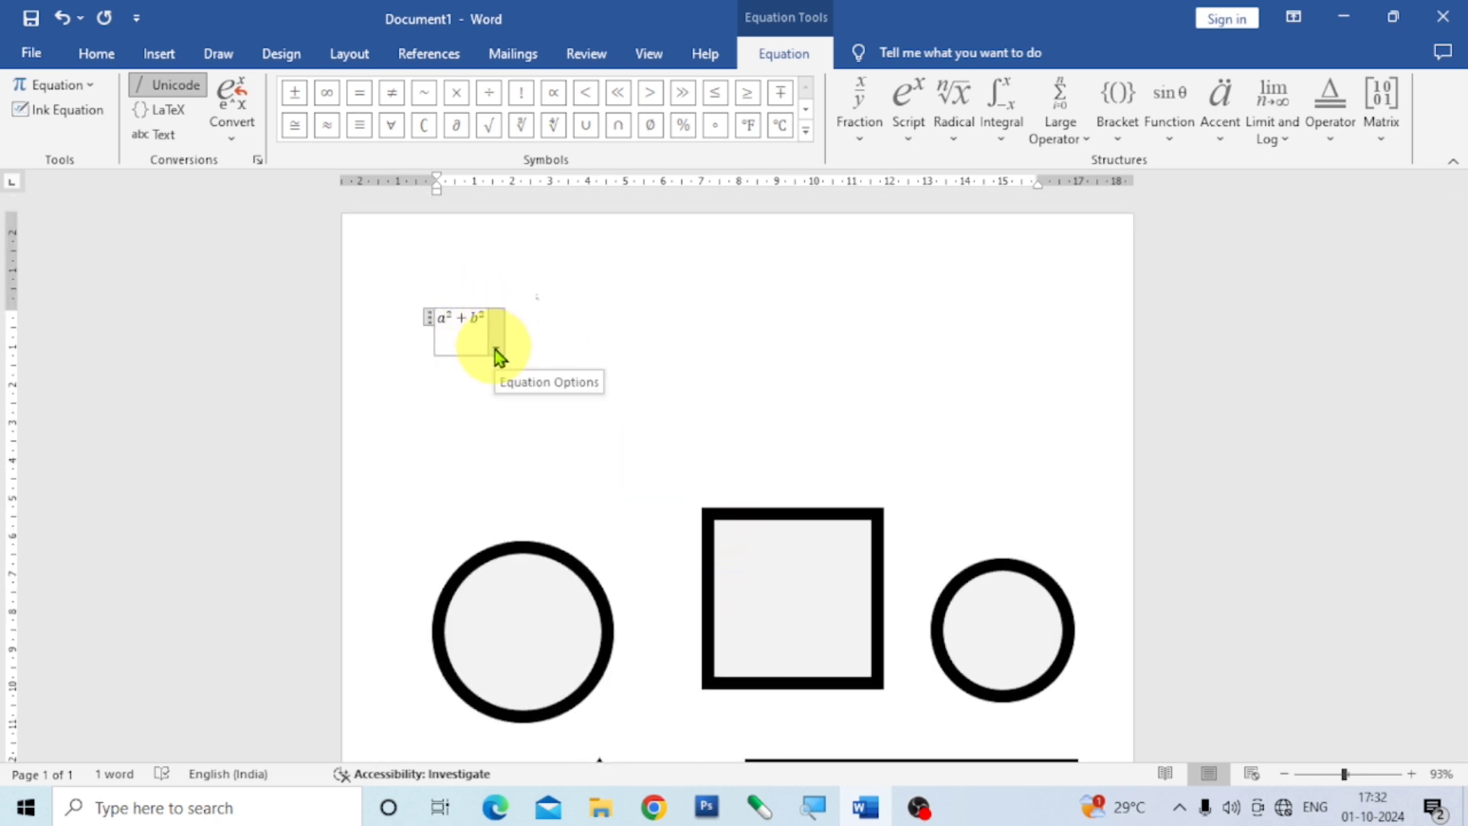
click(655, 357)
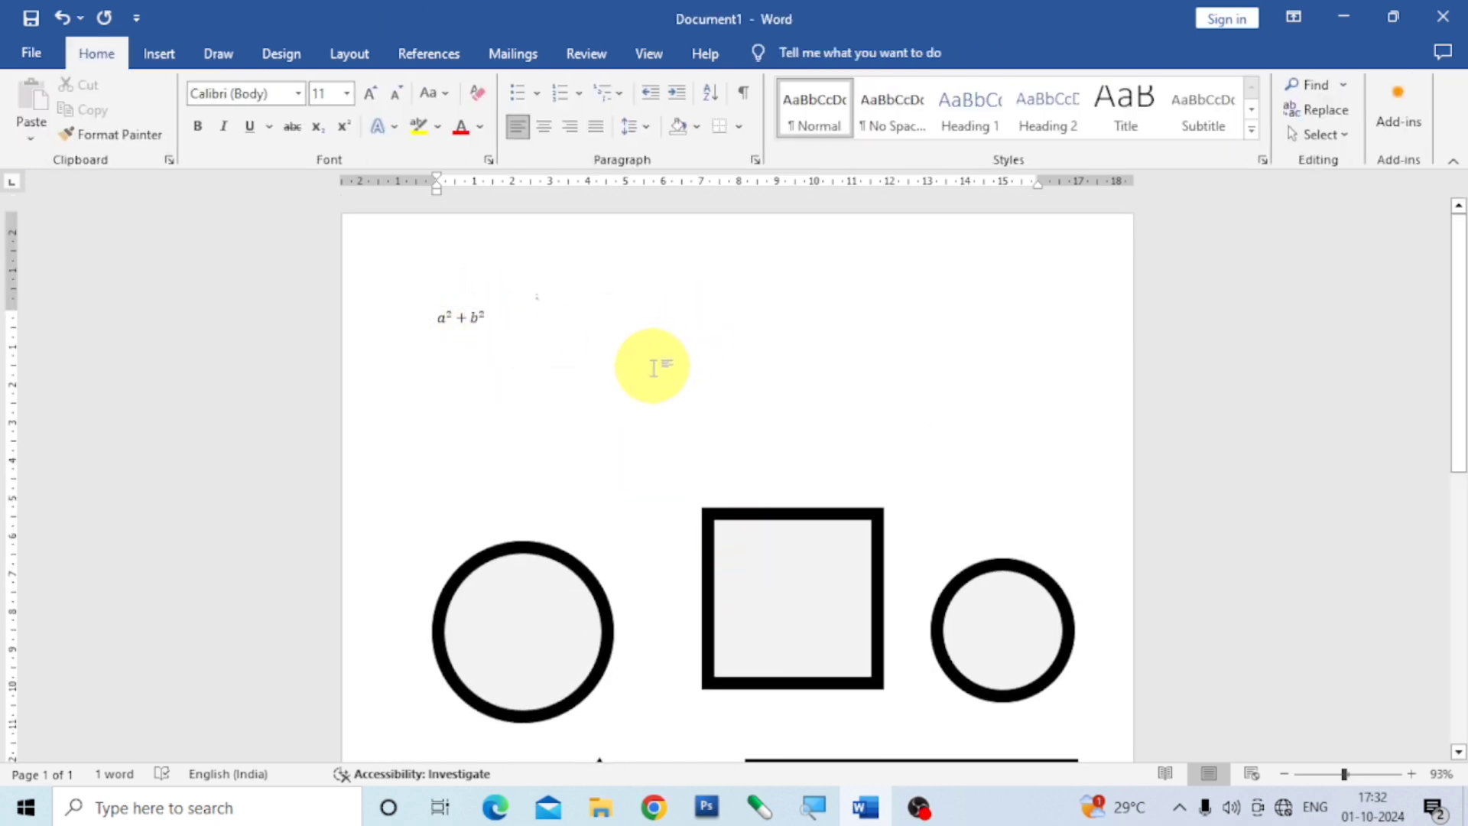
key(Return)
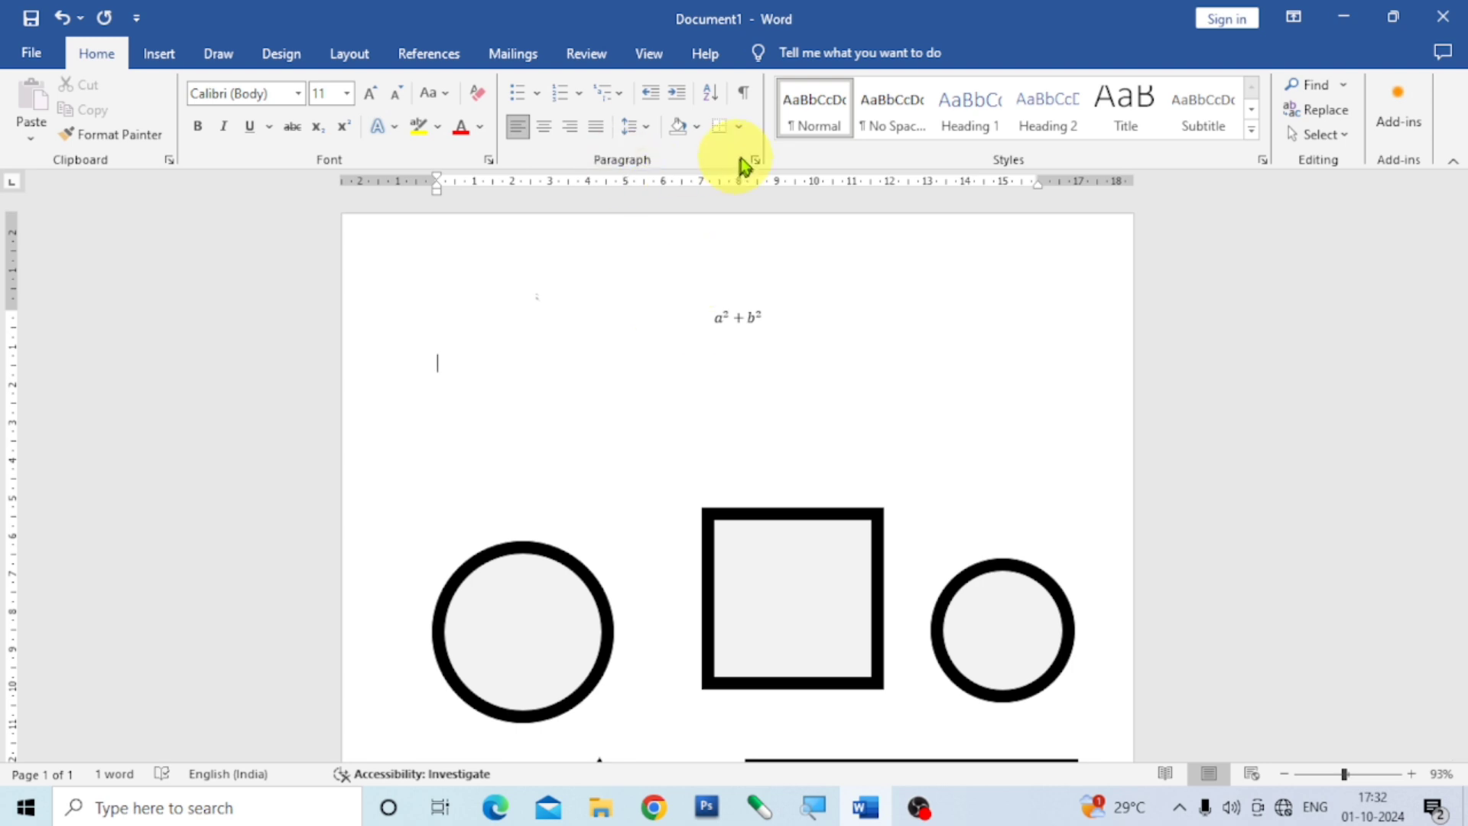
Handwrite a + b with Ink to Math, insert it below the first equation and start another paragraph after it.
click(216, 51)
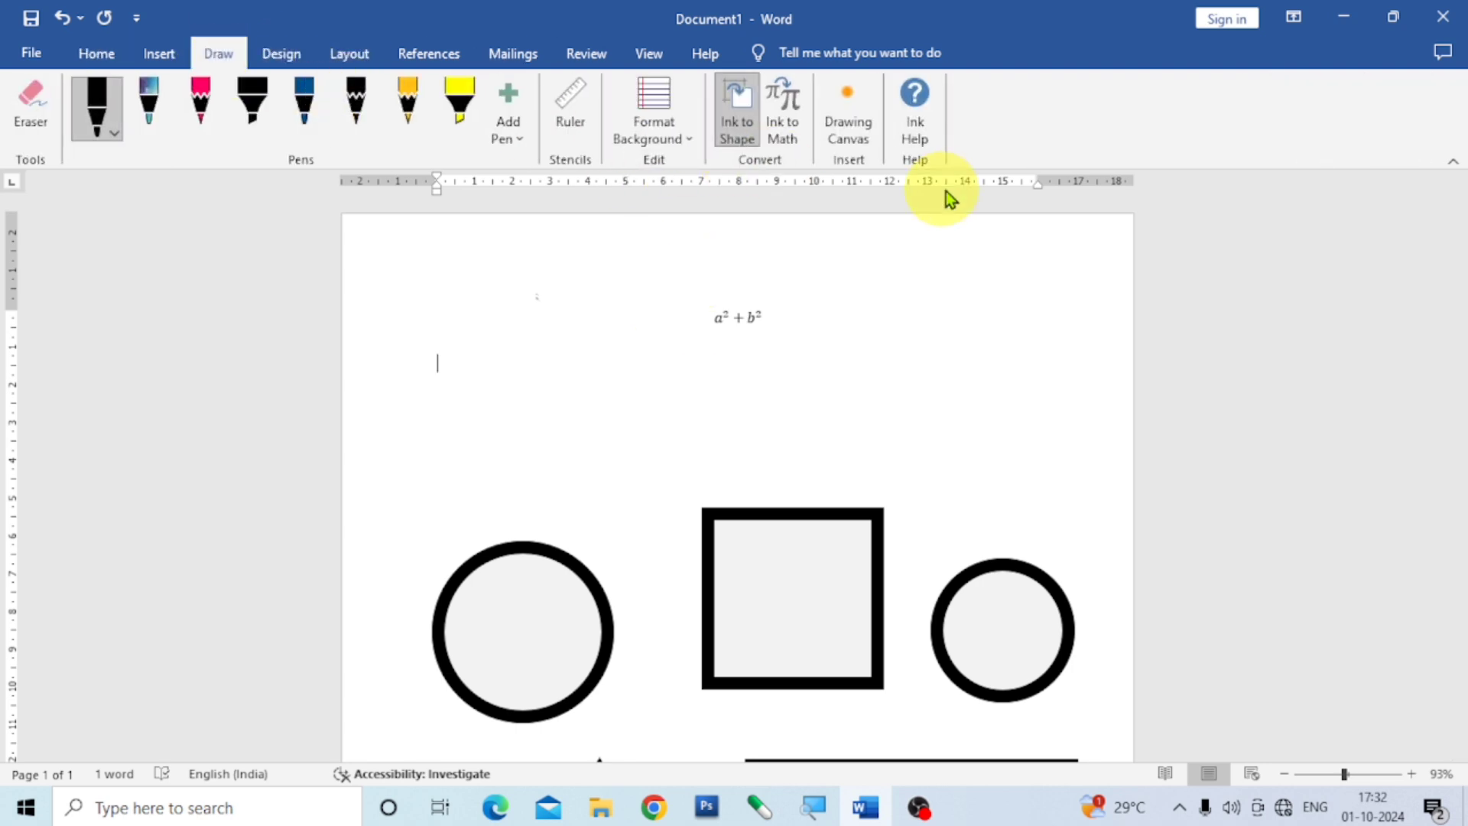
click(797, 137)
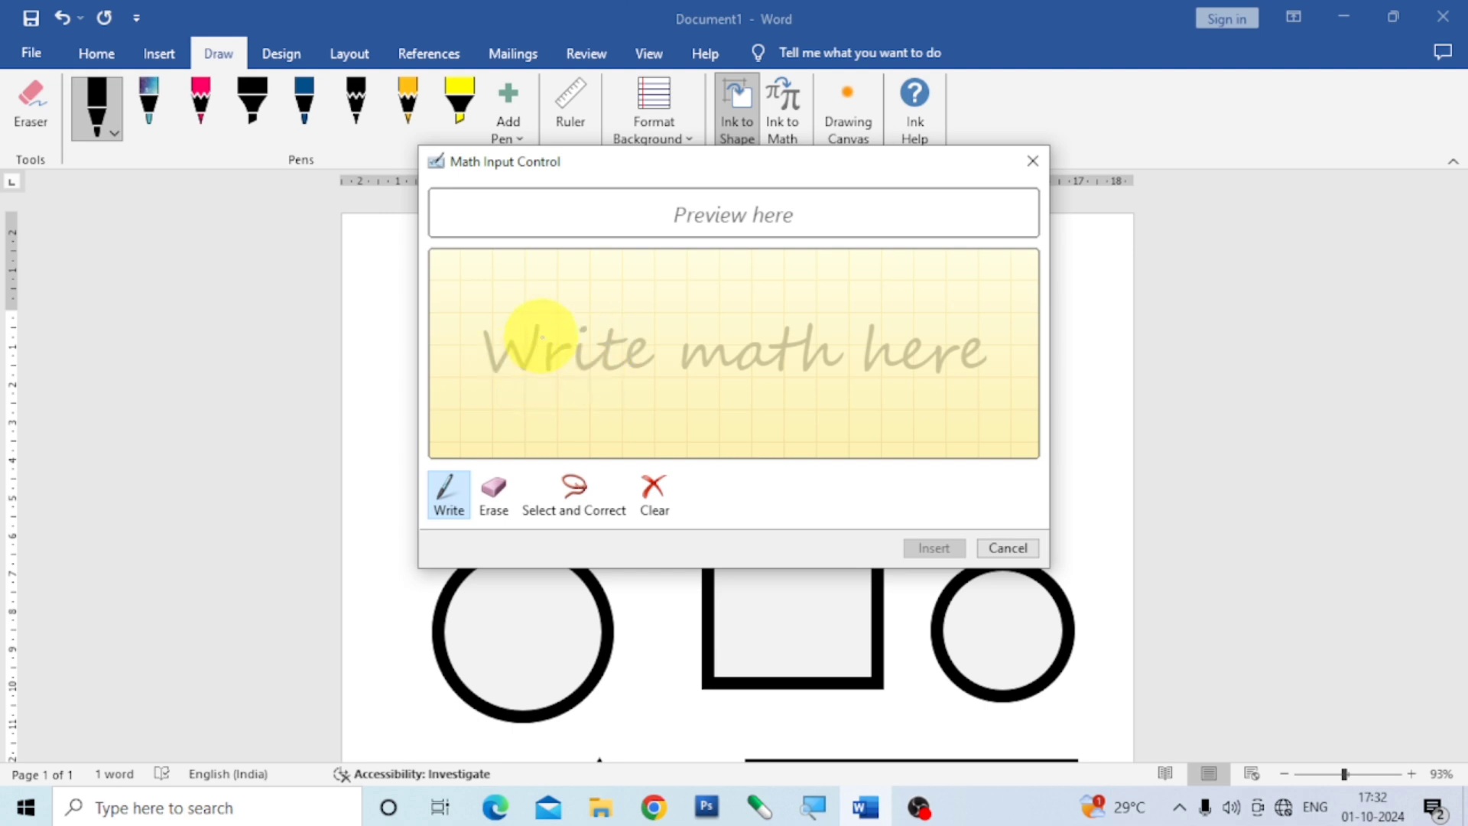
mouse_move(534, 328)
mouse_down()
mouse_move(514, 360)
mouse_move(535, 314)
mouse_move(555, 369)
mouse_move(624, 327)
mouse_move(605, 365)
mouse_up()
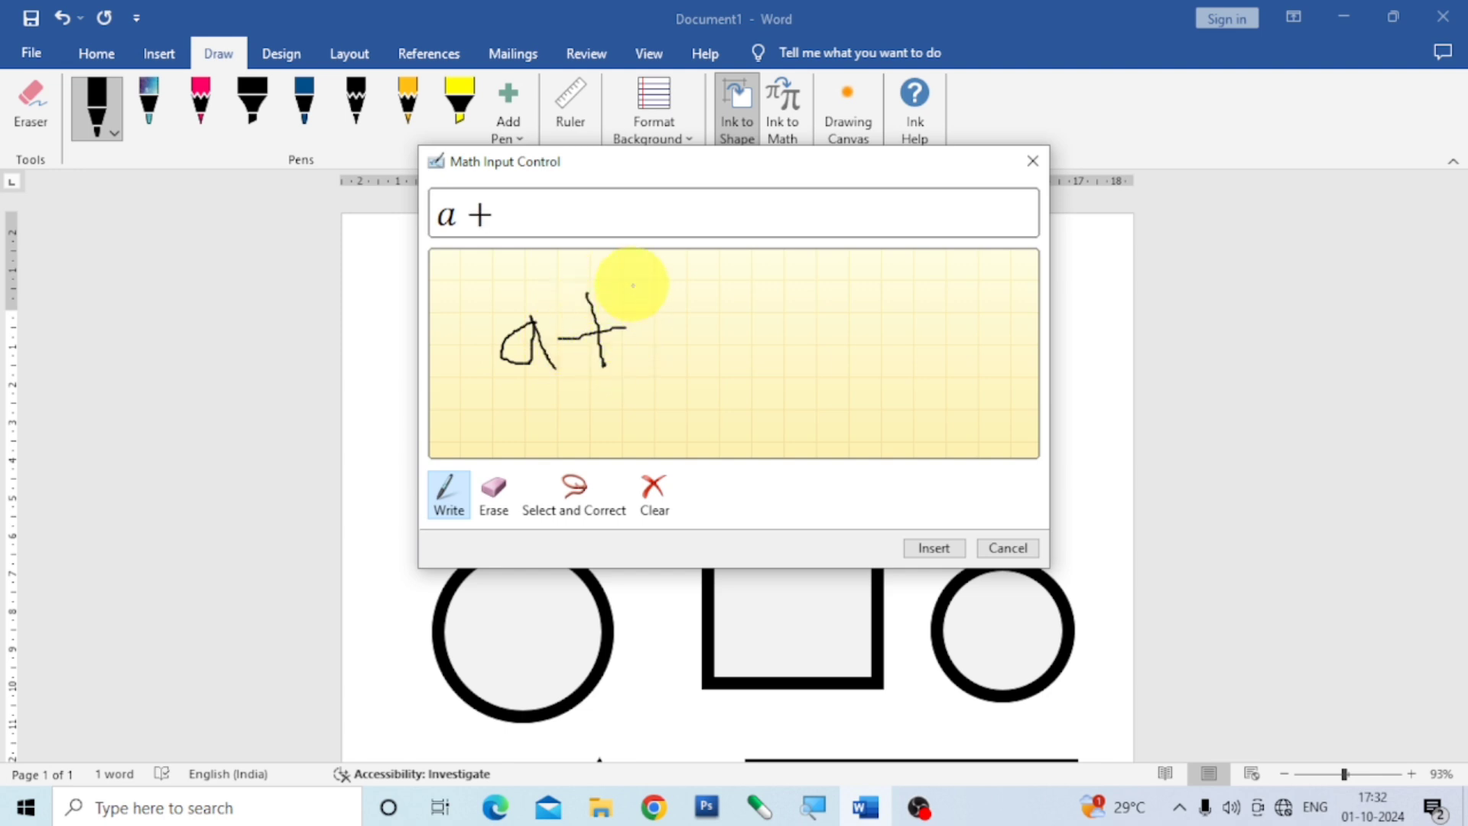
mouse_move(632, 285)
mouse_down()
mouse_move(649, 360)
mouse_move(663, 301)
mouse_move(683, 353)
mouse_up()
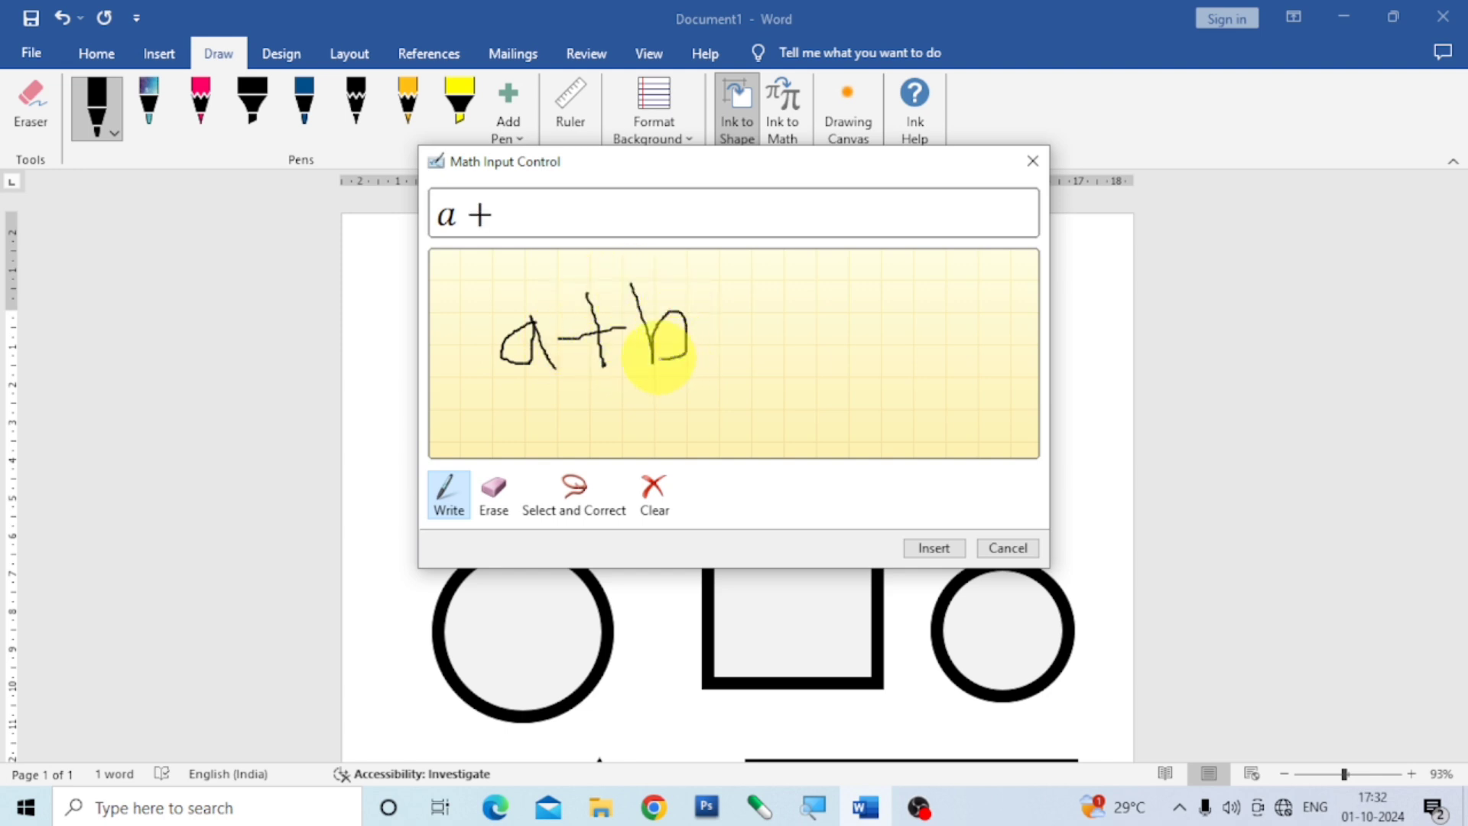
click(934, 547)
click(659, 399)
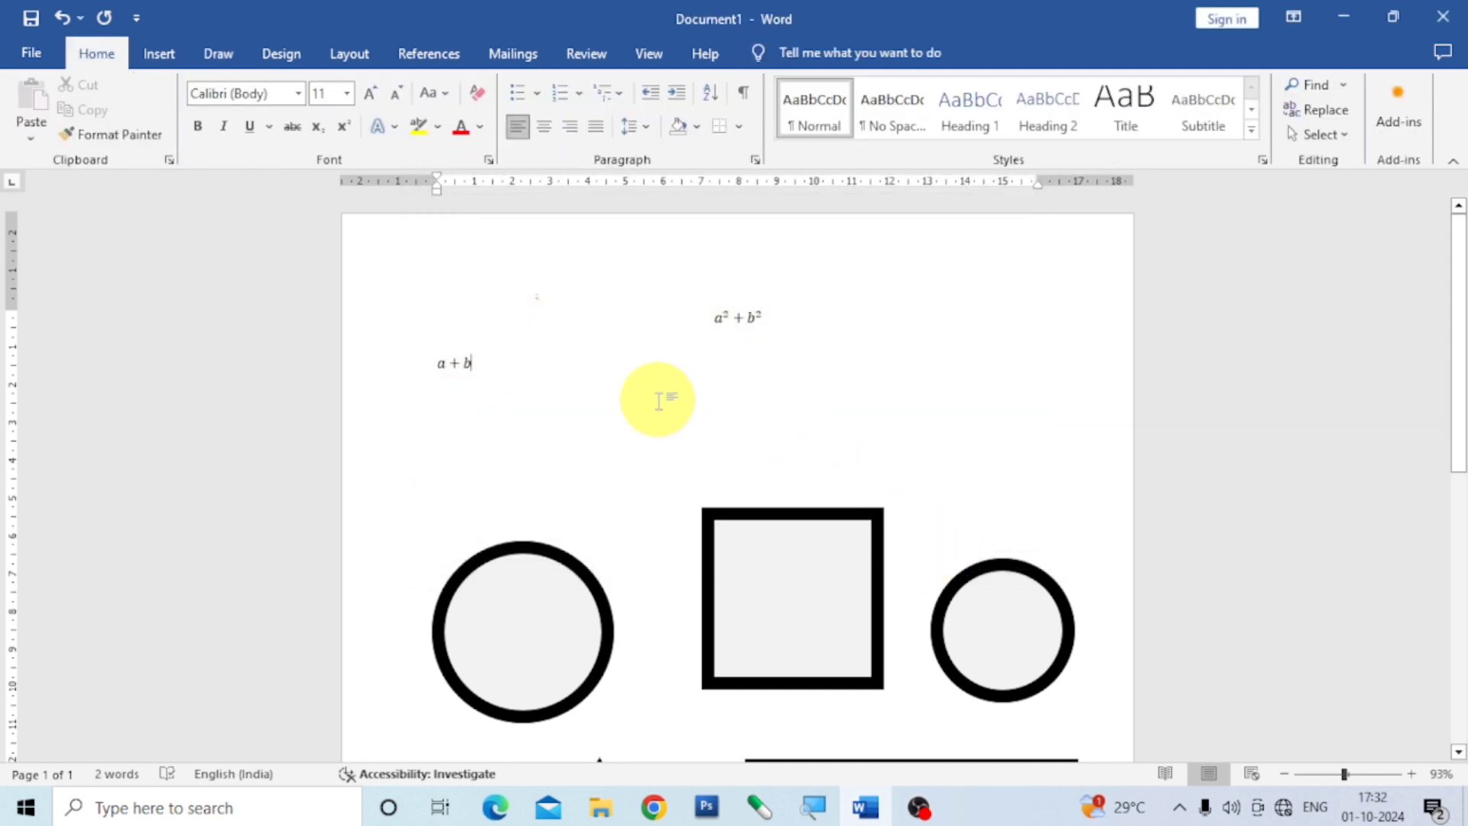
key(Return)
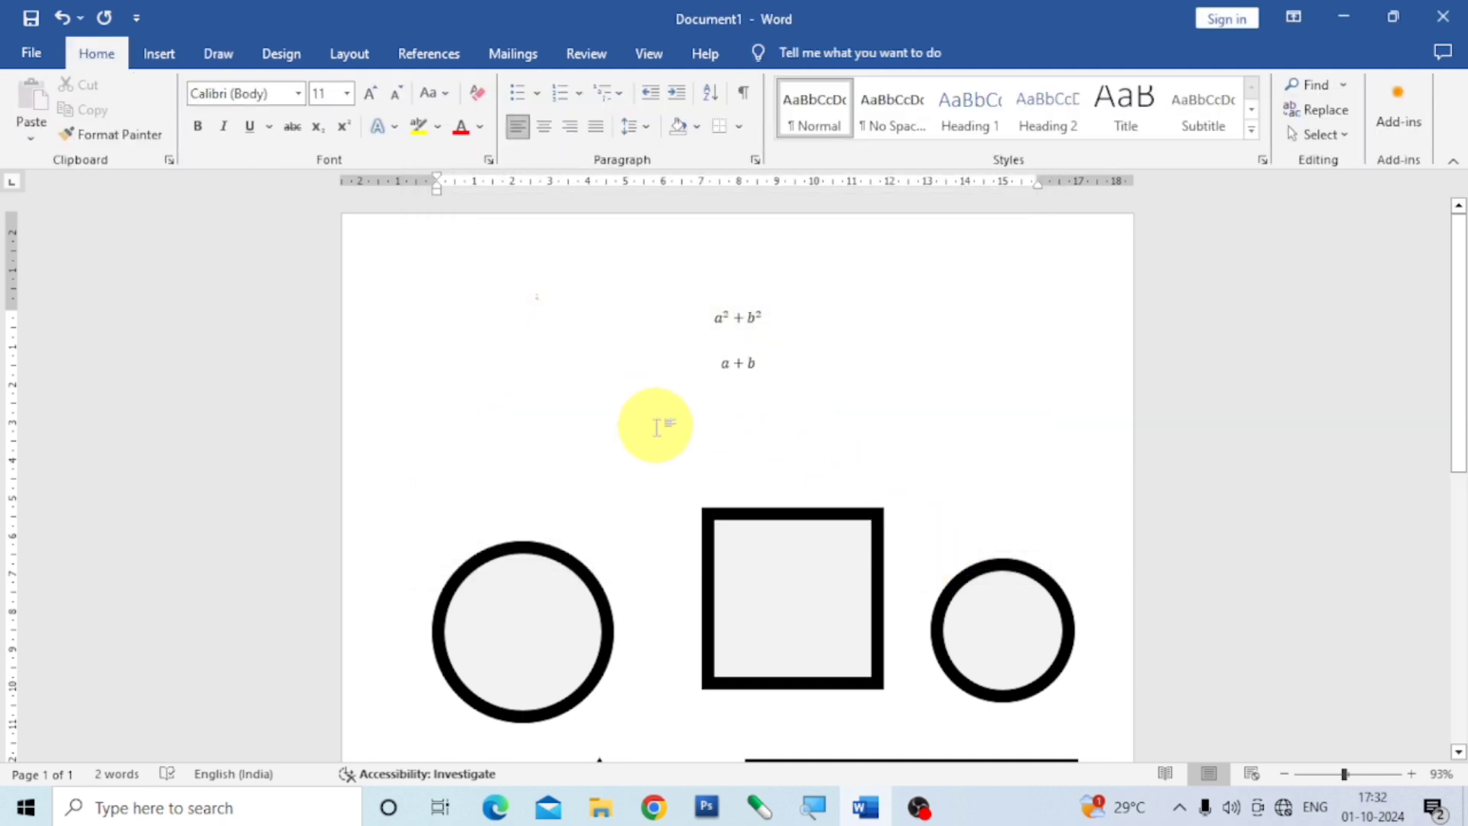
Insert a drawing canvas and move it into the empty area below the ellipse, triangle and wide rectangle.
click(218, 55)
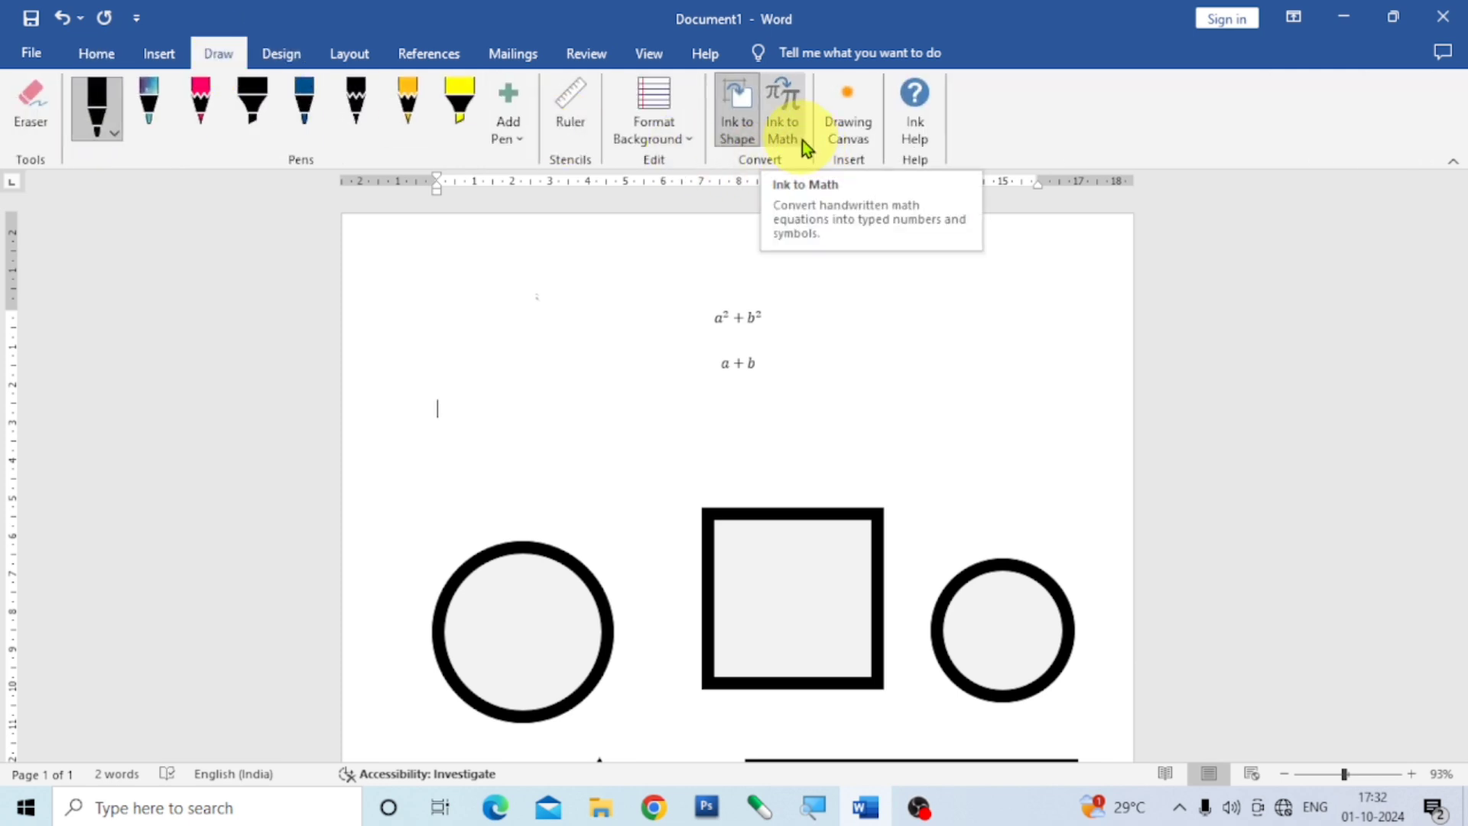
click(859, 137)
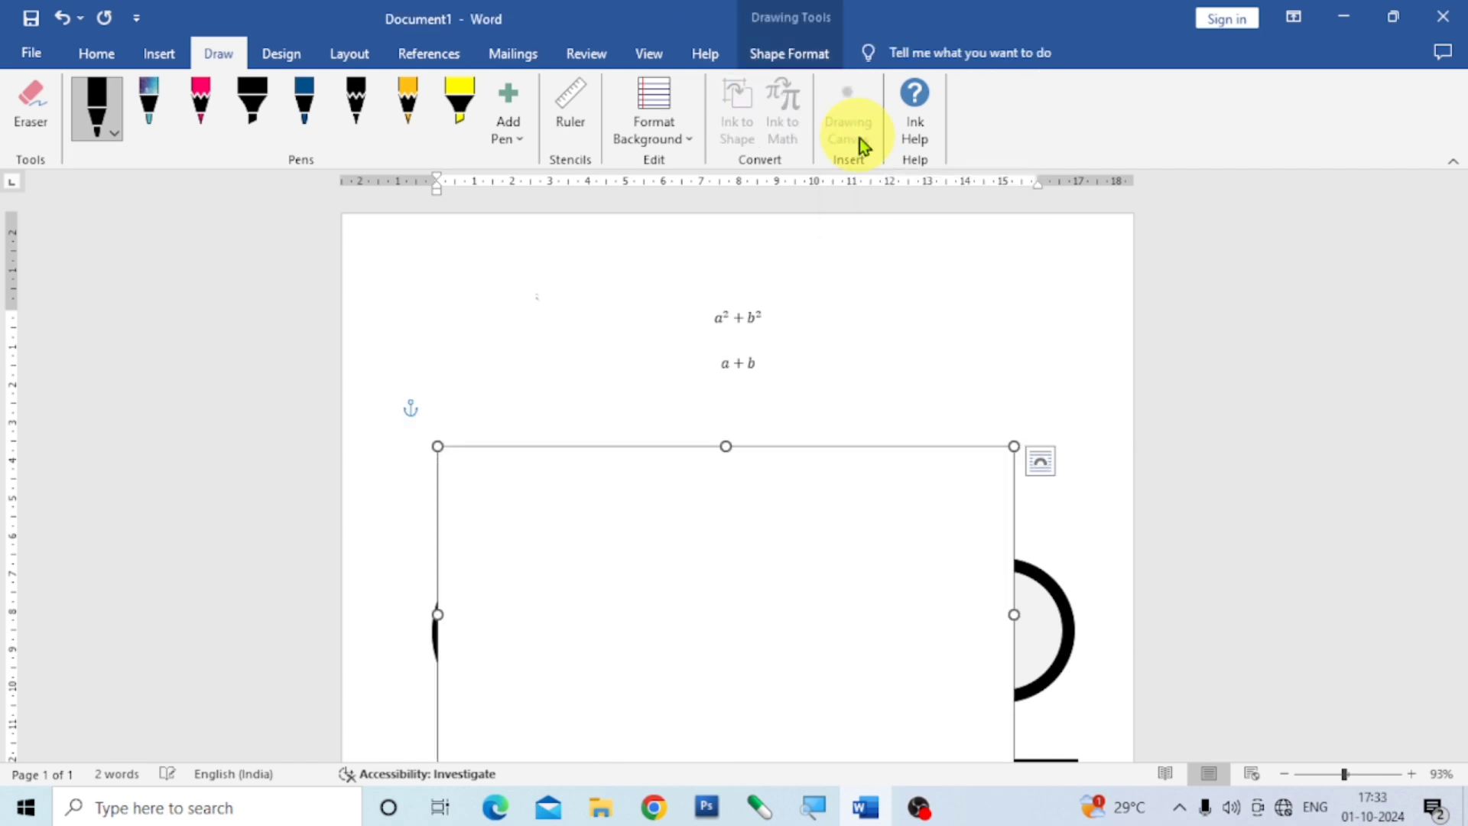
mouse_move(846, 451)
mouse_down()
mouse_move(829, 240)
mouse_move(750, 263)
mouse_move(864, 283)
mouse_move(810, 462)
mouse_up()
scroll(809, 495, down, 10)
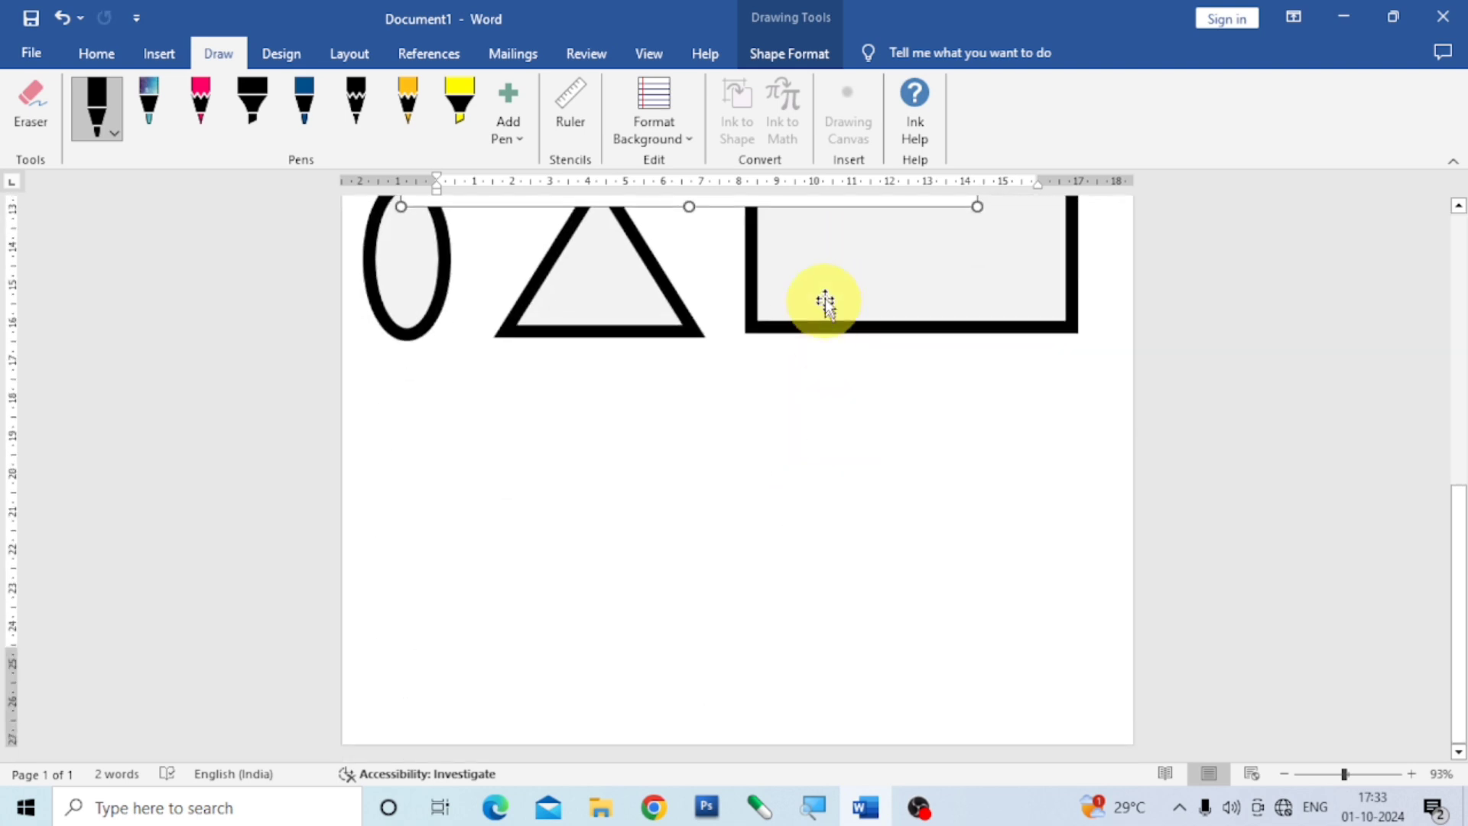
mouse_move(795, 207)
mouse_down()
mouse_move(846, 658)
mouse_move(834, 698)
mouse_up()
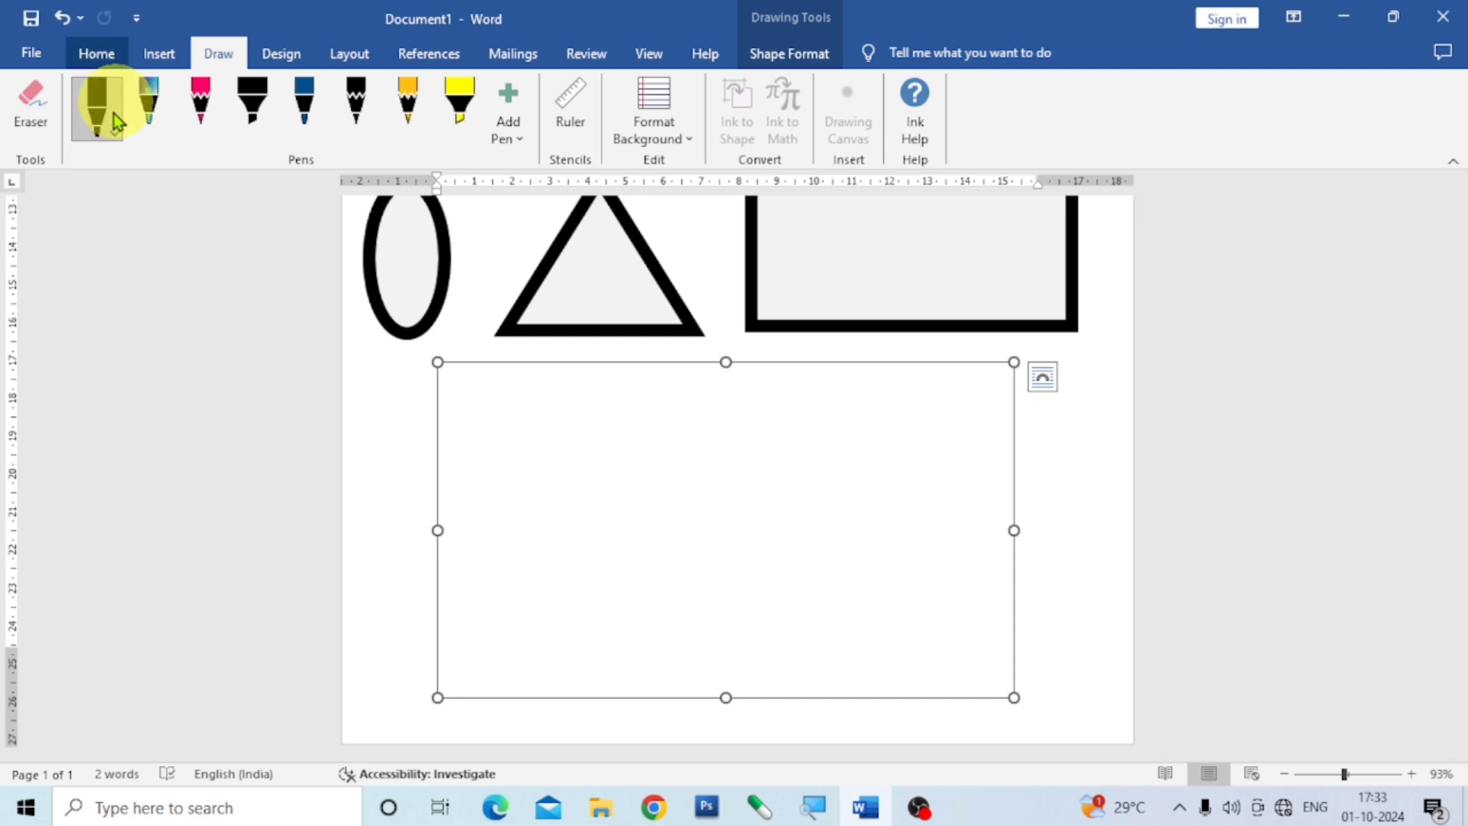
Select the yellow 10 mm highlighter and change its color to blue.
click(458, 128)
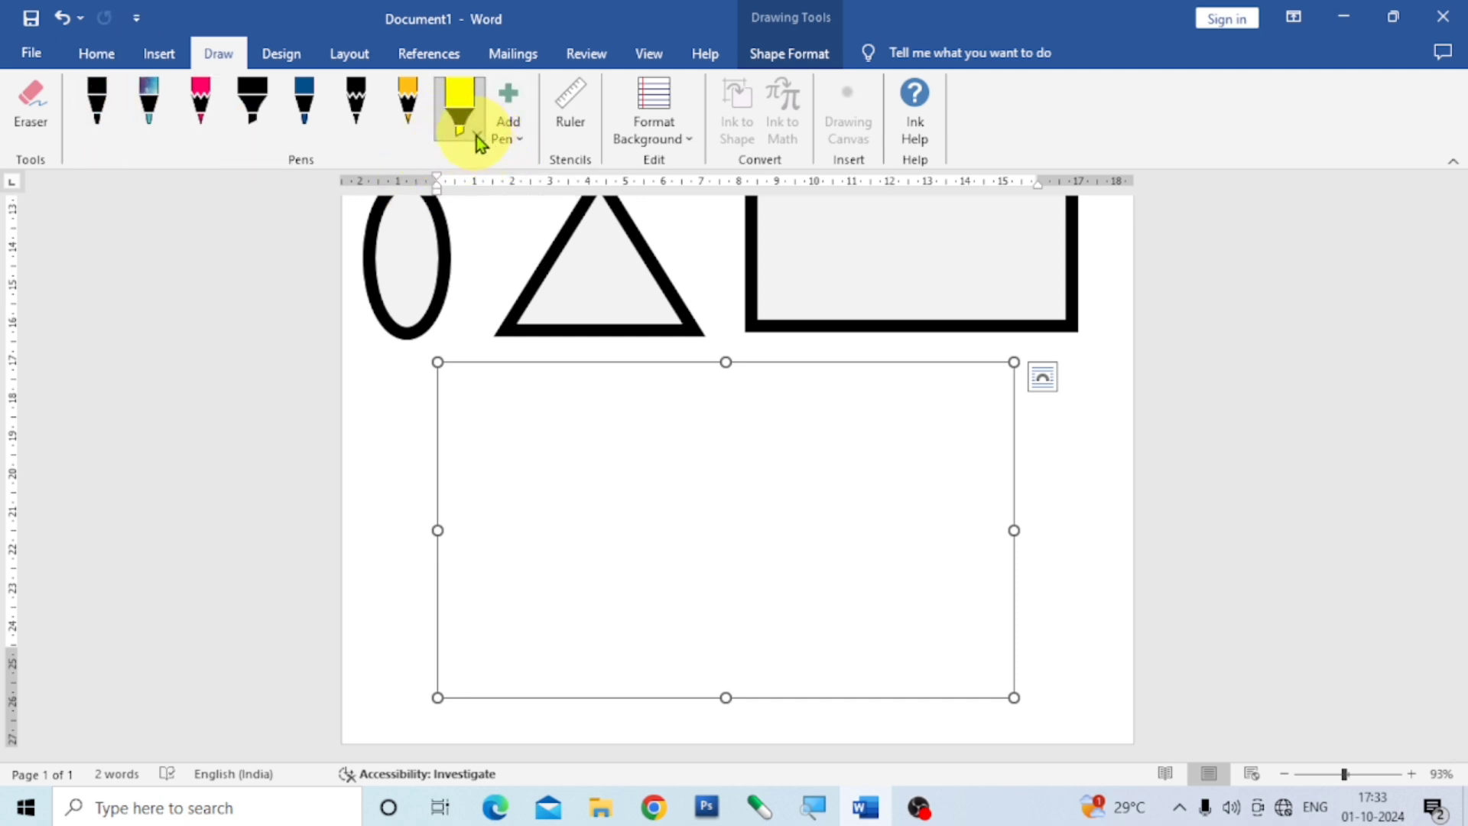
click(475, 136)
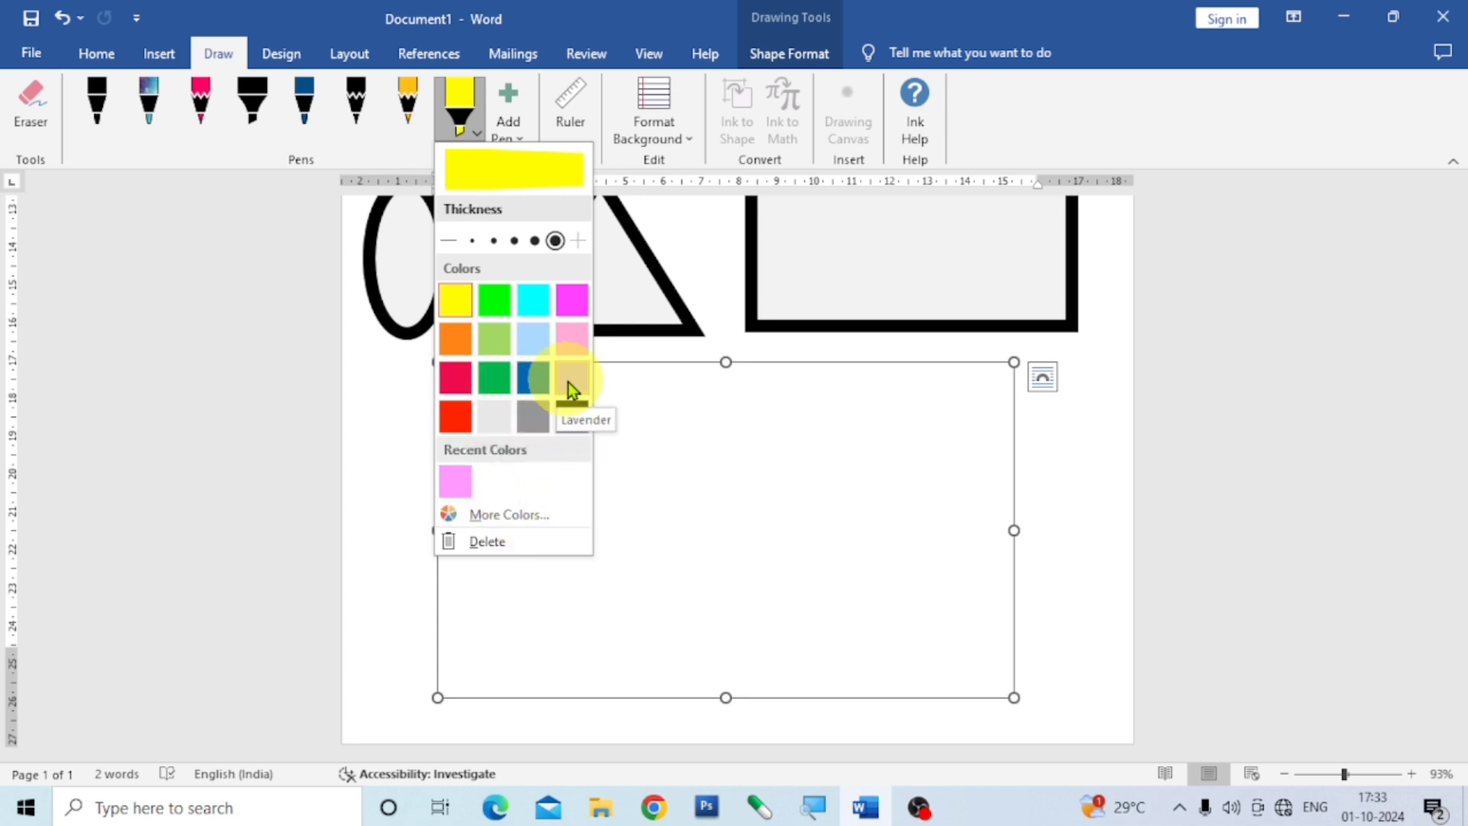
click(528, 382)
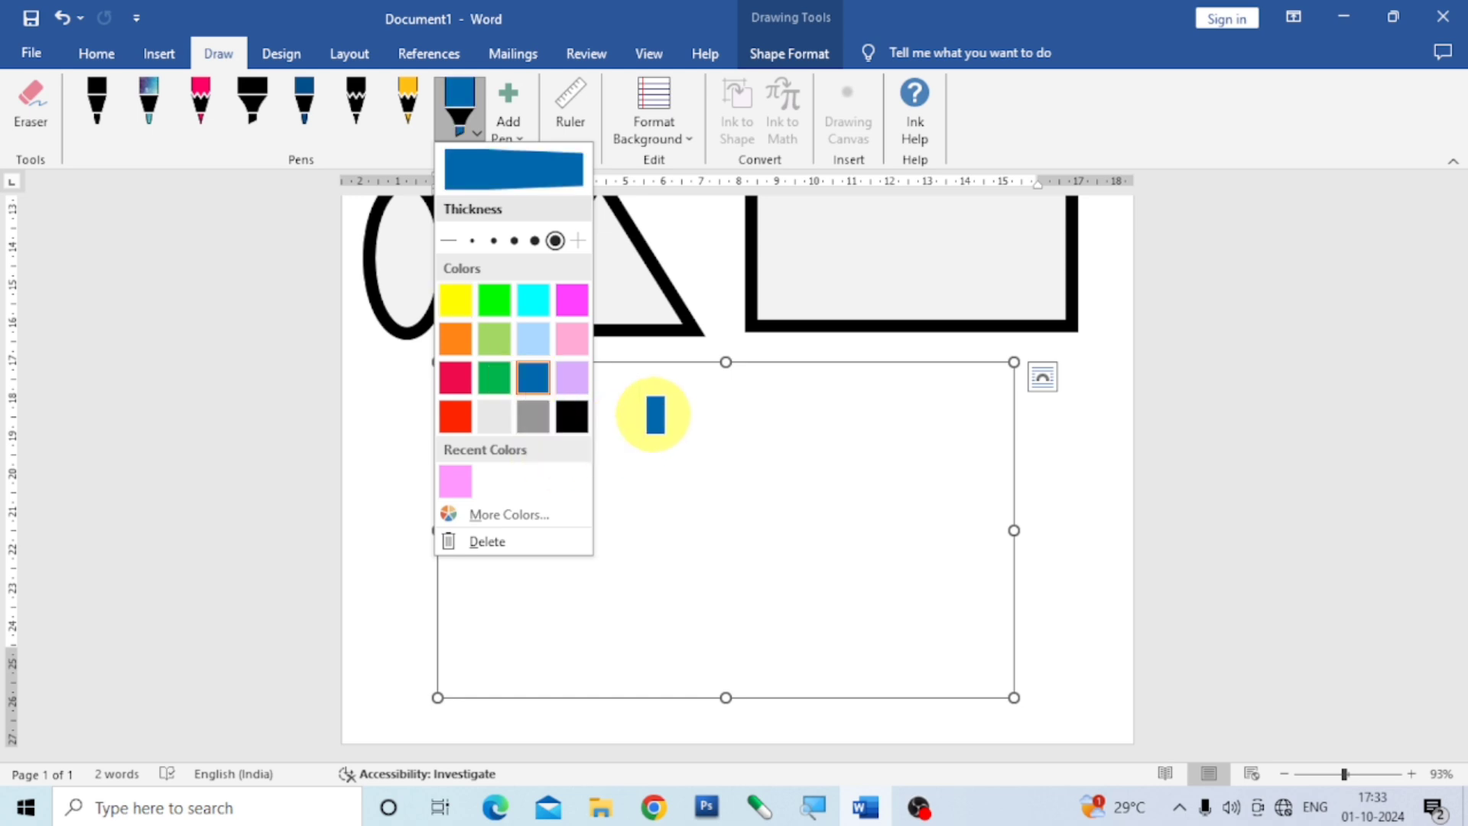
click(623, 440)
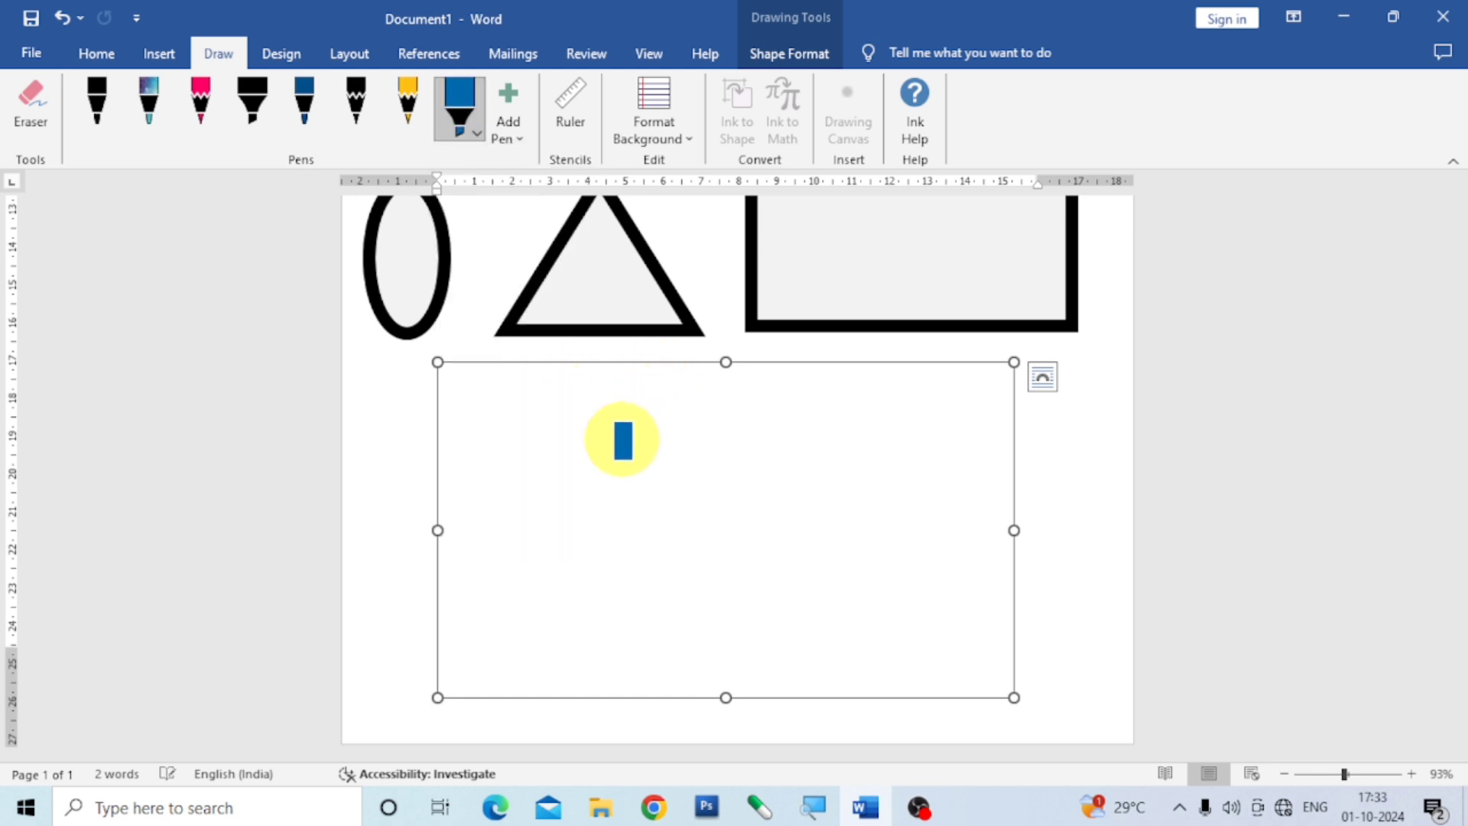
Draw a blue freehand figure in the canvas with a rounded body, two curled strokes above it and a curved arm on each side.
mouse_move(624, 440)
mouse_down()
mouse_move(577, 393)
mouse_move(610, 377)
mouse_move(654, 399)
mouse_move(658, 448)
mouse_move(650, 493)
mouse_move(591, 547)
mouse_move(572, 604)
mouse_move(575, 636)
mouse_move(646, 684)
mouse_up()
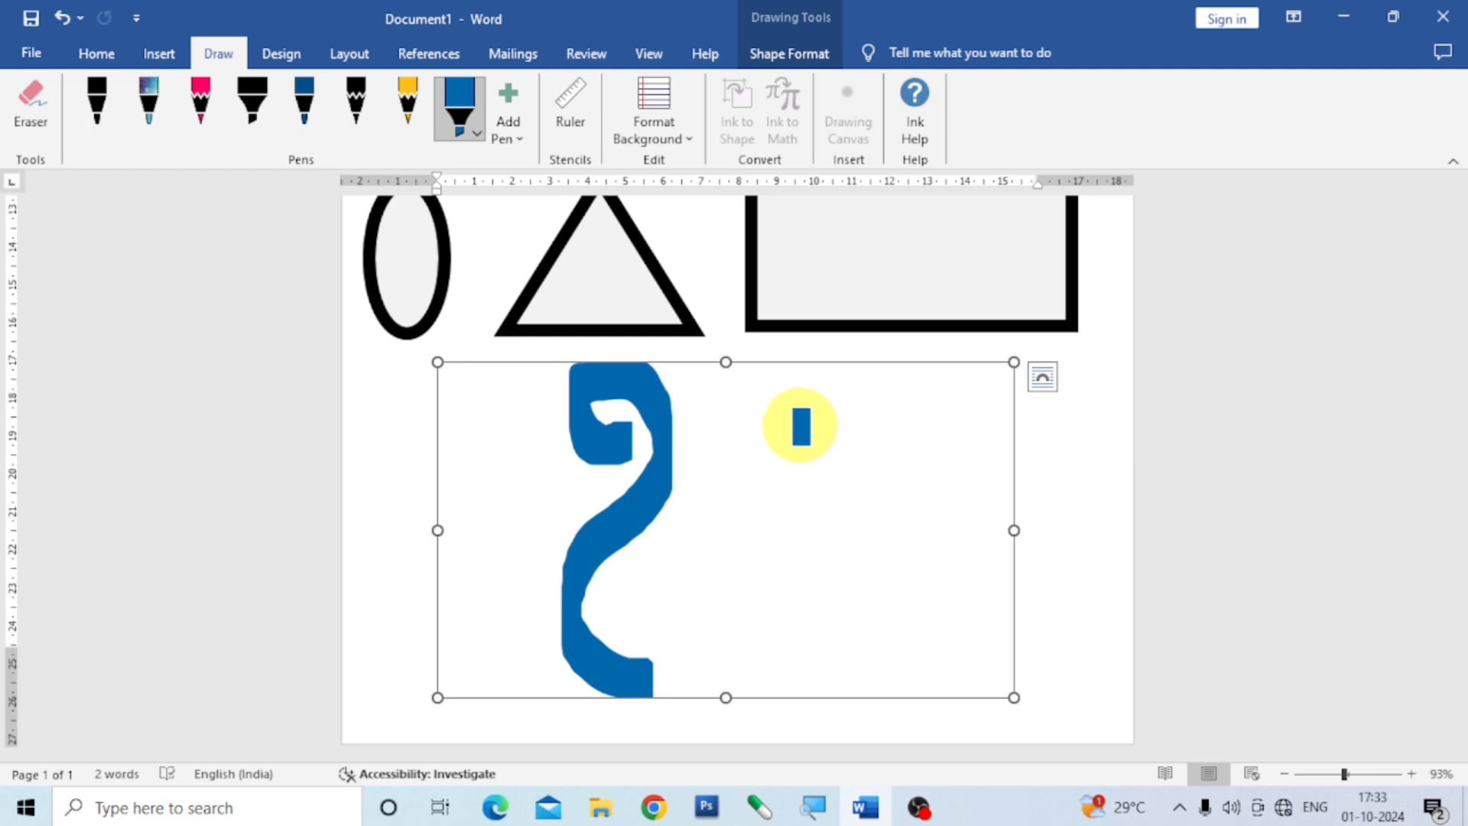
mouse_move(795, 413)
mouse_down()
mouse_move(727, 364)
mouse_move(689, 387)
mouse_move(672, 479)
mouse_move(727, 620)
mouse_move(698, 673)
mouse_move(639, 692)
mouse_up()
mouse_move(787, 400)
mouse_down()
mouse_move(764, 452)
mouse_move(736, 432)
mouse_up()
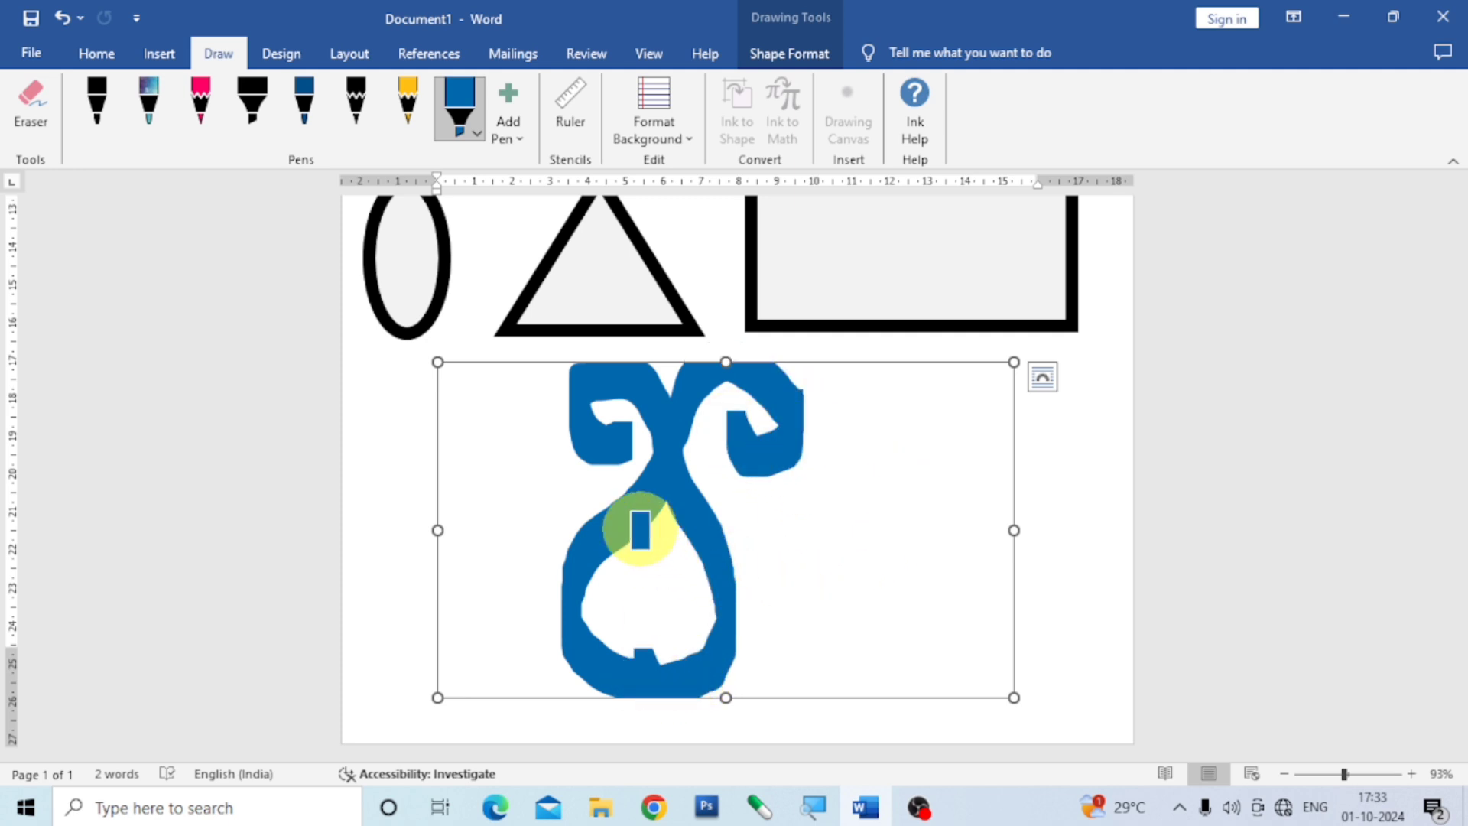
mouse_move(619, 530)
mouse_down()
mouse_move(575, 491)
mouse_move(518, 492)
mouse_move(483, 518)
mouse_move(493, 560)
mouse_up()
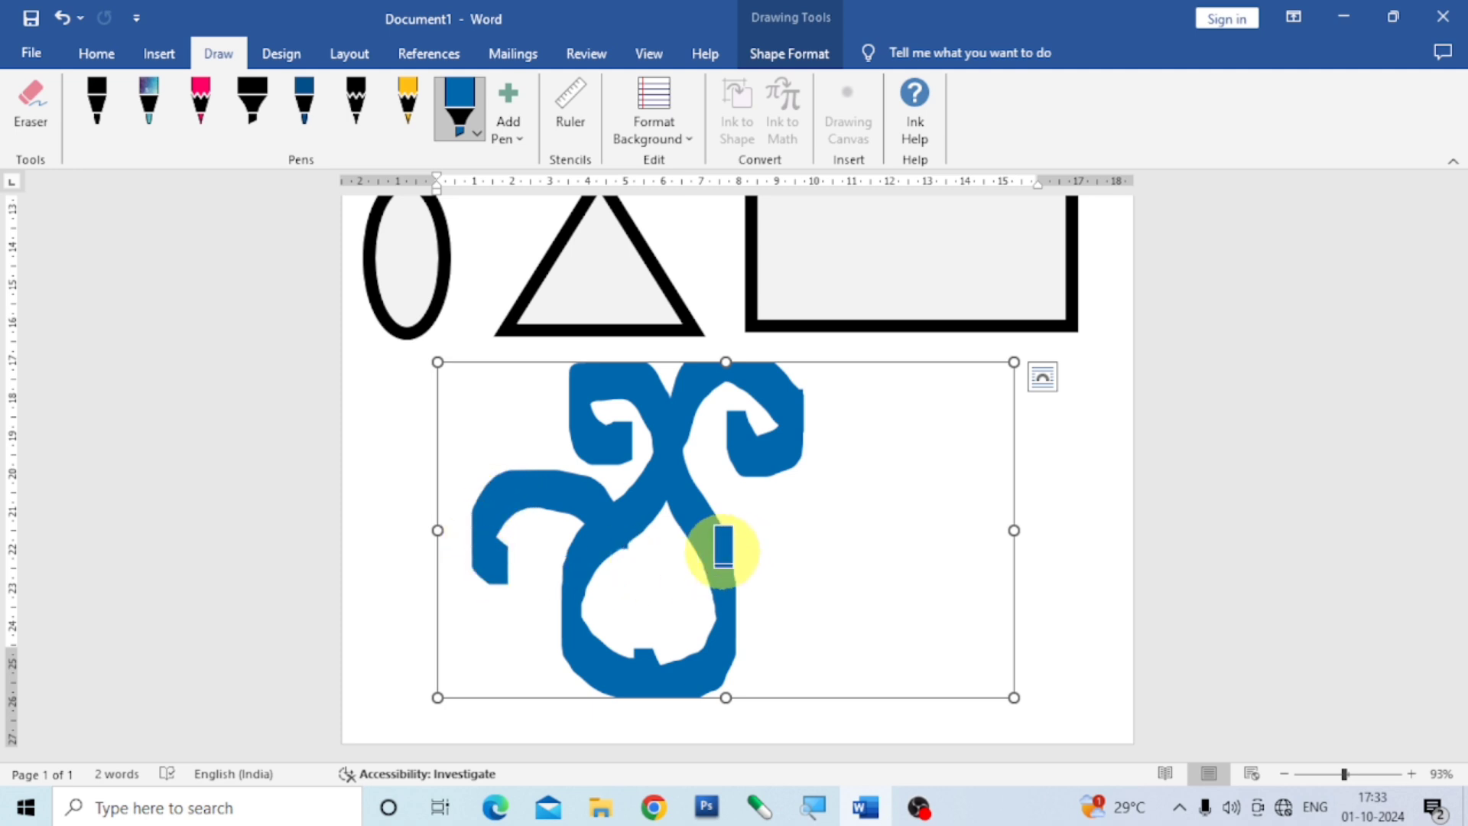
mouse_move(779, 493)
mouse_down()
mouse_move(826, 528)
mouse_move(826, 594)
mouse_up()
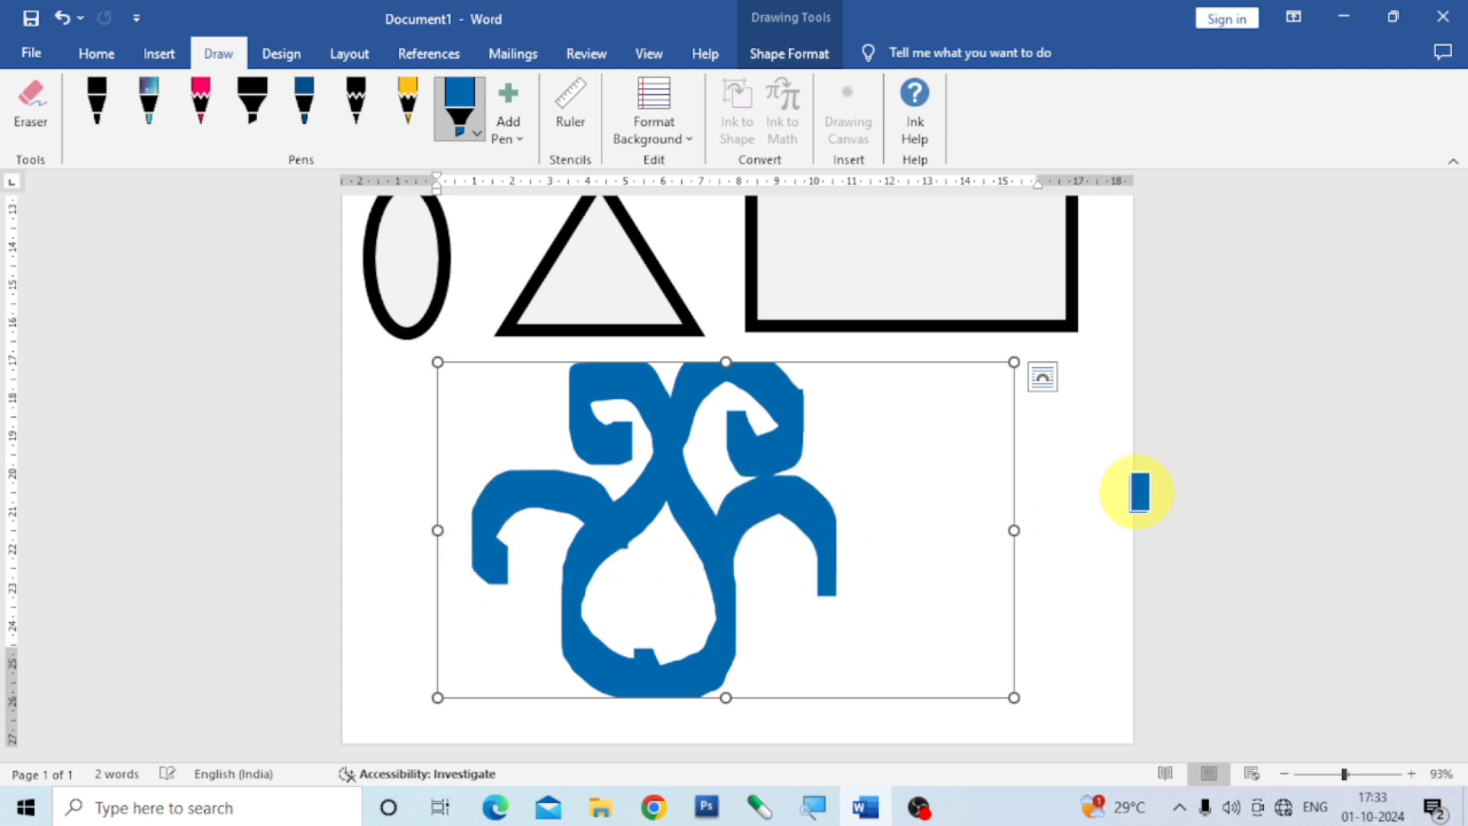